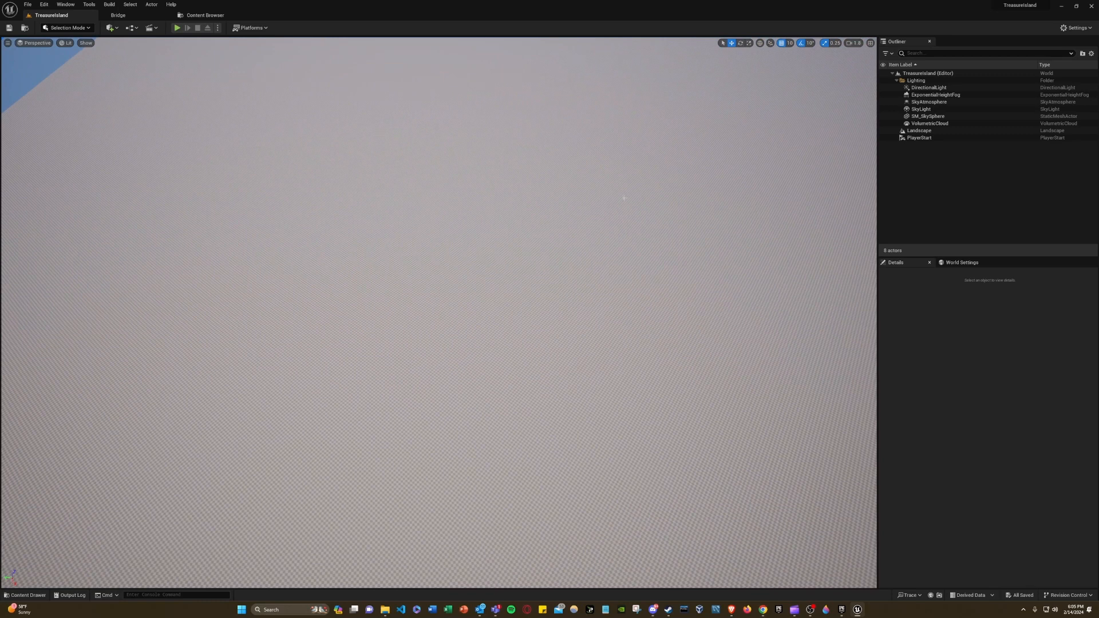
Switch the editor to Landscape mode and raise the Sculpt tool strength close to its maximum.
right_click_drag(570, 246, 524, 220)
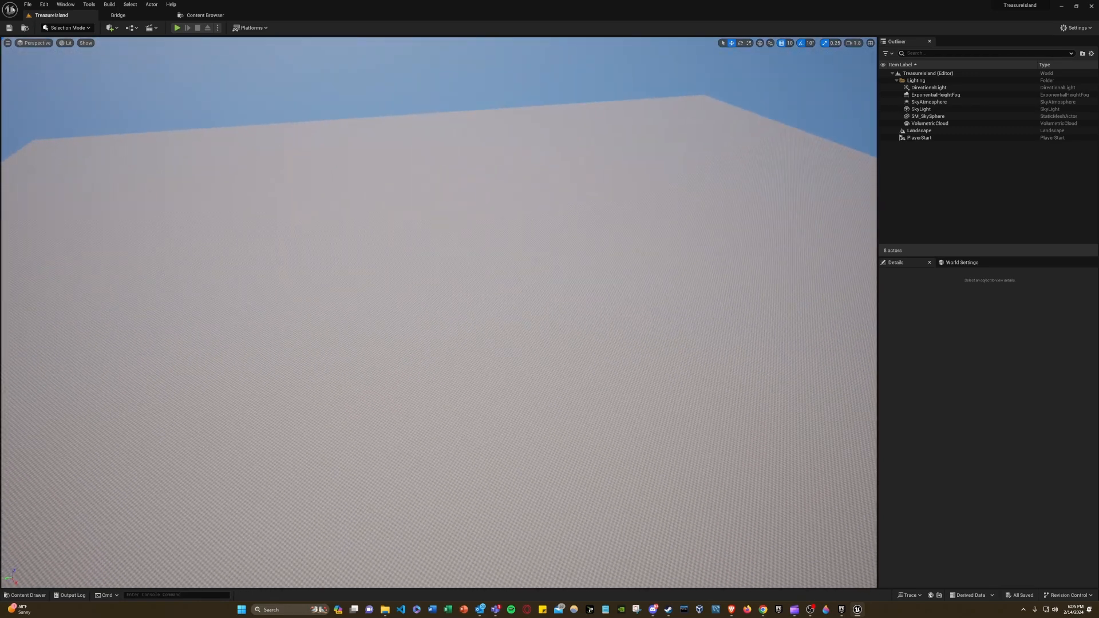
left_click(64, 27)
left_click(68, 54)
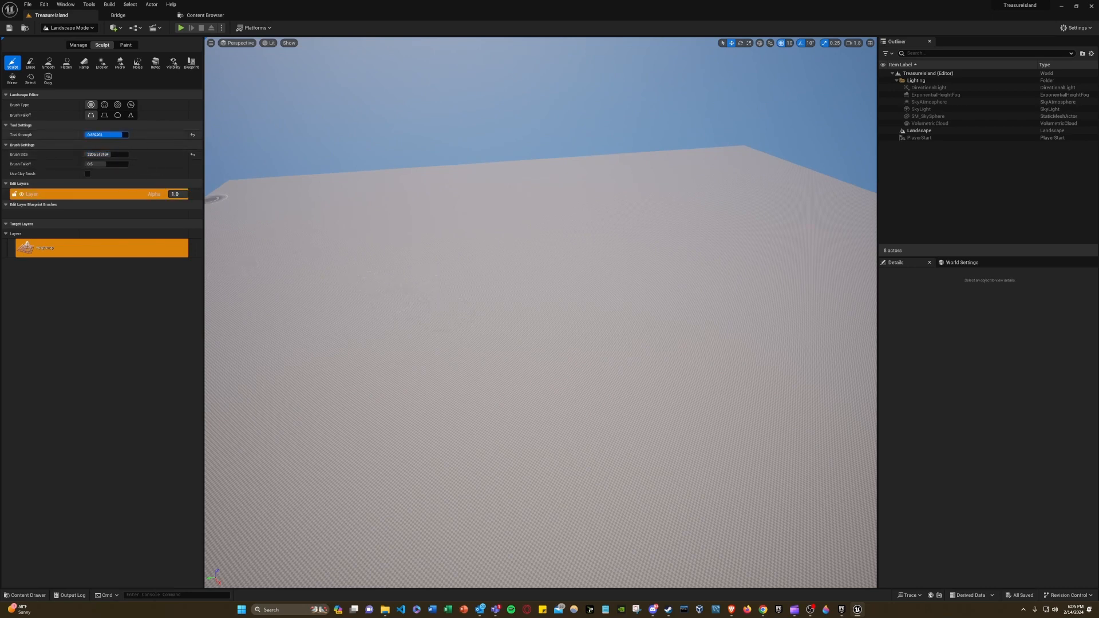
left_click_drag(122, 135, 124, 134)
Sculpt a cluster of tall, pointed mountain peaks on the flat landscape.
mouse_move(547, 342)
left_mouse_down()
mouse_move(518, 350)
mouse_move(573, 368)
mouse_move(542, 346)
mouse_move(509, 346)
mouse_move(626, 392)
mouse_move(597, 344)
mouse_move(480, 355)
mouse_move(572, 395)
mouse_move(618, 446)
mouse_move(524, 334)
mouse_move(530, 366)
mouse_move(575, 352)
left_mouse_up()
scroll(575, 352, "up", 3)
key("d")
mouse_move(575, 352)
right_mouse_down()
mouse_move(509, 358)
mouse_move(498, 395)
mouse_move(538, 338)
mouse_move(563, 329)
right_mouse_up()
left_click_drag(493, 339, 492, 353)
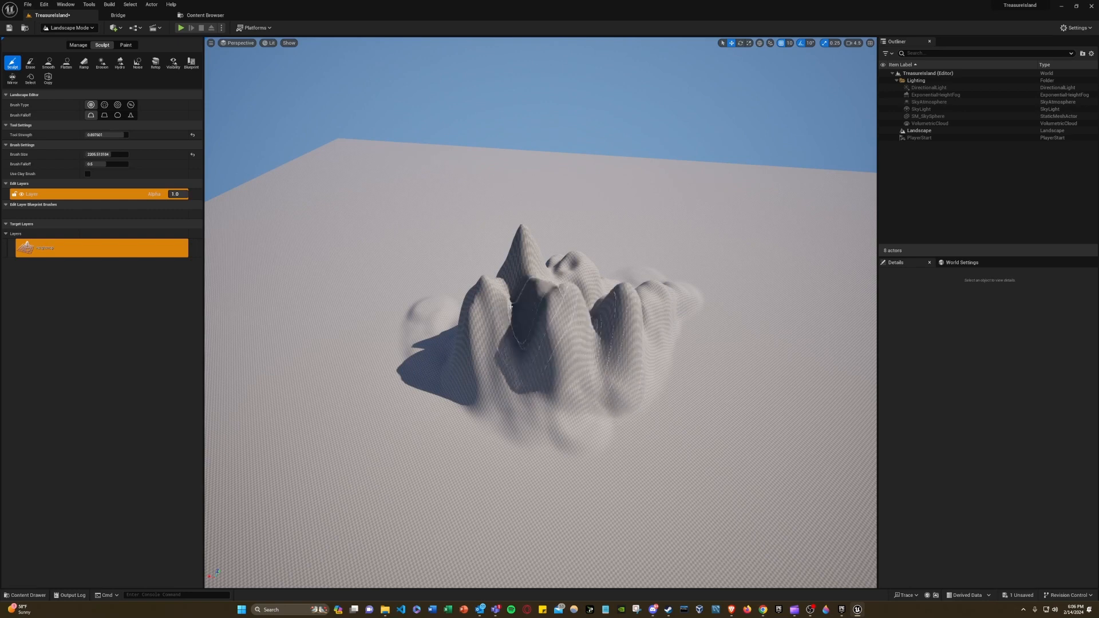
Broaden the mountain with more Sculpt strokes and raise a second, smaller mountain a short distance from it.
mouse_move(510, 307)
left_mouse_down()
mouse_move(434, 372)
mouse_move(549, 286)
mouse_move(624, 355)
mouse_move(636, 444)
mouse_move(566, 418)
mouse_move(504, 441)
mouse_move(613, 386)
mouse_move(500, 383)
mouse_move(558, 385)
left_mouse_up()
mouse_move(558, 385)
right_mouse_down()
mouse_move(558, 401)
mouse_move(458, 413)
mouse_move(469, 315)
mouse_move(378, 303)
mouse_move(390, 321)
mouse_move(274, 355)
mouse_move(435, 389)
mouse_move(504, 435)
mouse_move(389, 377)
mouse_move(400, 381)
mouse_move(297, 360)
mouse_move(310, 363)
right_mouse_up()
key("w")
key("s")
key("d")
key("s")
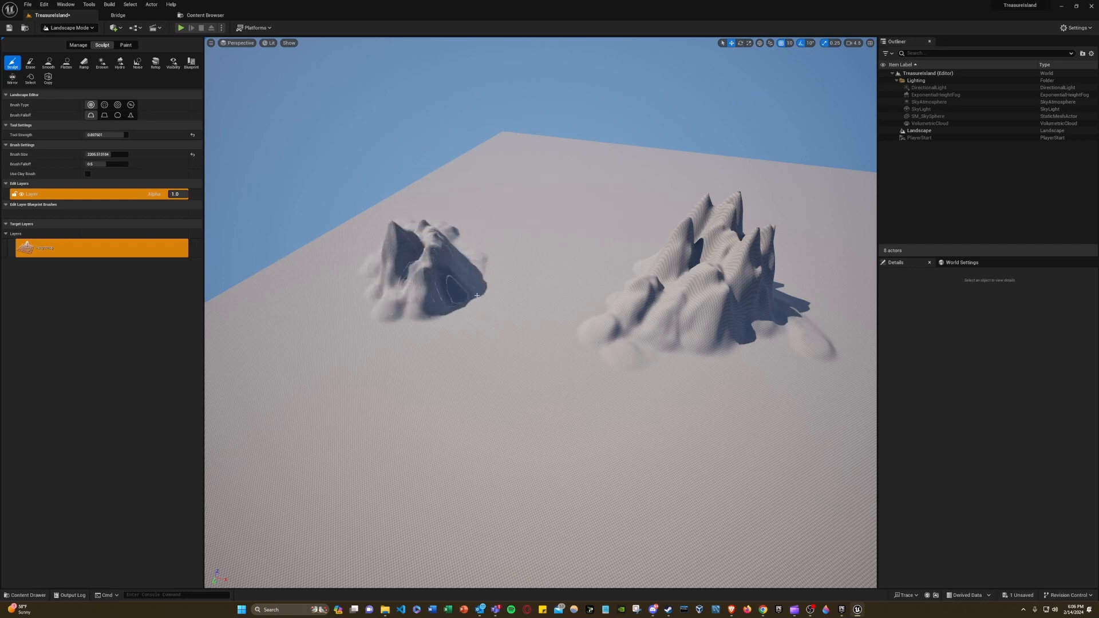
mouse_move(477, 295)
right_mouse_down()
mouse_move(544, 266)
mouse_move(498, 286)
mouse_move(512, 283)
mouse_move(486, 315)
mouse_move(521, 297)
mouse_move(604, 287)
mouse_move(477, 295)
right_mouse_up()
key("w")
key("a")
key("d")
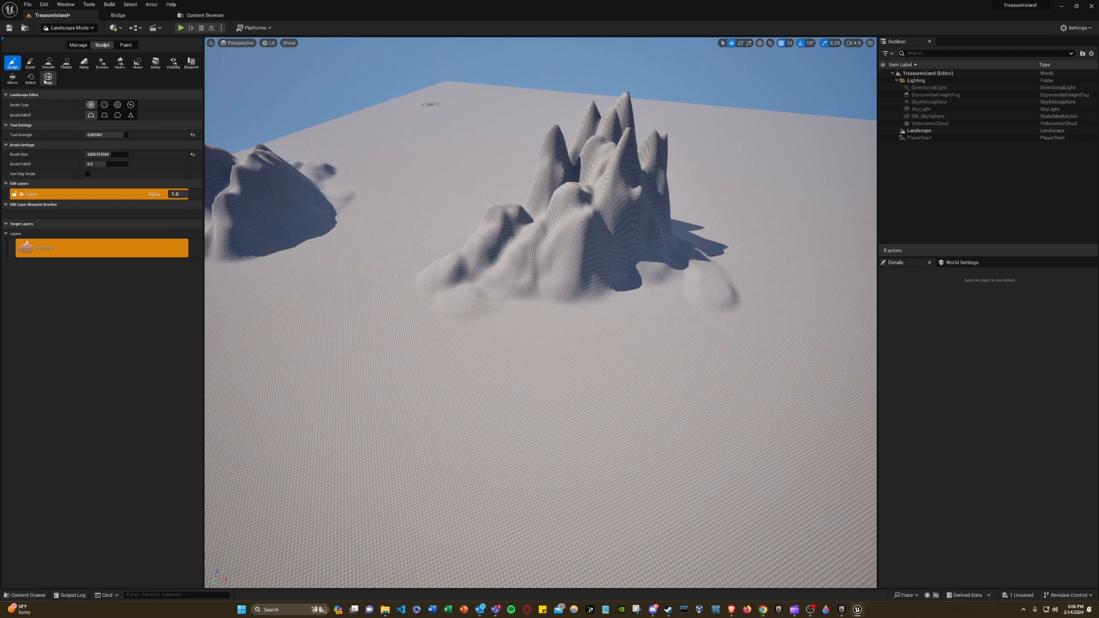
Choose the Flatten tool and brush over the ground and front slopes of the larger mountain.
left_click(67, 65)
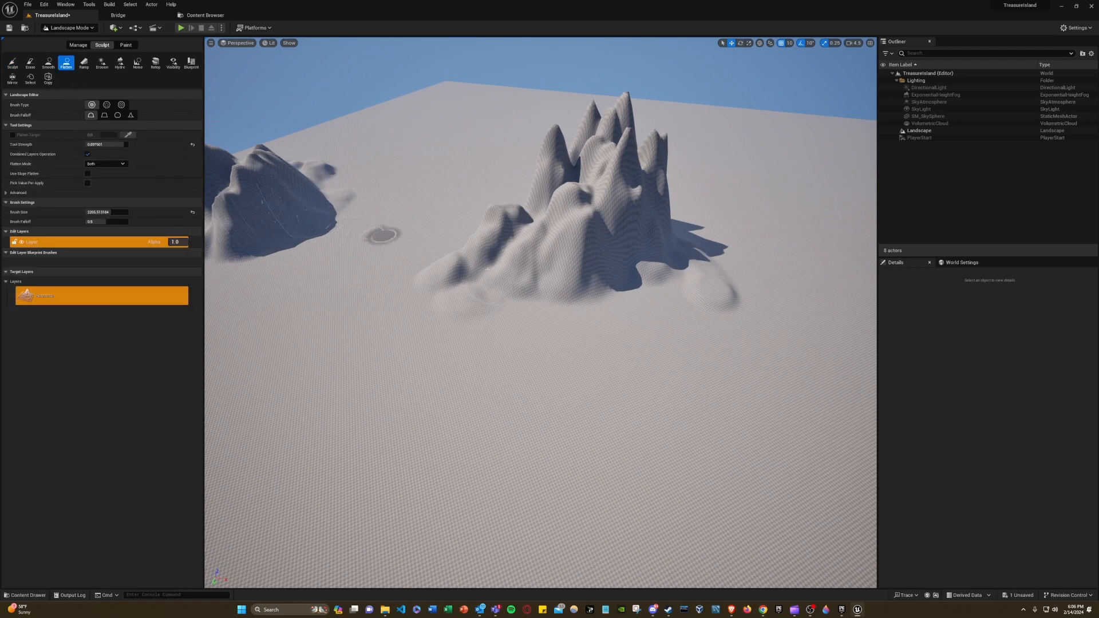
right_click_drag(360, 252, 377, 246)
key("d")
mouse_move(606, 263)
right_mouse_down()
mouse_move(550, 249)
mouse_move(658, 289)
mouse_move(636, 321)
right_mouse_up()
key("a")
key("w")
mouse_move(548, 330)
left_mouse_down()
mouse_move(544, 290)
mouse_move(532, 312)
mouse_move(595, 246)
mouse_move(637, 285)
mouse_move(642, 188)
left_mouse_up()
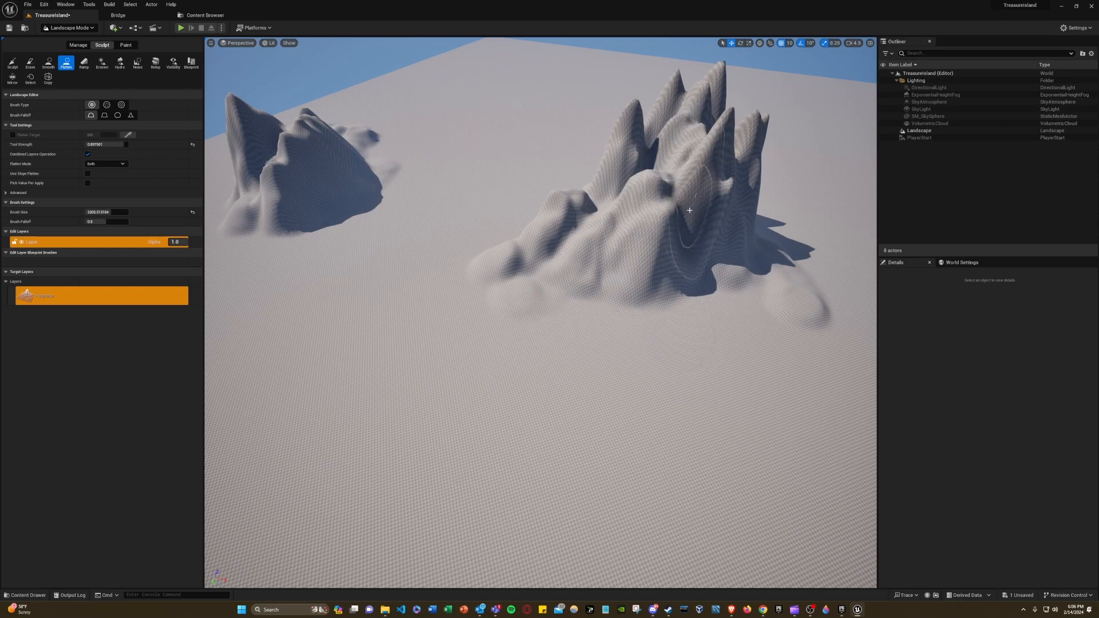
mouse_move(697, 219)
left_mouse_down()
mouse_move(701, 202)
mouse_move(700, 224)
mouse_move(533, 310)
mouse_move(532, 349)
mouse_move(698, 274)
mouse_move(668, 246)
mouse_move(691, 120)
mouse_move(637, 246)
mouse_move(564, 290)
mouse_move(592, 246)
mouse_move(719, 172)
mouse_move(635, 212)
mouse_move(696, 166)
mouse_move(737, 199)
left_mouse_up()
mouse_move(737, 199)
right_mouse_down()
mouse_move(801, 160)
mouse_move(785, 217)
mouse_move(738, 172)
mouse_move(618, 246)
right_mouse_up()
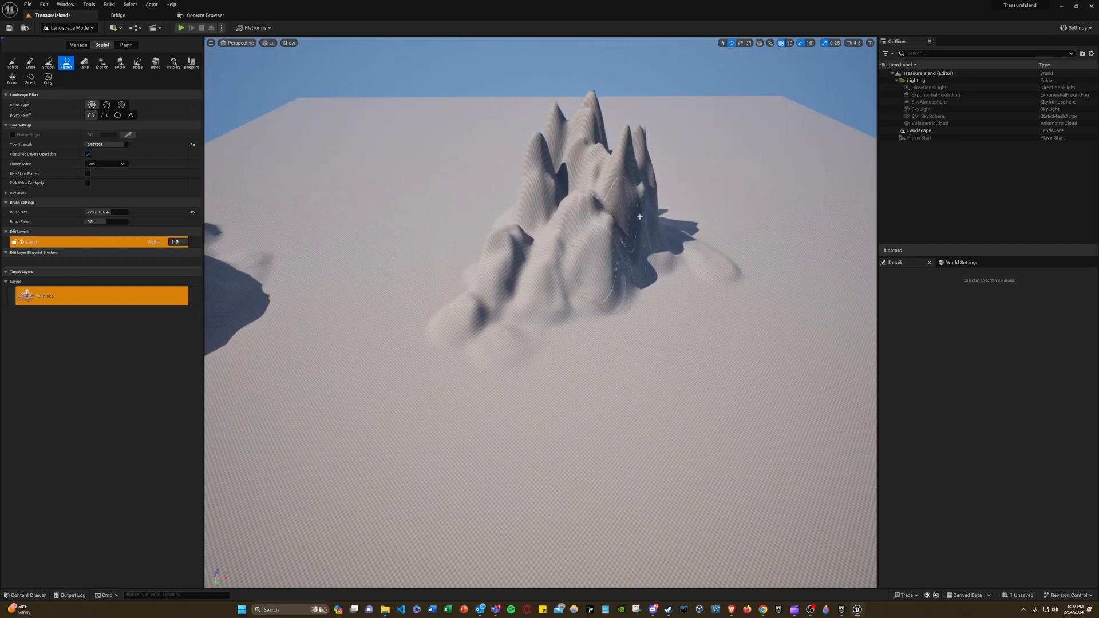
Flatten stepped terraces out from the larger mountain's base and across to the smaller mountain.
mouse_move(639, 217)
left_mouse_down()
mouse_move(527, 269)
mouse_move(601, 257)
mouse_move(475, 274)
mouse_move(573, 275)
mouse_move(589, 253)
mouse_move(559, 245)
mouse_move(596, 315)
mouse_move(504, 309)
mouse_move(538, 286)
mouse_move(486, 269)
mouse_move(544, 299)
mouse_move(498, 274)
mouse_move(544, 332)
mouse_move(641, 320)
mouse_move(678, 256)
left_mouse_up()
mouse_move(645, 288)
left_mouse_down()
mouse_move(613, 319)
mouse_move(592, 299)
mouse_move(458, 266)
mouse_move(468, 324)
mouse_move(448, 250)
mouse_move(486, 299)
left_mouse_up()
right_click_drag(486, 300, 367, 300)
mouse_move(626, 286)
left_mouse_down()
mouse_move(424, 252)
mouse_move(542, 270)
mouse_move(442, 220)
left_mouse_up()
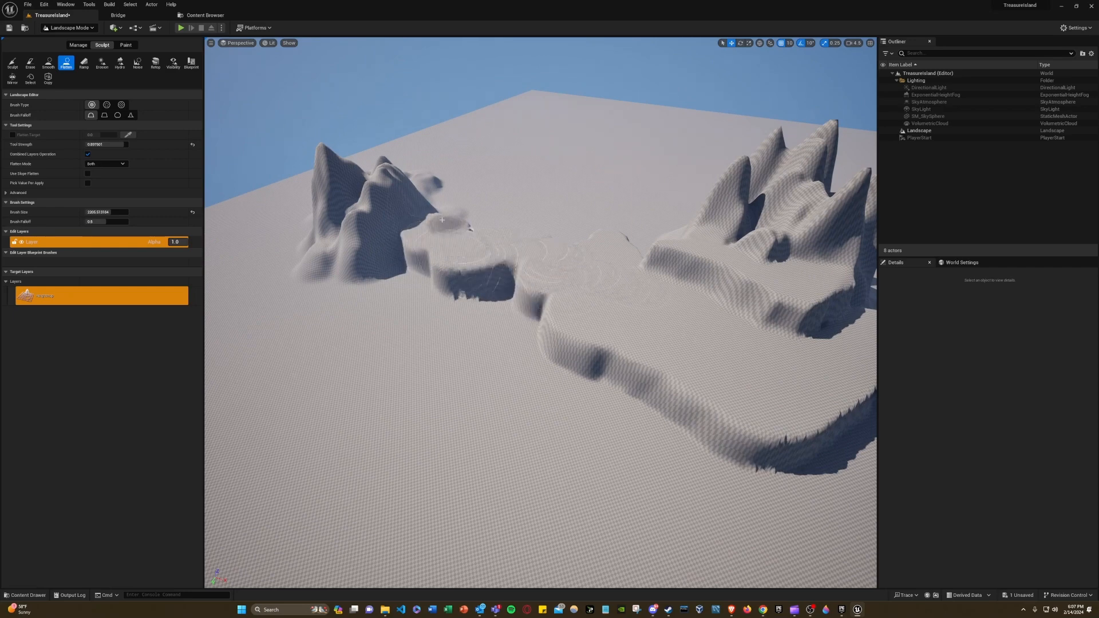
mouse_move(611, 291)
right_mouse_down()
mouse_move(739, 291)
mouse_move(630, 309)
mouse_move(579, 286)
mouse_move(578, 274)
mouse_move(687, 304)
mouse_move(721, 280)
right_mouse_up()
scroll(584, 322, "down", 6)
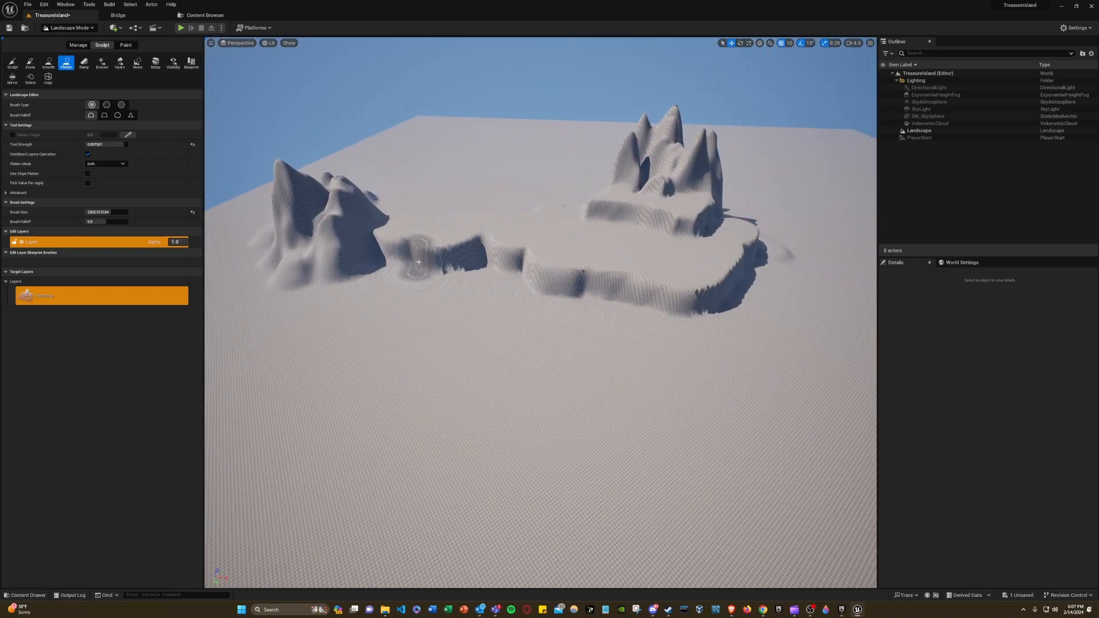
Flatten lower shelves along the front of the terraces to widen the land between the two mountains.
mouse_move(419, 262)
left_mouse_down()
mouse_move(361, 255)
mouse_move(669, 301)
mouse_move(524, 300)
mouse_move(342, 278)
left_mouse_up()
left_click_drag(450, 300, 418, 306)
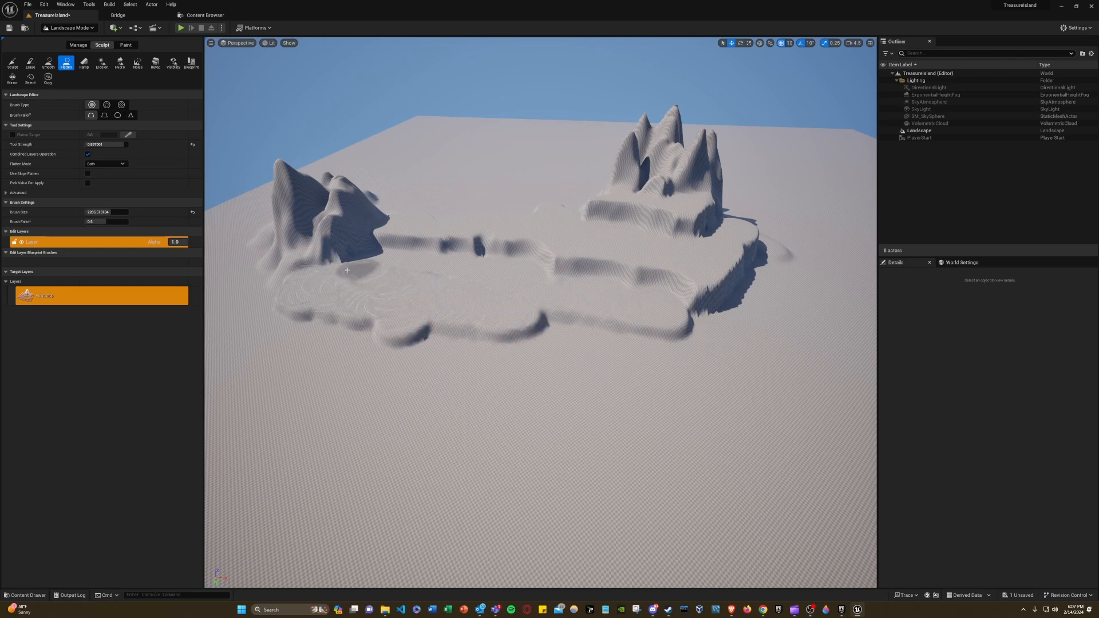
left_click_drag(316, 286, 413, 297)
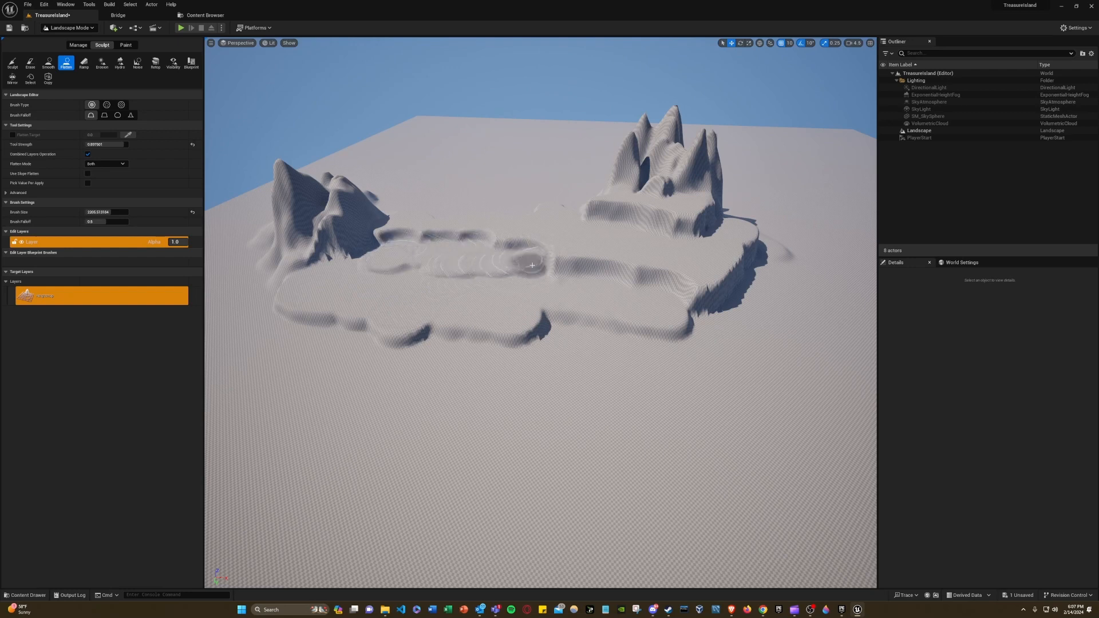
left_click_drag(611, 281, 661, 287)
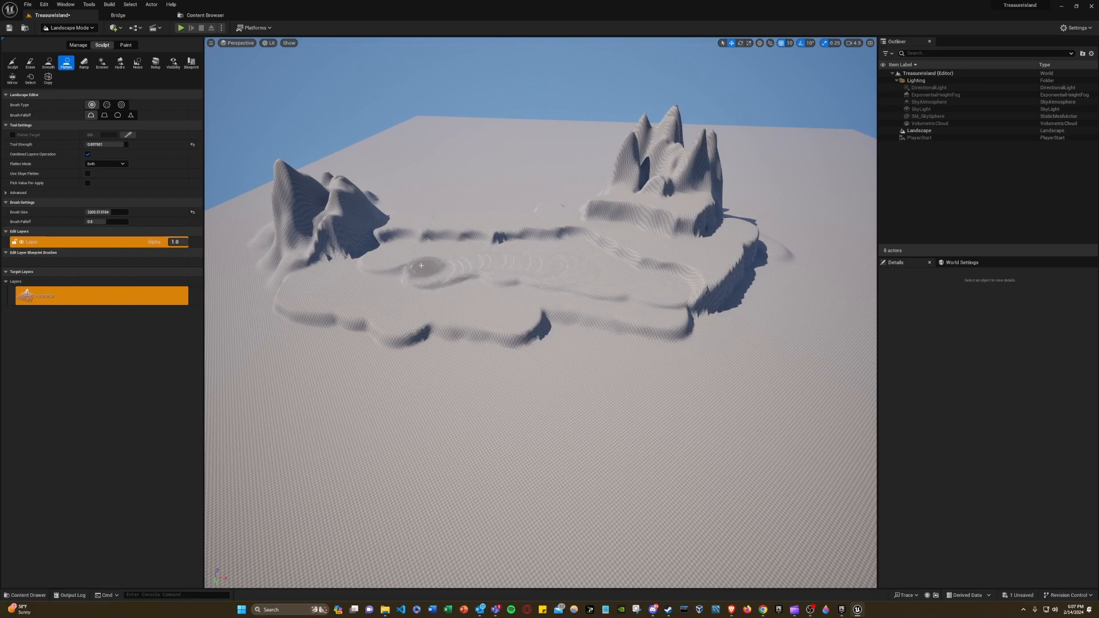
Flatten more of the connecting terraces toward the foot of the larger mountain, working from the opposite side.
right_click_drag(541, 265, 578, 257)
right_click_drag(549, 309, 658, 240)
right_click_drag(563, 252, 642, 286)
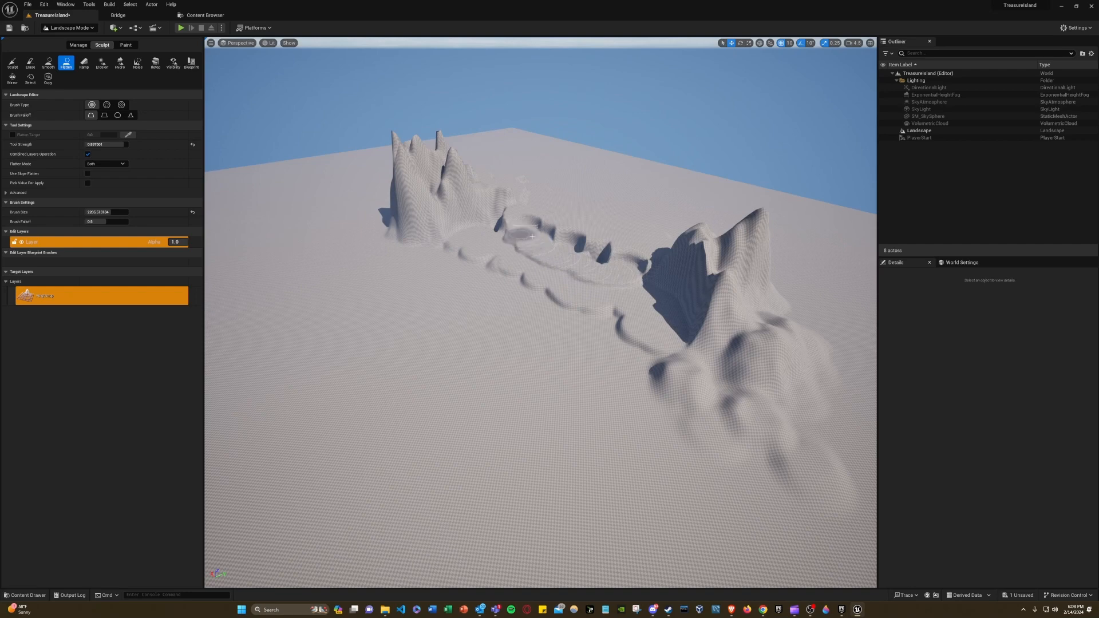
right_click_drag(487, 233, 446, 269)
key("d")
key("w")
key("s")
mouse_move(544, 261)
right_mouse_down()
mouse_move(675, 258)
mouse_move(544, 261)
right_mouse_up()
left_click_drag(609, 191, 604, 187)
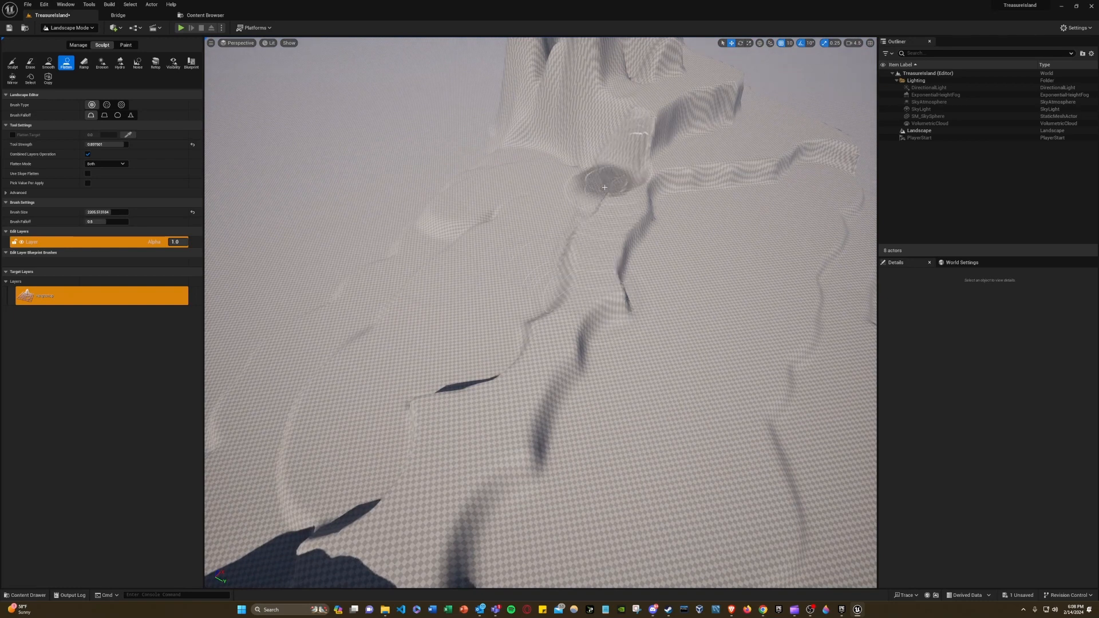
mouse_move(588, 282)
left_mouse_down()
mouse_move(601, 259)
mouse_move(544, 319)
mouse_move(559, 315)
mouse_move(608, 187)
mouse_move(662, 165)
mouse_move(582, 164)
mouse_move(553, 232)
mouse_move(570, 135)
left_mouse_up()
Flatten a raised plateau outward from the base of the larger mountain.
key("s")
mouse_move(569, 167)
right_mouse_down()
mouse_move(569, 115)
mouse_move(607, 97)
mouse_move(572, 63)
mouse_move(487, 103)
mouse_move(486, 69)
mouse_move(543, 80)
mouse_move(547, 166)
mouse_move(568, 158)
right_mouse_up()
key("w")
key("w")
key("s")
key("w")
key("s")
mouse_move(567, 158)
left_mouse_down()
mouse_move(506, 168)
mouse_move(498, 217)
mouse_move(447, 235)
mouse_move(485, 148)
mouse_move(594, 205)
left_mouse_up()
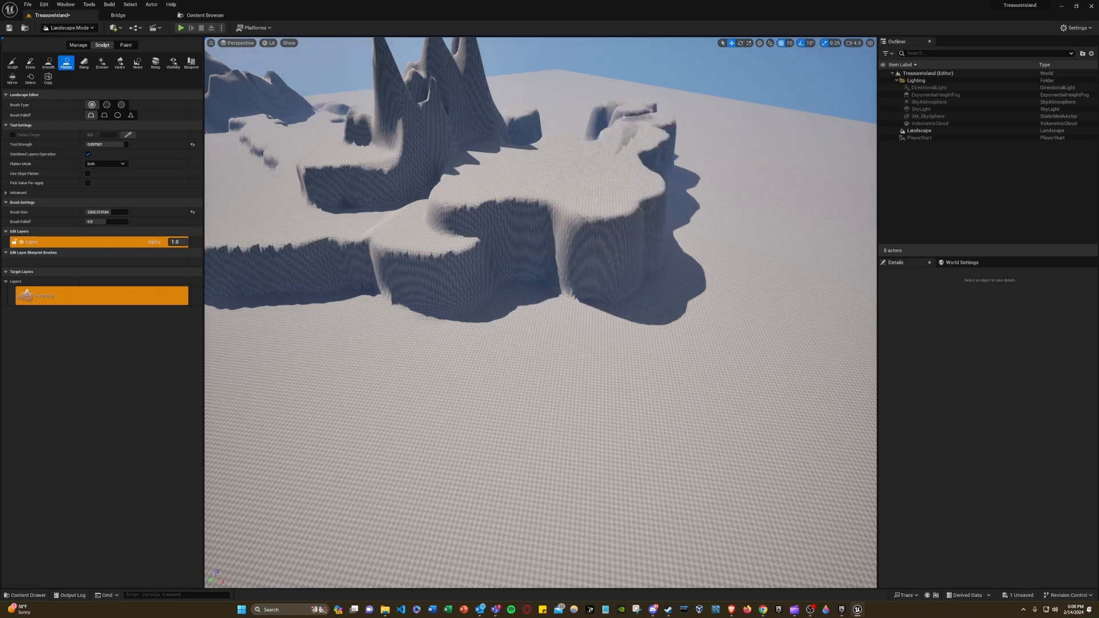
Extend the raised plateau into a long shelf running along the outer side of the larger mountain.
key("s")
mouse_move(609, 105)
right_mouse_down()
mouse_move(358, 66)
mouse_move(361, 143)
right_mouse_up()
key("d")
key("w")
key("s")
left_click_drag(564, 194, 551, 146)
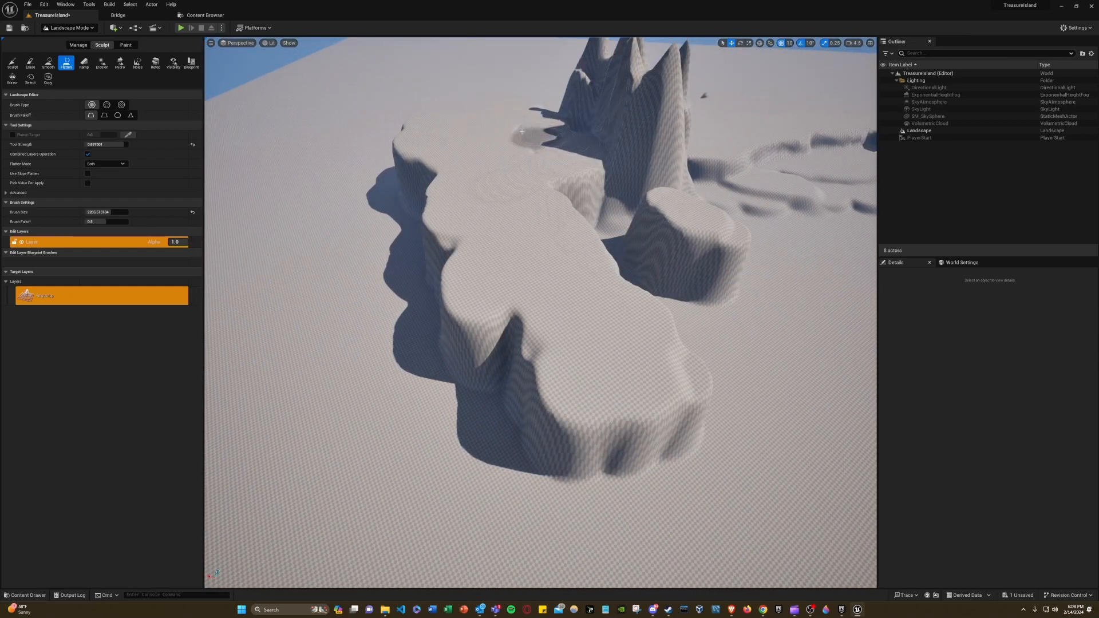
Switch back to the Sculpt tool and raise extra peaks and ridges on the larger mountain beside the plateau.
key("a")
right_click_drag(522, 132, 560, 157)
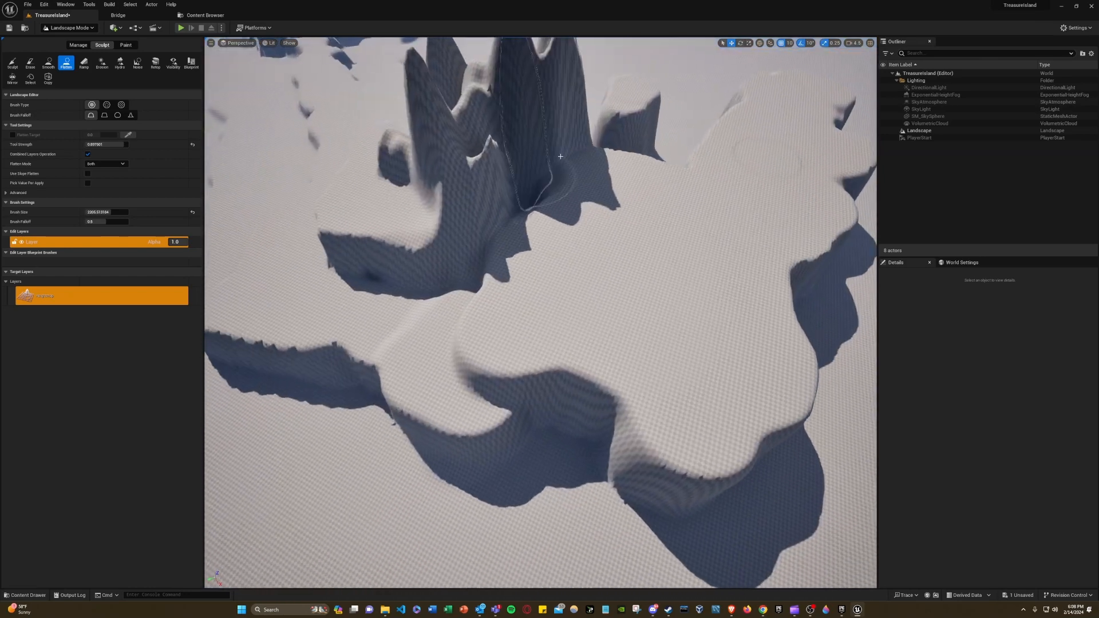
left_click(12, 64)
left_click_drag(564, 208, 562, 139)
right_click_drag(636, 167, 563, 230)
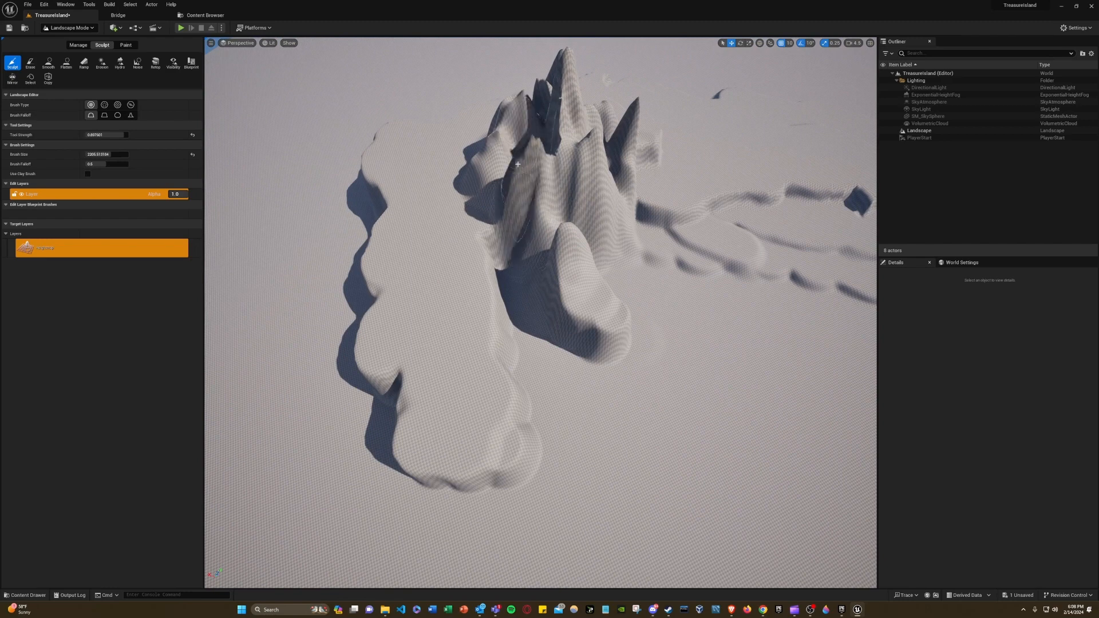
right_click_drag(518, 165, 483, 157)
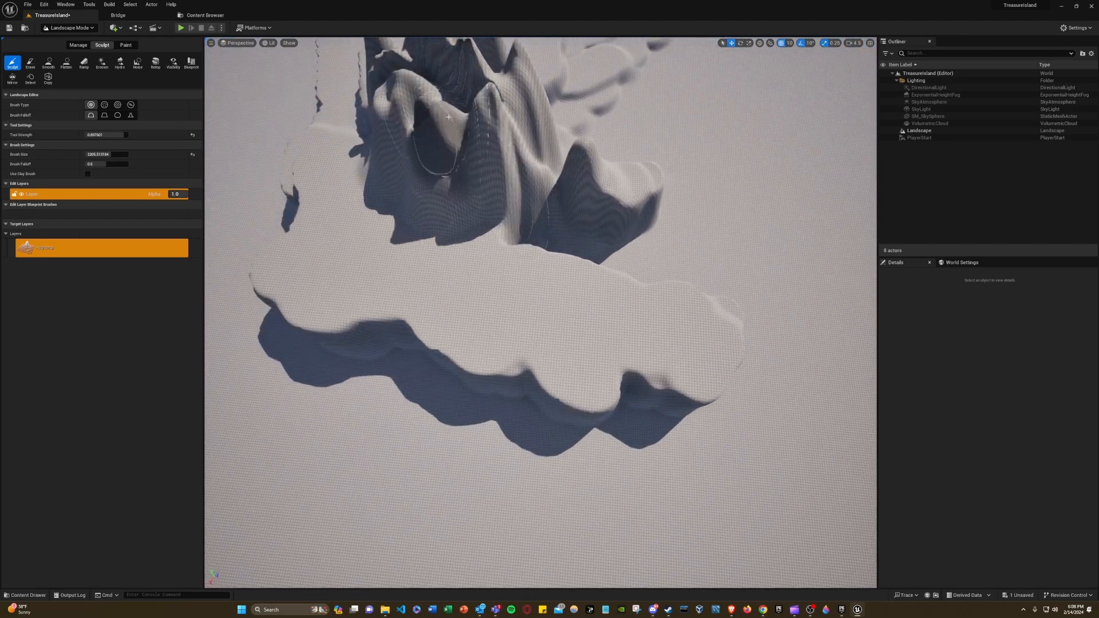
mouse_move(448, 117)
right_mouse_down()
mouse_move(632, 191)
mouse_move(627, 240)
right_mouse_up()
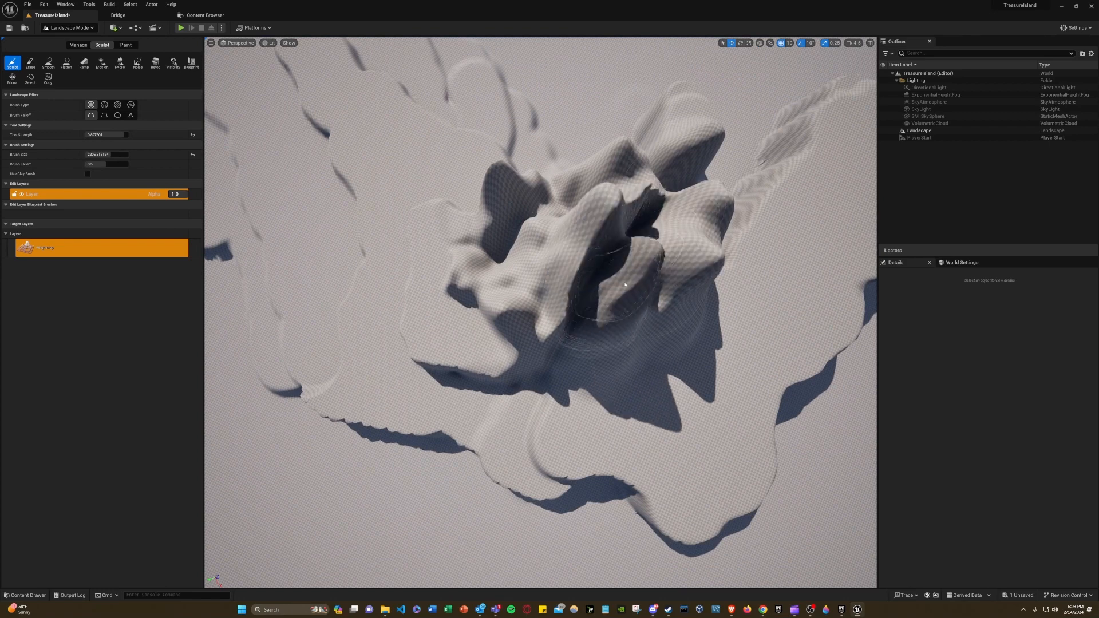
right_click_drag(625, 284, 664, 217)
mouse_move(540, 313)
right_mouse_down()
mouse_move(540, 366)
mouse_move(579, 372)
mouse_move(504, 367)
mouse_move(504, 343)
mouse_move(512, 378)
mouse_move(544, 360)
right_mouse_up()
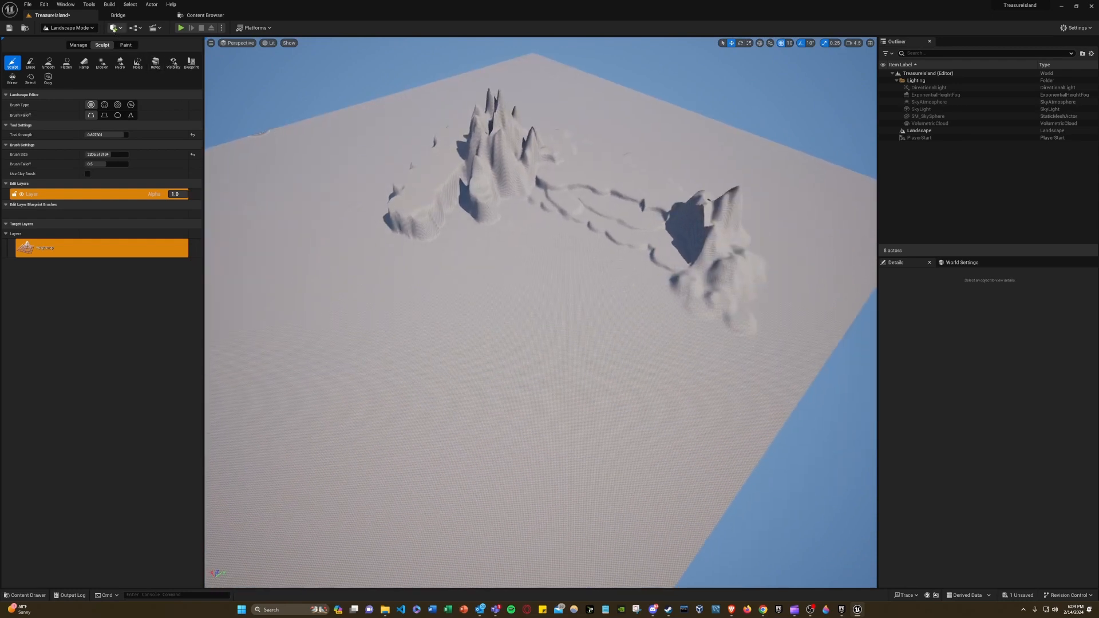
Find the water actors by searching "water" and place a Water Body Ocean in the level.
left_click(114, 29)
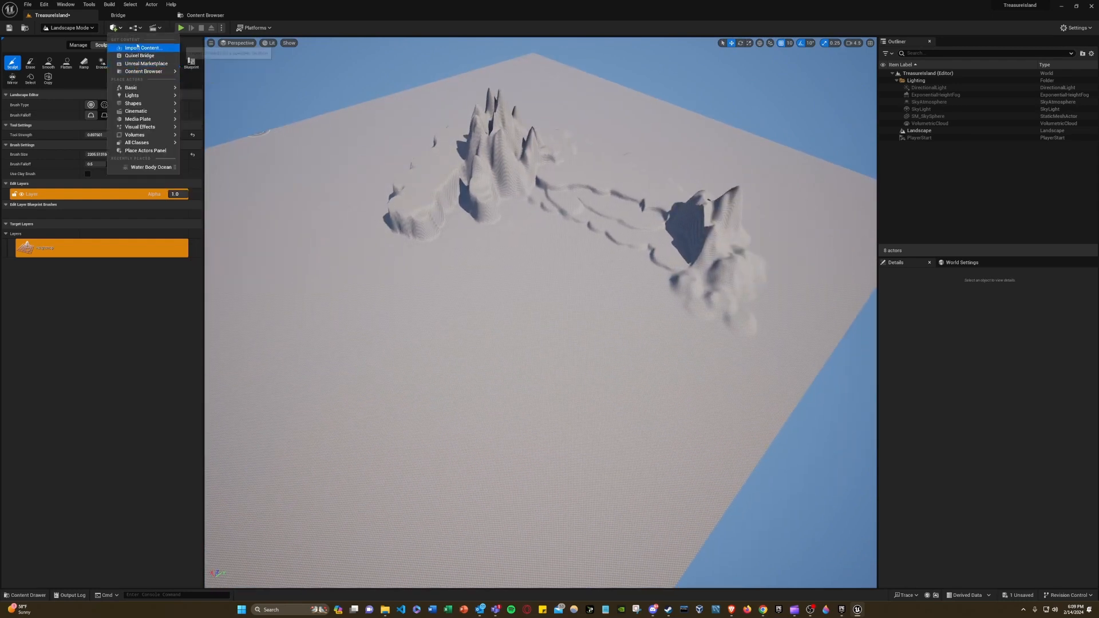
left_click(114, 28)
left_click(115, 28)
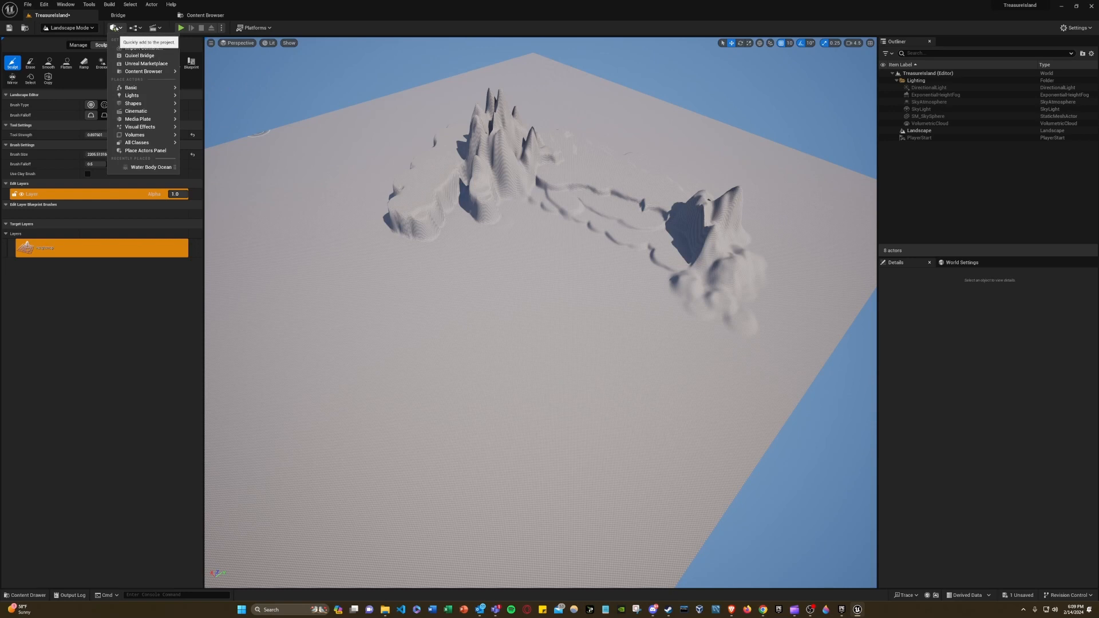
type("water")
left_click(115, 30)
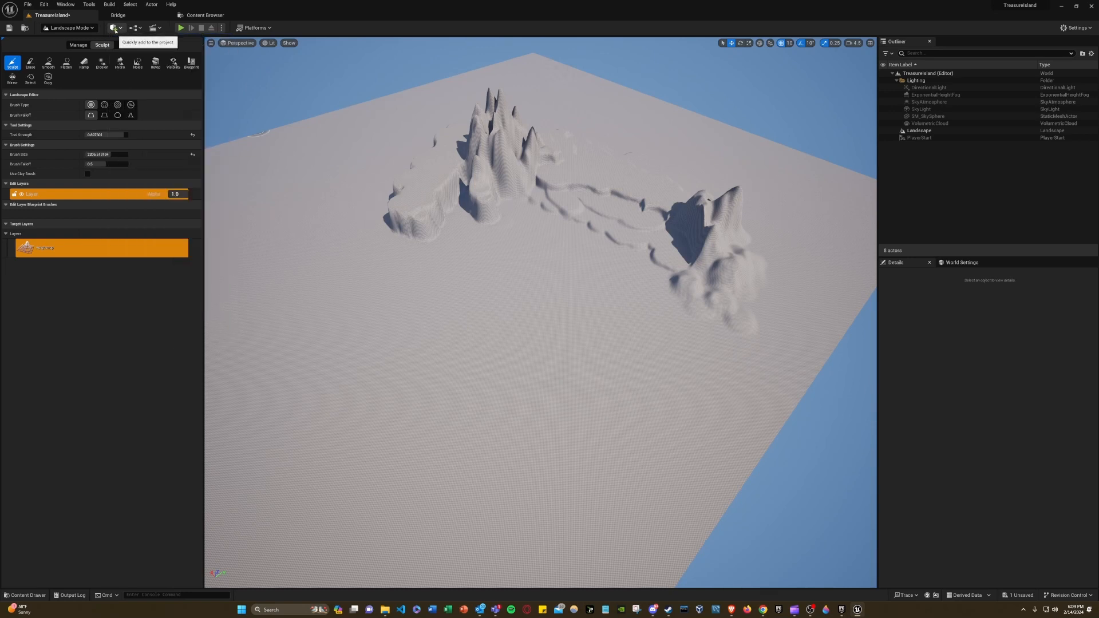
left_click(115, 29)
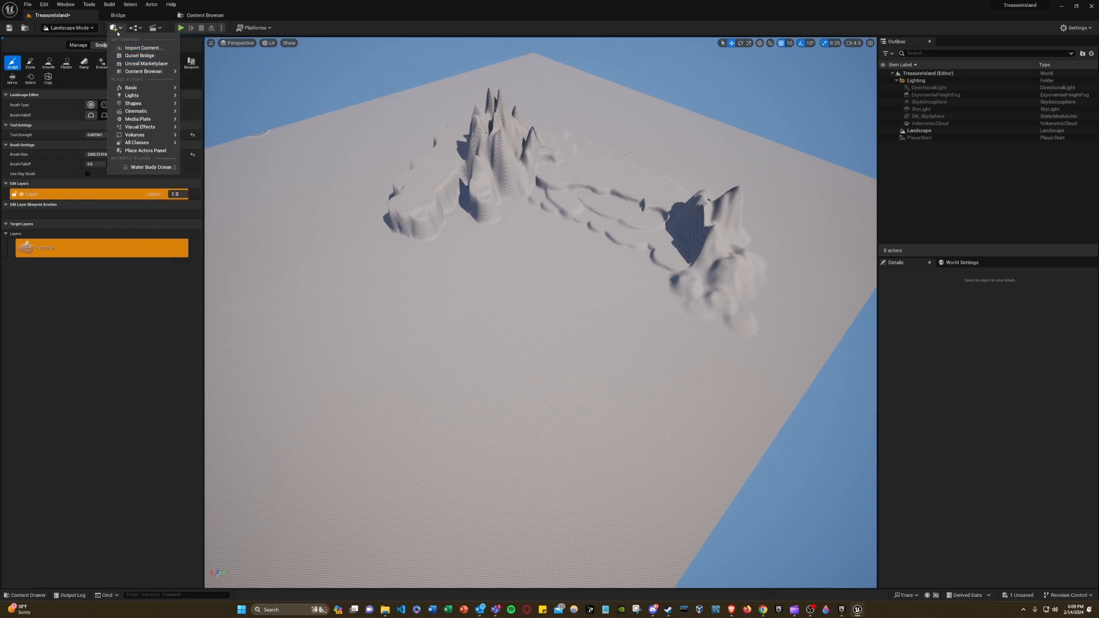
left_click(118, 32)
left_click(118, 32)
type("water")
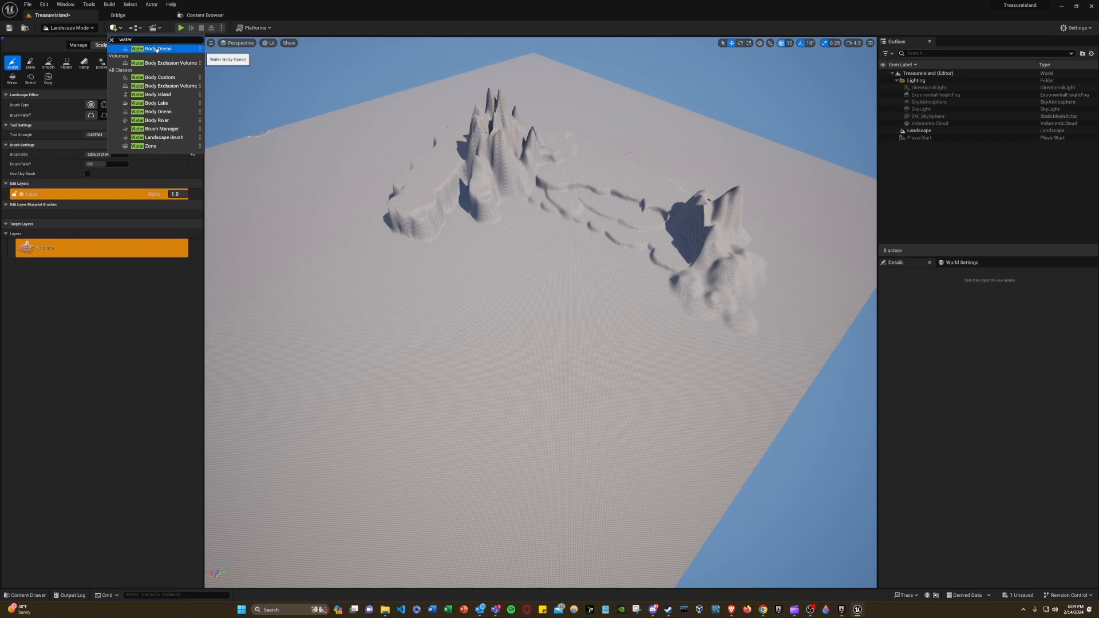
left_click_drag(156, 50, 314, 272)
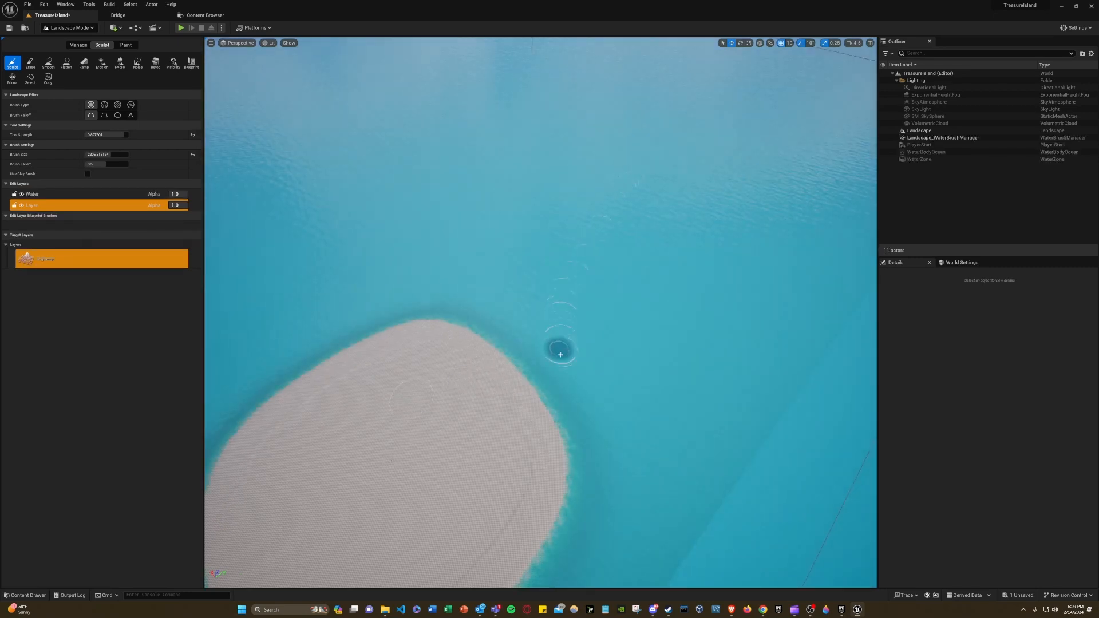
Move the landscape edit layer named Layer above the Water layer in the edit layer order.
right_click_drag(559, 346, 553, 348)
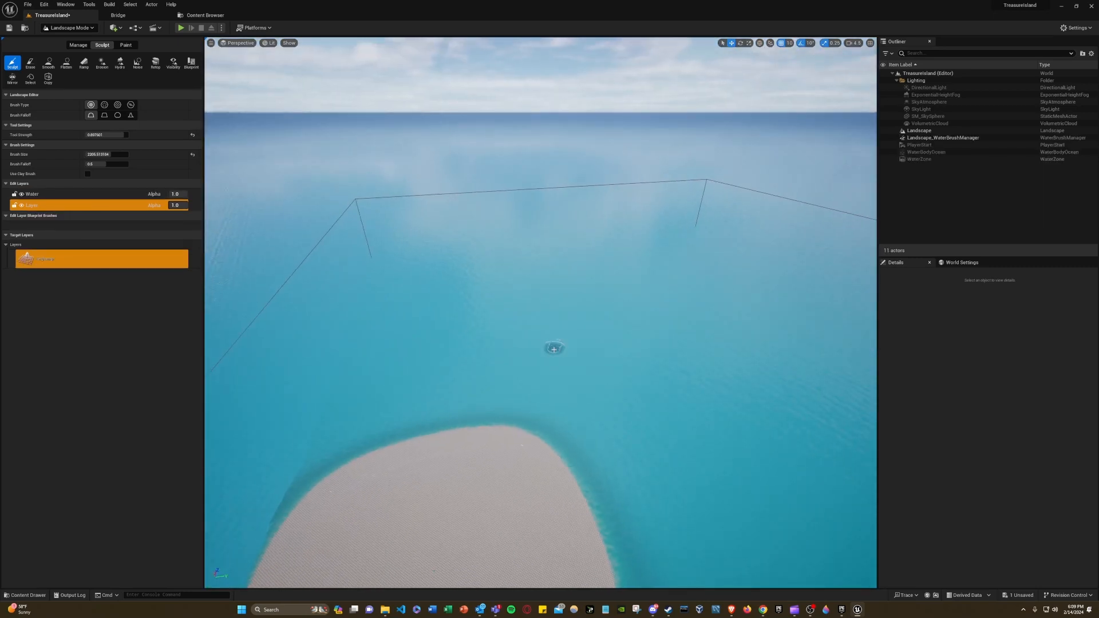
left_click(41, 206)
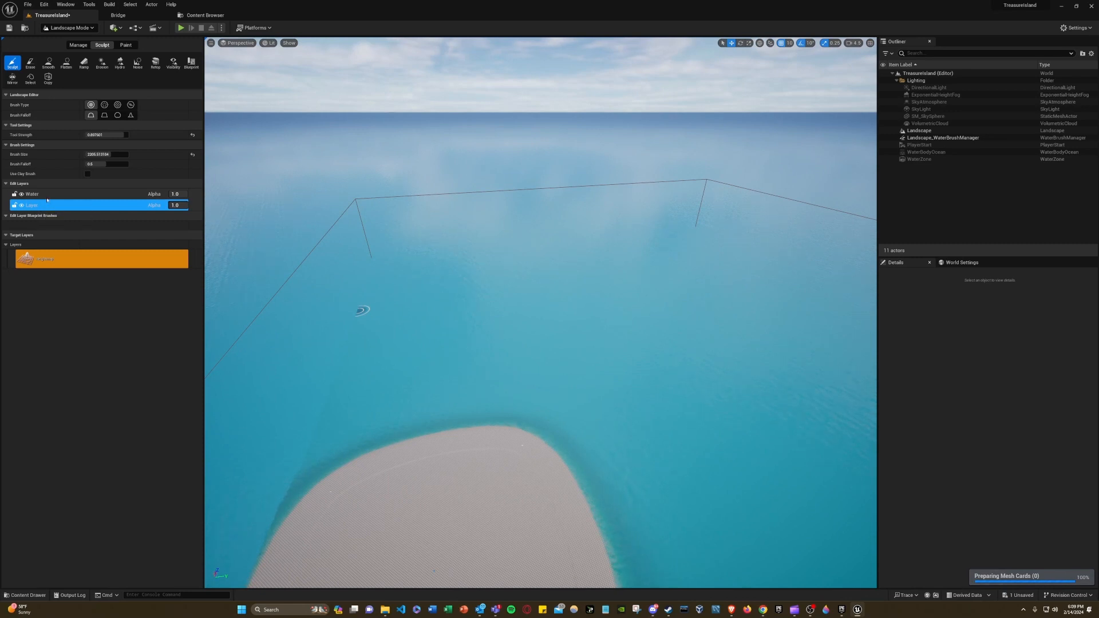
left_click_drag(43, 194, 49, 216)
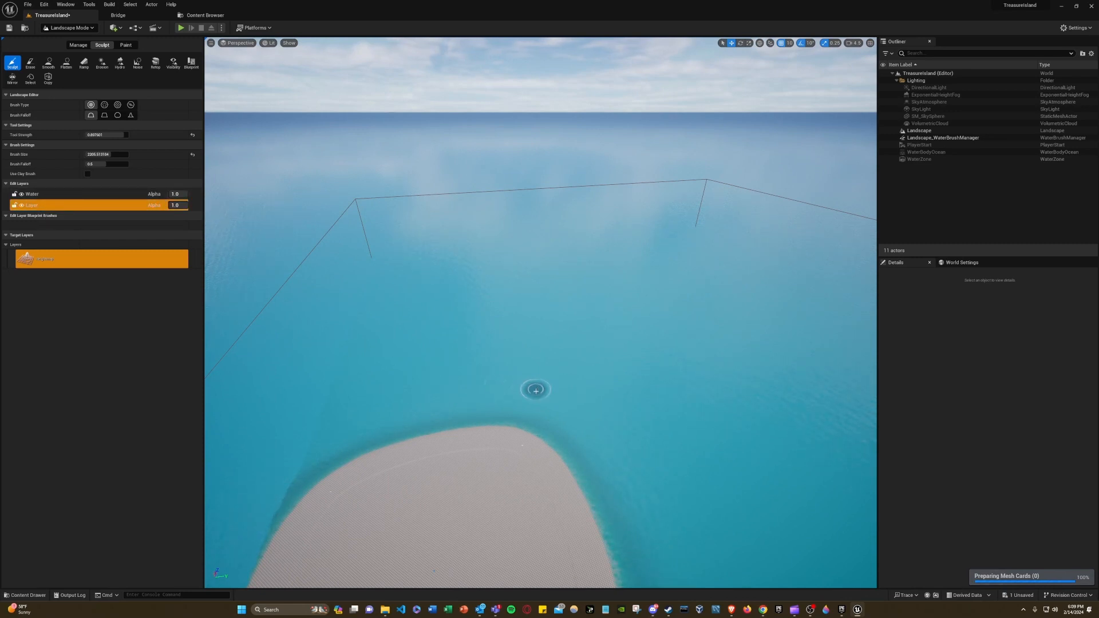
double_click(56, 195)
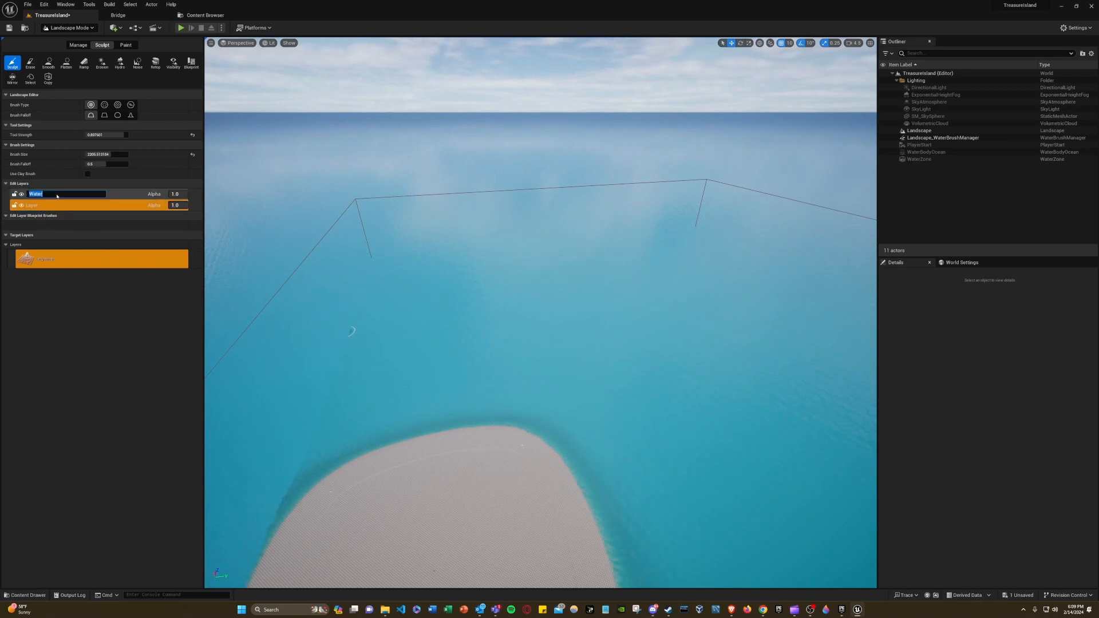
left_click_drag(105, 209, 100, 195)
Examine the sculpted mountains and the rounded sand island surrounded by the ocean.
mouse_move(405, 324)
right_mouse_down()
mouse_move(492, 367)
mouse_move(438, 337)
mouse_move(470, 360)
mouse_move(515, 366)
mouse_move(507, 347)
right_mouse_up()
key("d")
key("w")
key("a")
key("s")
right_click_drag(578, 344, 486, 351)
right_click_drag(323, 340, 211, 340)
right_click_drag(355, 361, 356, 364)
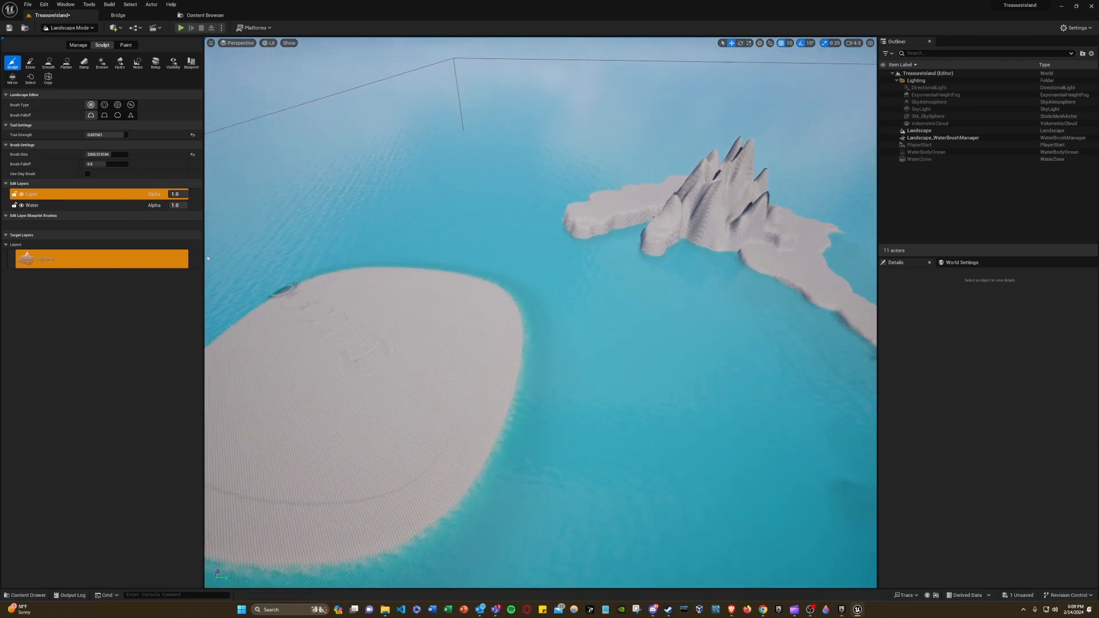
Return to Selection mode, then select the Landscape_WaterBrushManager actor and focus the view on it.
left_click(78, 26)
left_click(64, 35)
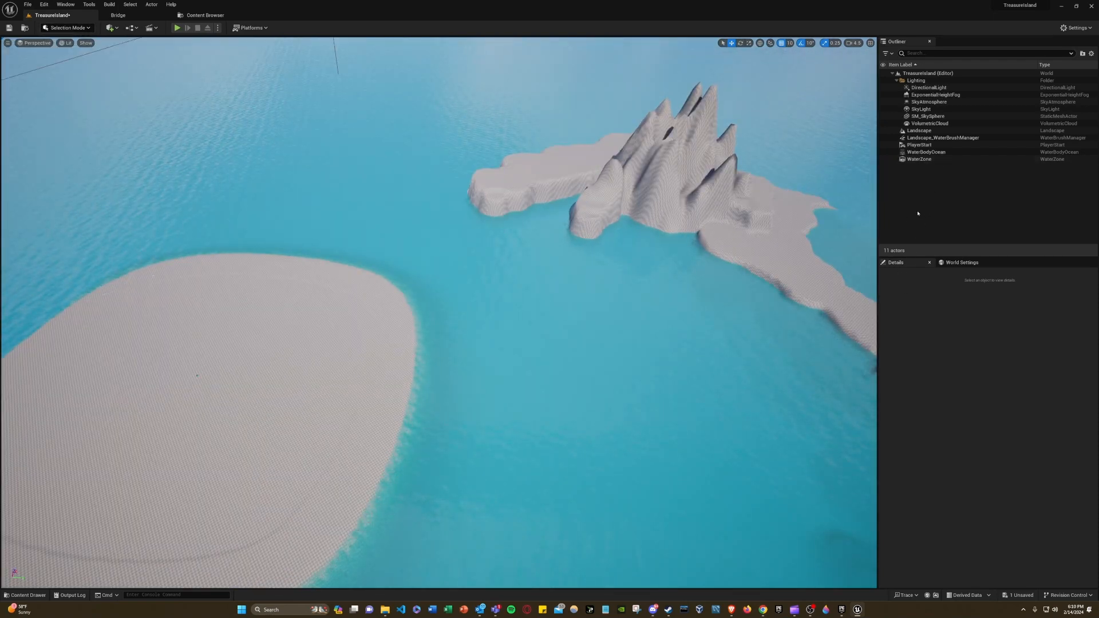
left_click(954, 142)
key("f")
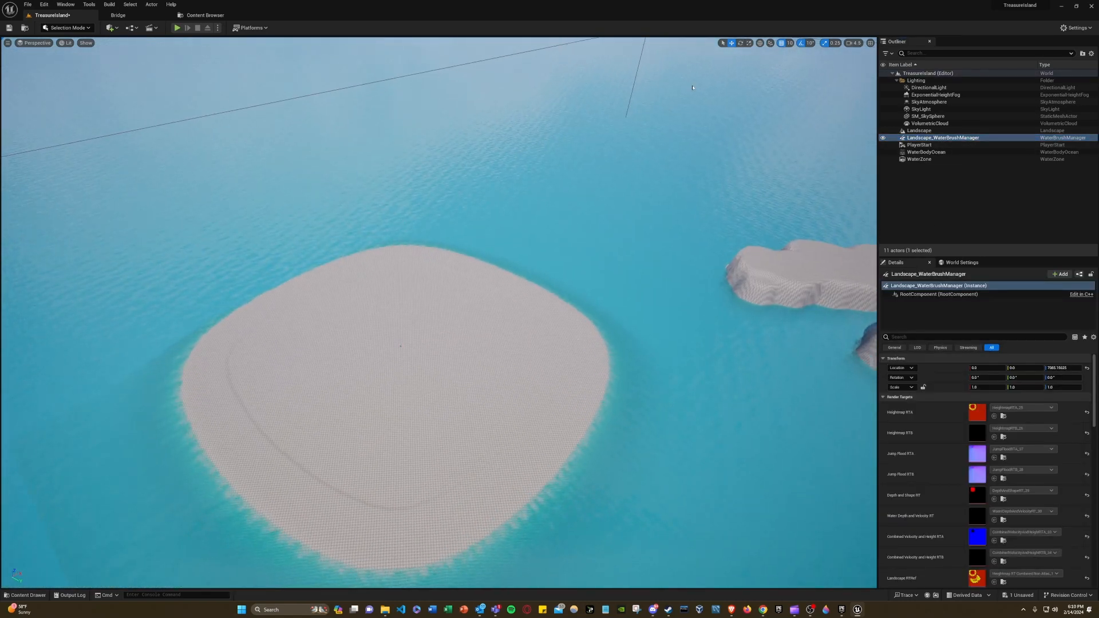
Focus on the Landscape actor, and select the WaterBodyOcean actor to lower it slightly along the vertical axis.
left_click(919, 130)
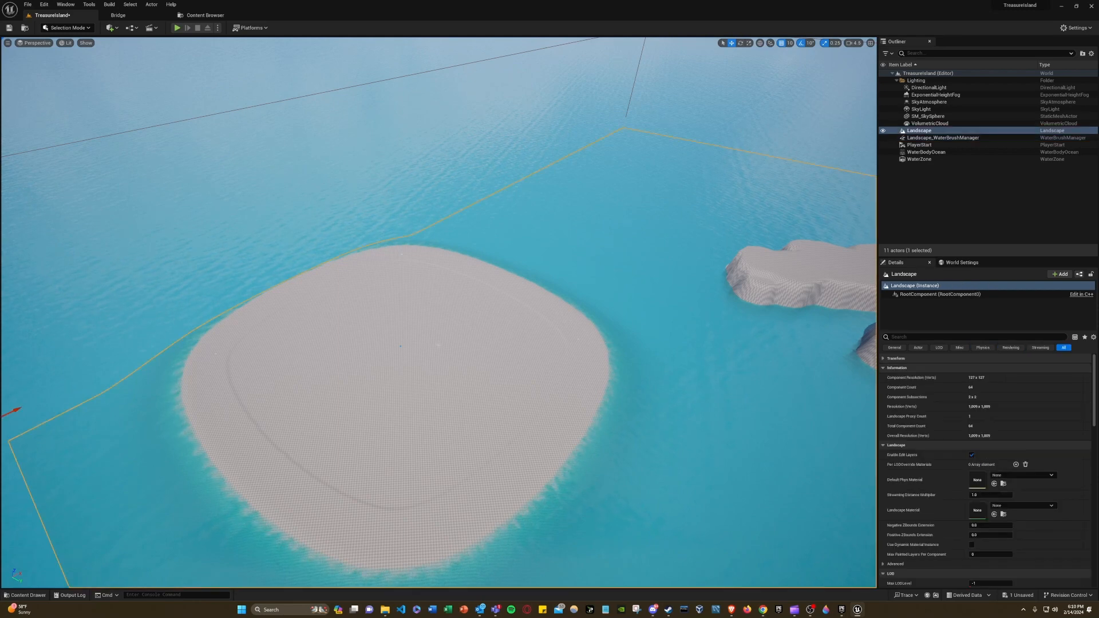
key("f")
right_click_drag(438, 311, 338, 355)
key("w")
right_click_drag(484, 322, 287, 304)
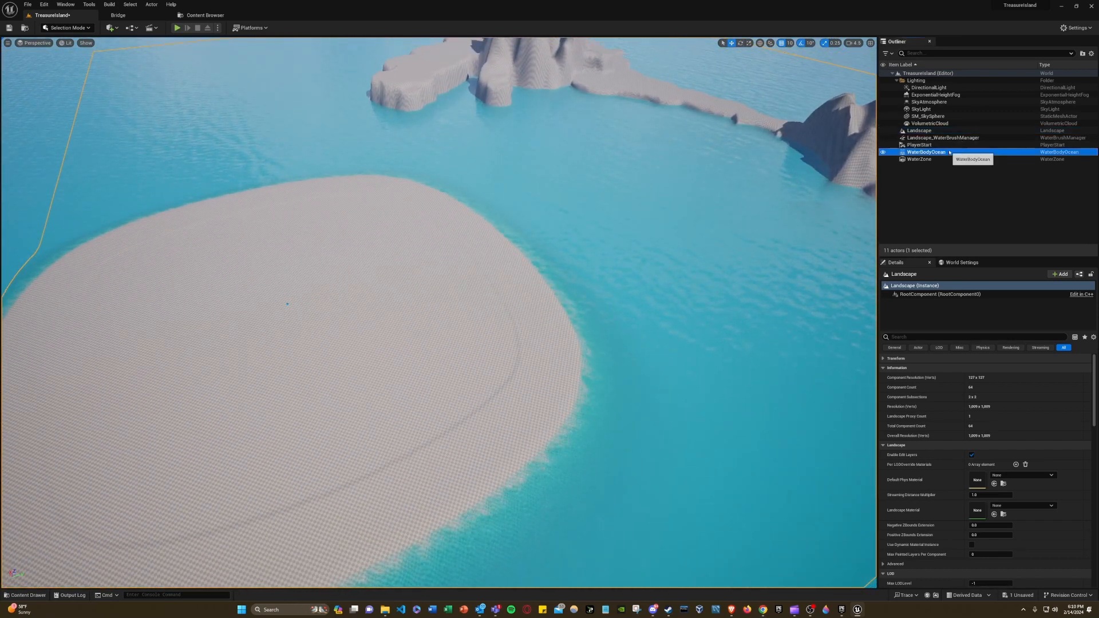
double_click(926, 151)
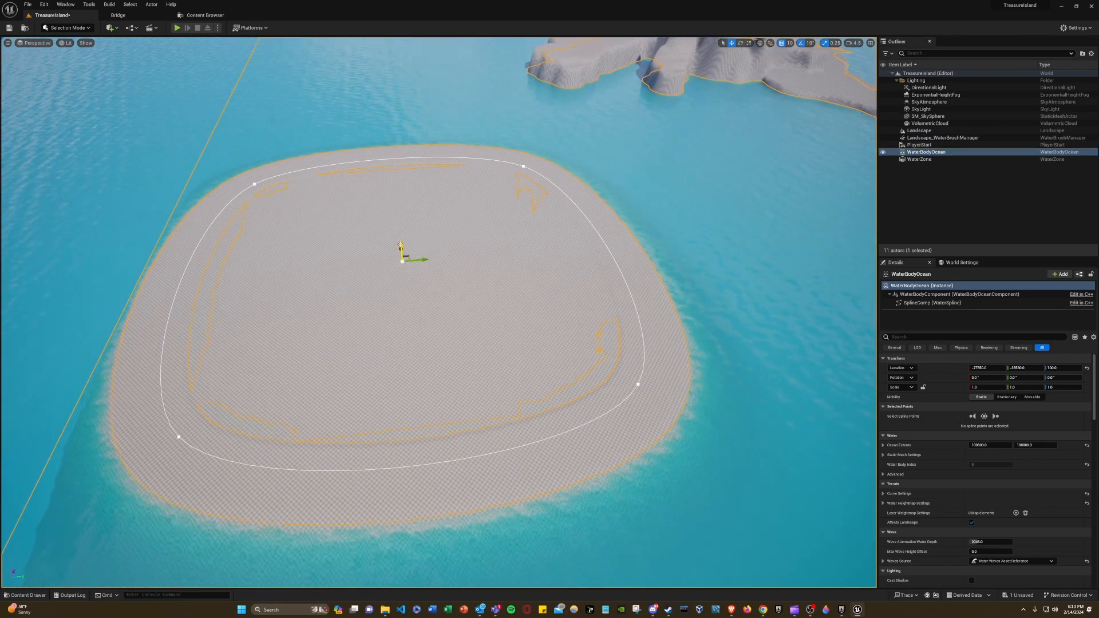
left_click_drag(401, 244, 402, 246)
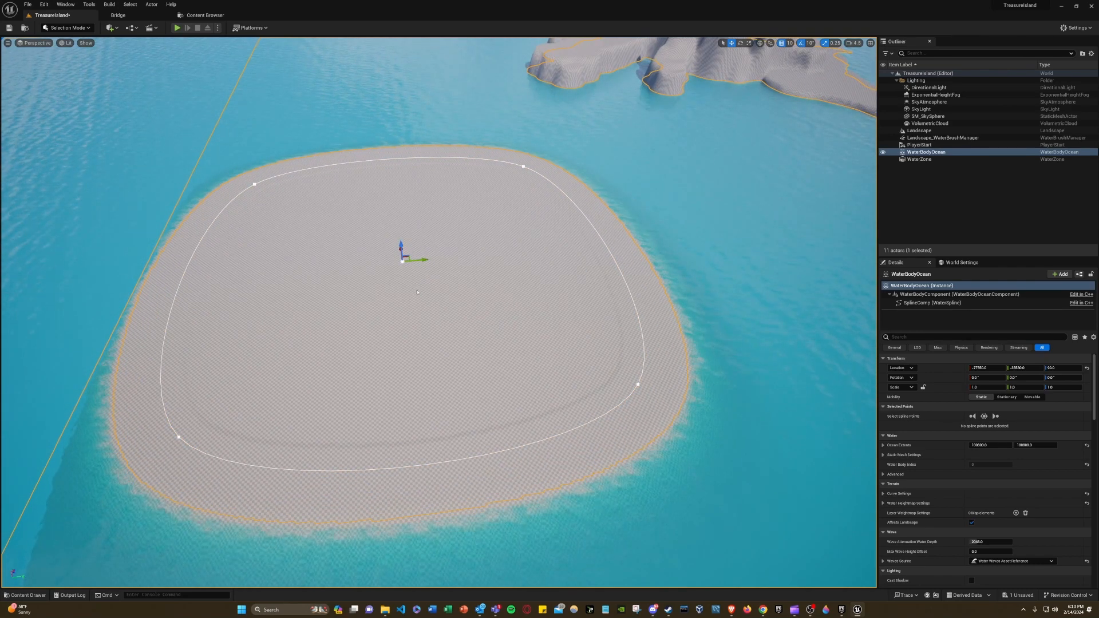
Move two neighbouring spline points of WaterBodyOcean inward to reshape the rounded sand island into a narrower, elongated form.
right_click_drag(417, 292, 272, 135)
key("w")
key("a")
left_click(394, 193)
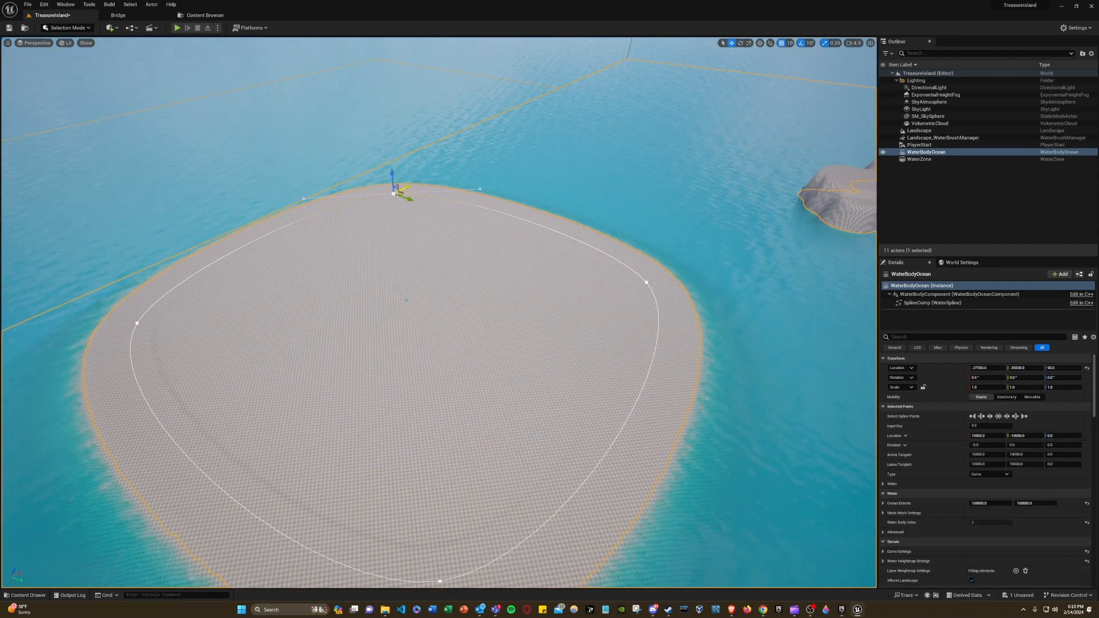
left_click_drag(404, 198, 477, 222)
left_click(136, 323)
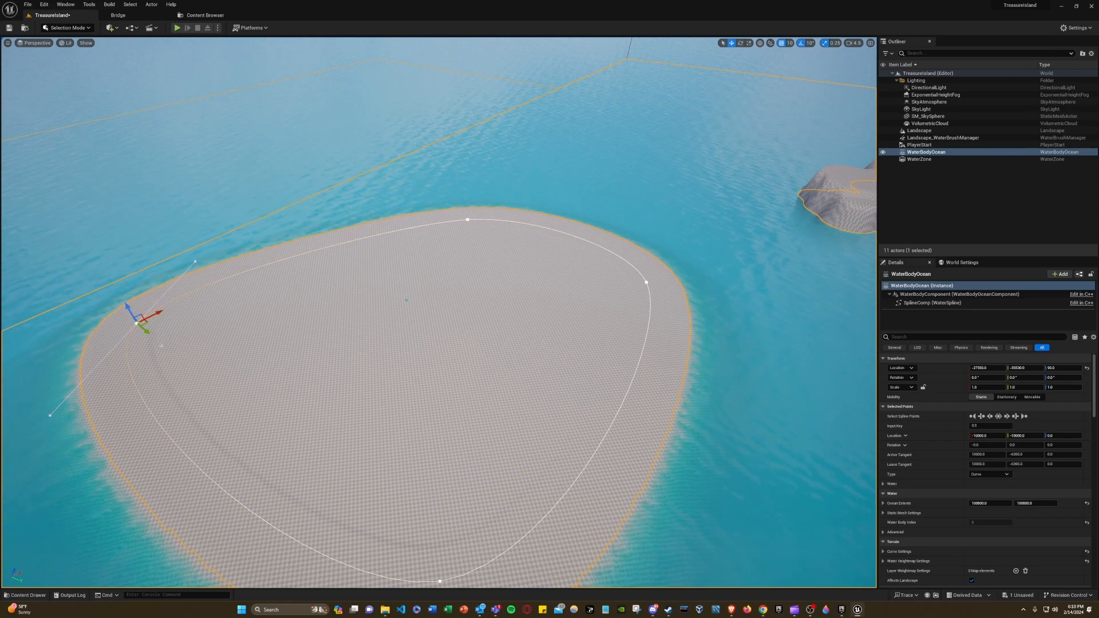
left_click_drag(146, 330, 279, 376)
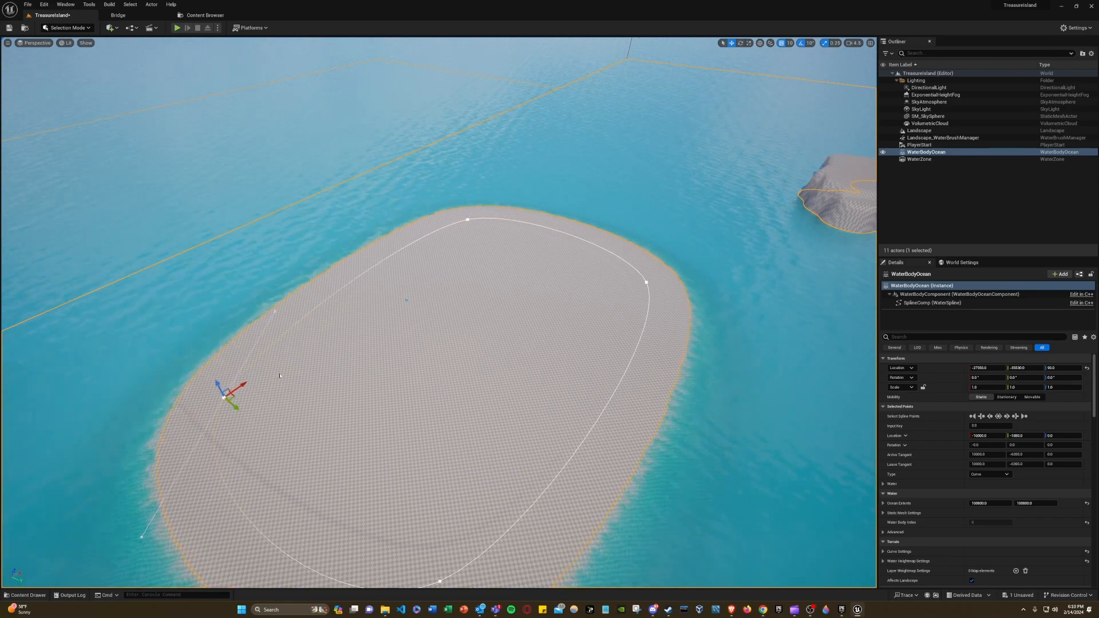
Switch to Landscape mode and use the Flatten tool to extend the sand island's flat ground as a strip towards the mountains.
right_click_drag(269, 381, 89, 169)
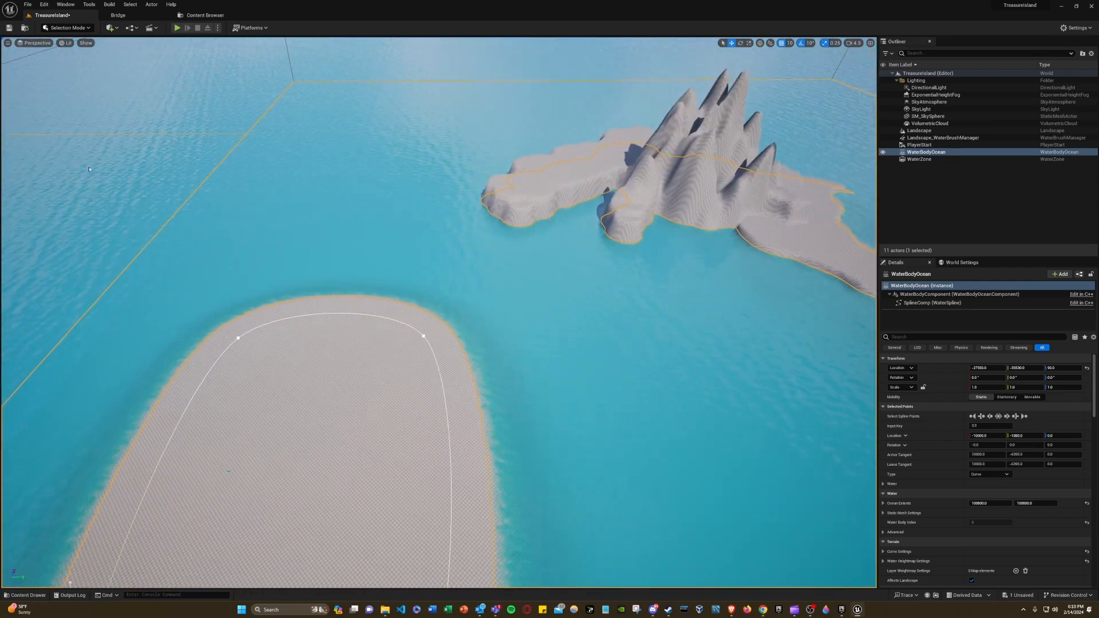
left_click(68, 28)
left_click(63, 48)
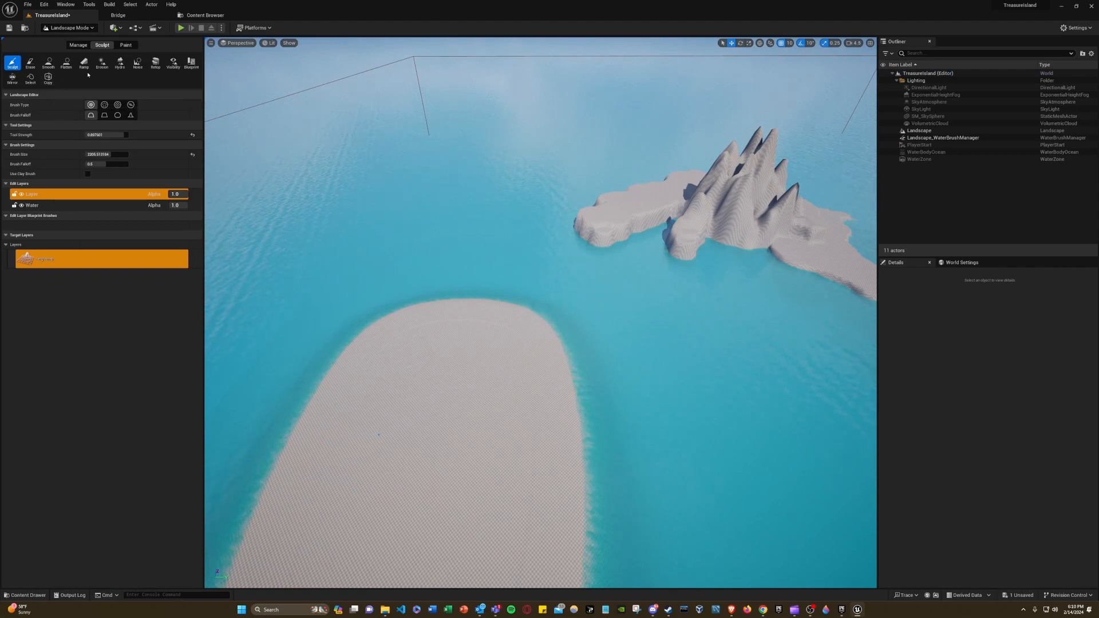
left_click(66, 64)
mouse_move(377, 321)
left_mouse_down()
mouse_move(491, 455)
mouse_move(537, 308)
mouse_move(716, 326)
mouse_move(820, 307)
mouse_move(837, 279)
mouse_move(773, 309)
mouse_move(675, 319)
mouse_move(708, 316)
mouse_move(515, 309)
mouse_move(616, 310)
mouse_move(584, 341)
mouse_move(586, 363)
mouse_move(621, 343)
mouse_move(579, 382)
mouse_move(564, 417)
mouse_move(503, 351)
mouse_move(417, 341)
left_mouse_up()
mouse_move(416, 341)
right_mouse_down()
mouse_move(504, 286)
mouse_move(469, 292)
mouse_move(550, 251)
mouse_move(504, 367)
mouse_move(426, 351)
right_mouse_up()
mouse_move(544, 415)
left_mouse_down()
mouse_move(553, 381)
mouse_move(585, 349)
mouse_move(651, 304)
mouse_move(692, 294)
mouse_move(658, 280)
mouse_move(727, 304)
mouse_move(481, 388)
mouse_move(278, 395)
mouse_move(261, 414)
left_mouse_up()
right_click_drag(260, 414, 209, 343)
right_click_drag(540, 313, 212, 337)
key("s")
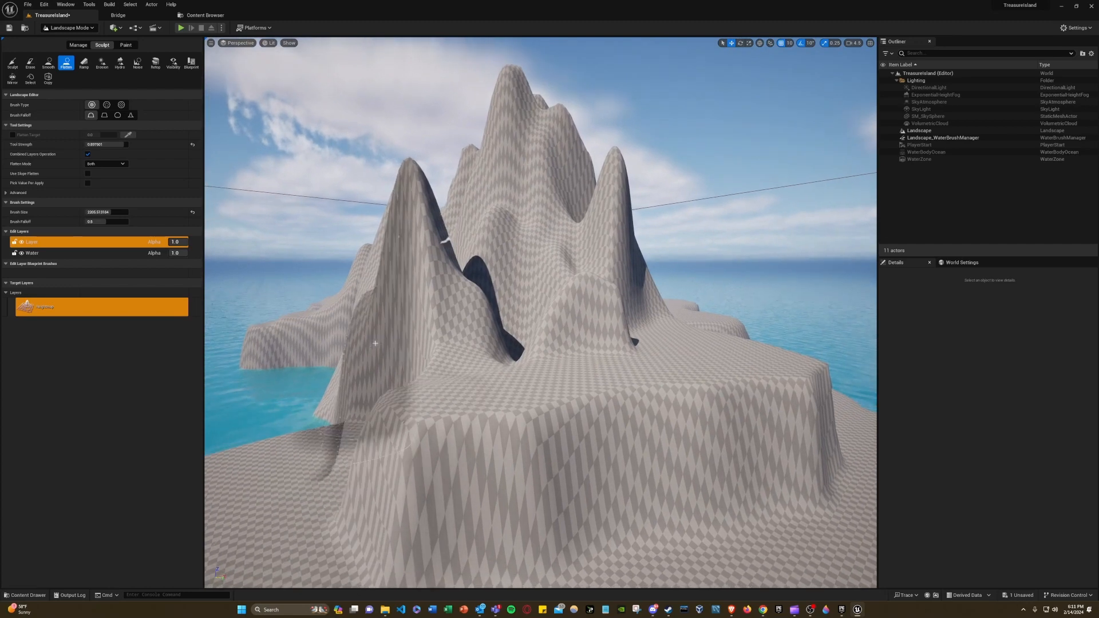
right_click_drag(375, 344, 353, 333)
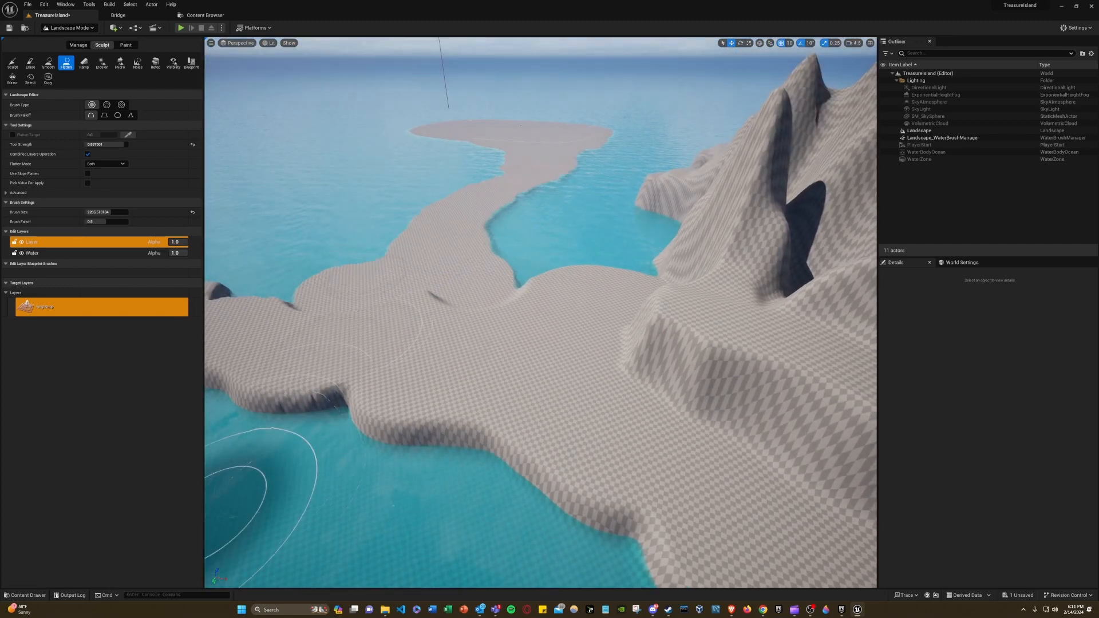
Open the M_MasterBeach material from the MyContent folder.
left_click(24, 596)
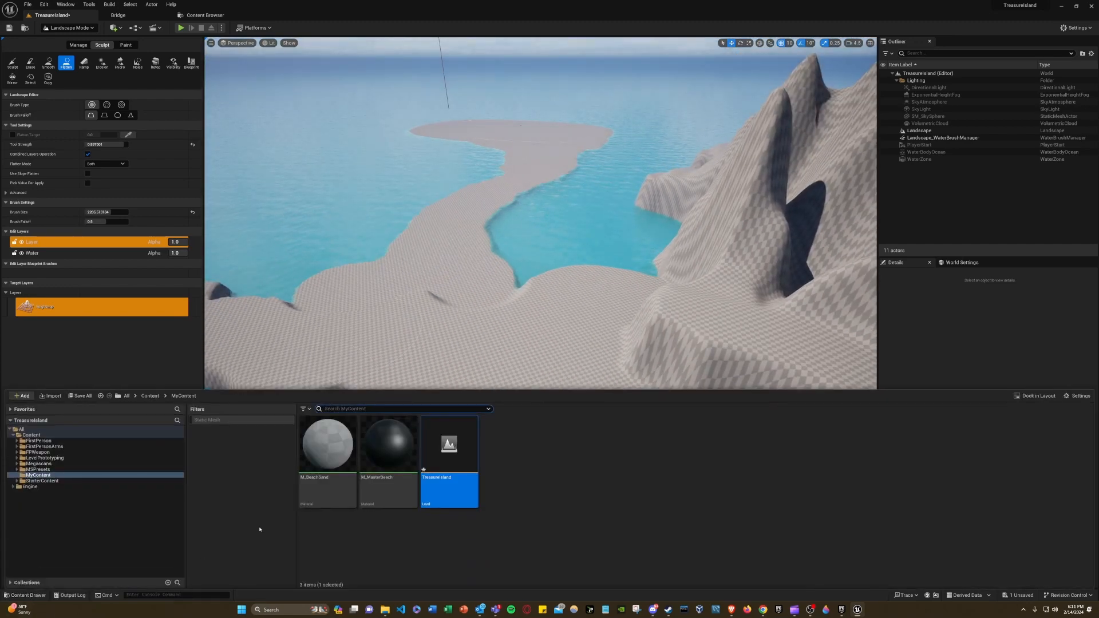
left_click(44, 475)
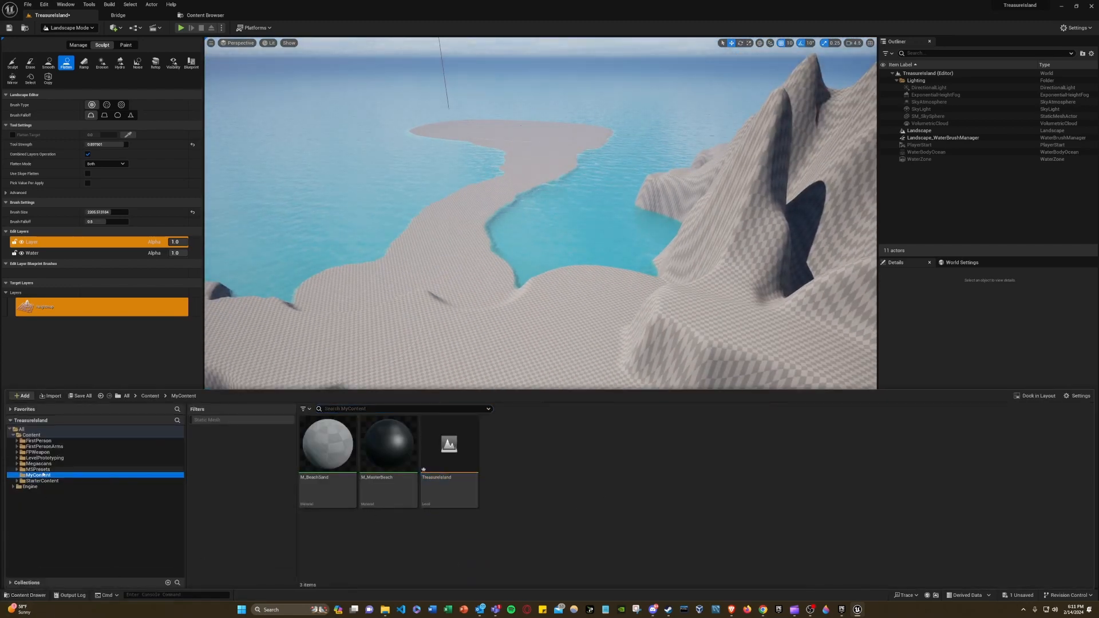
double_click(399, 490)
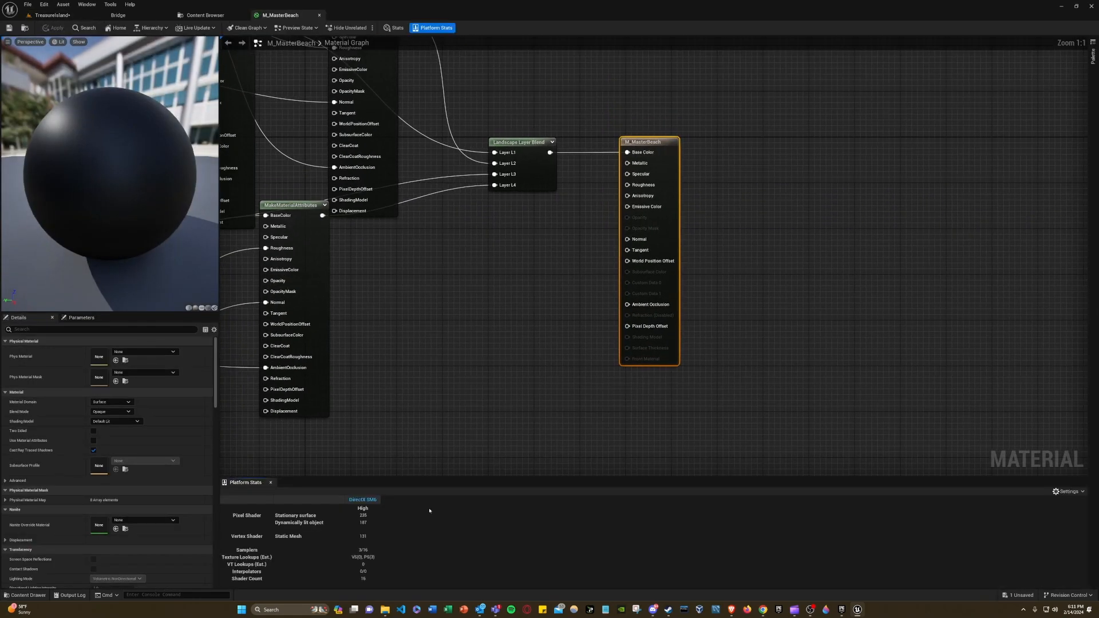
Examine the M_MasterBeach graph from the Landscape Layer Blend back to the texture samples and texture coordinate nodes.
right_click_drag(610, 432, 865, 396)
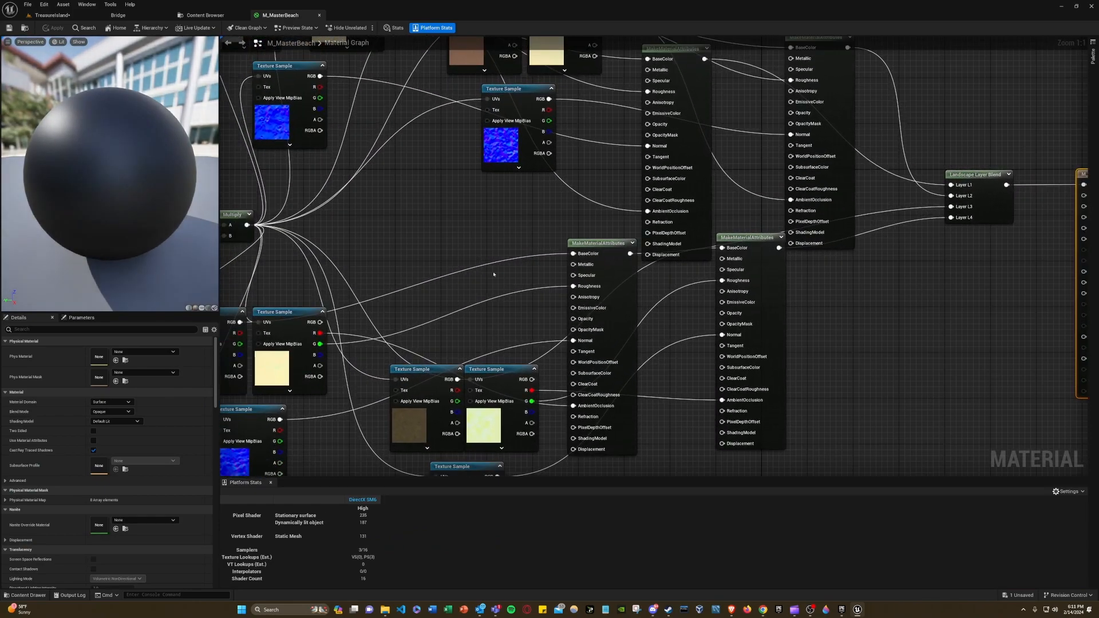
right_click_drag(494, 276, 638, 302)
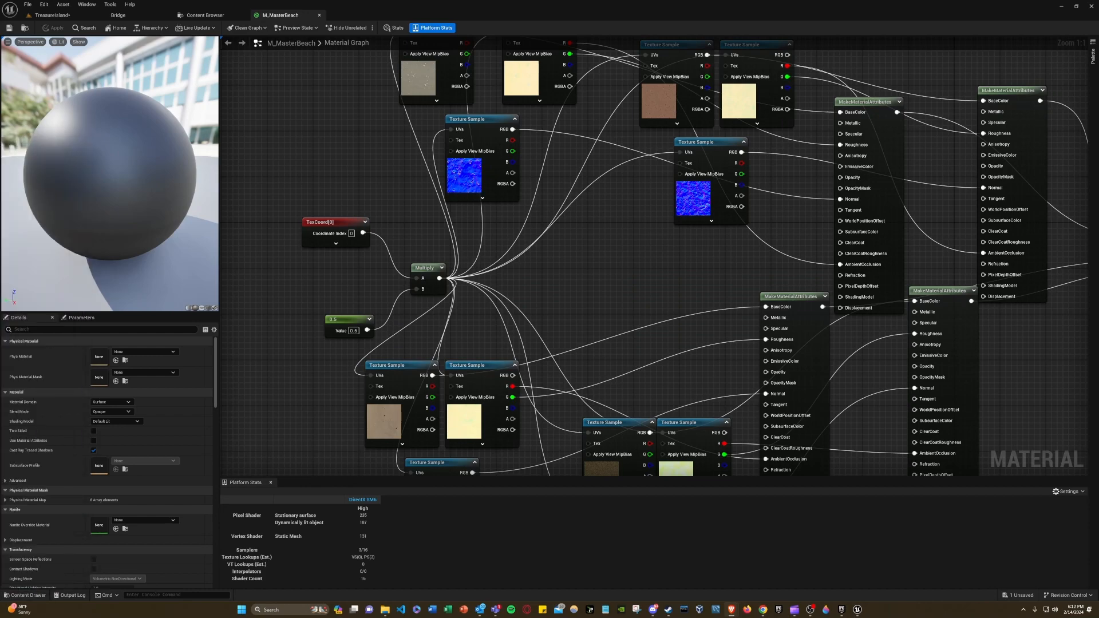
right_click_drag(629, 274, 630, 335)
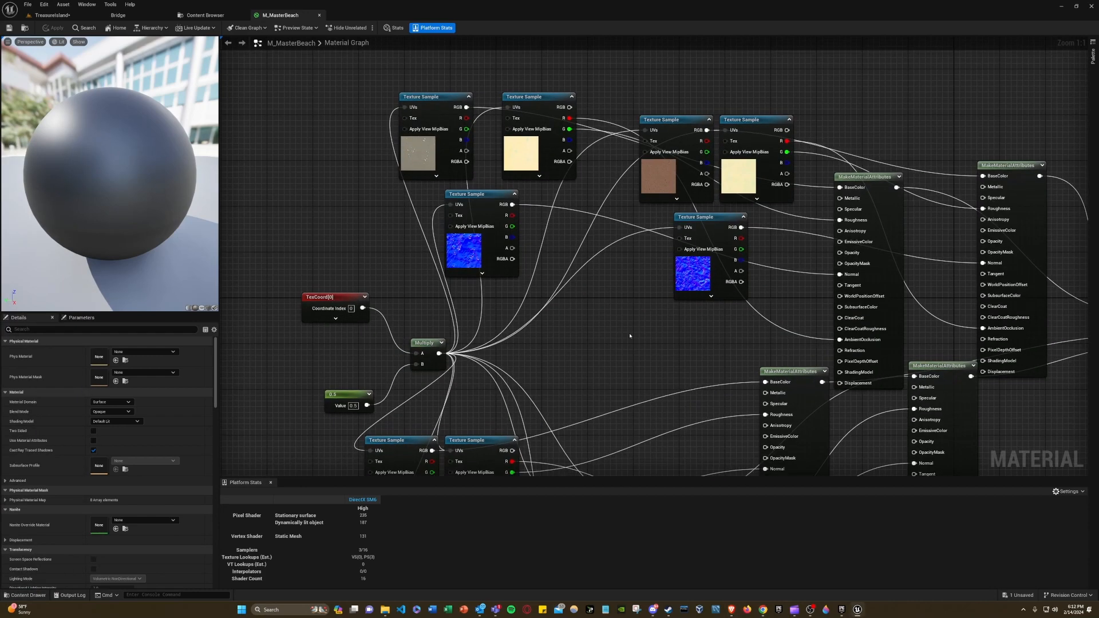
right_click_drag(546, 248, 211, 263)
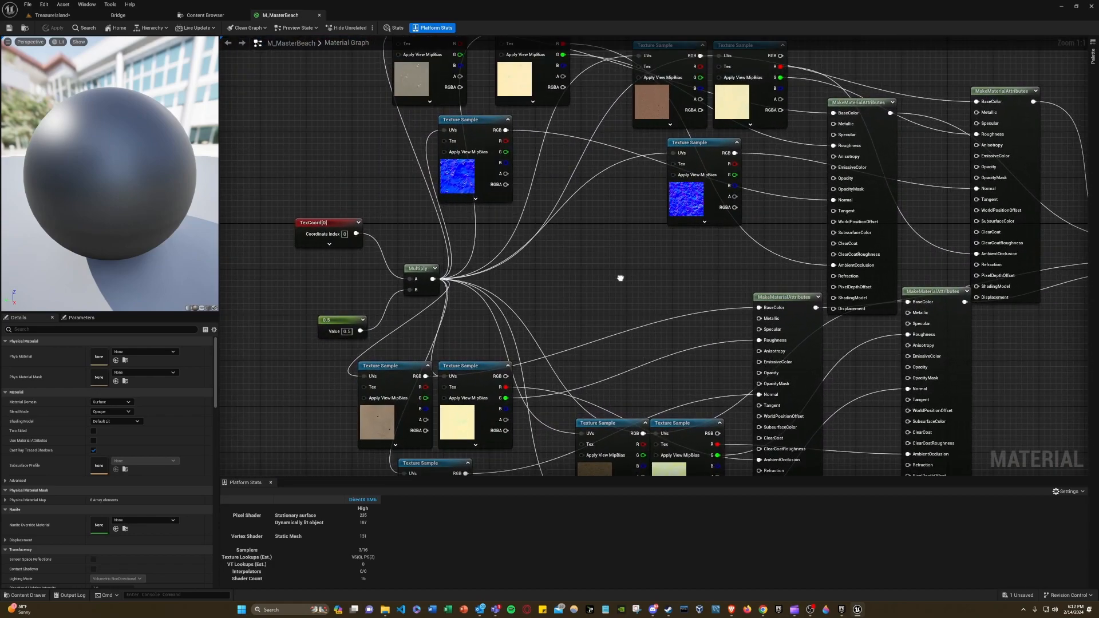
right_click_drag(612, 286, 534, 253)
mouse_move(555, 292)
right_mouse_down()
mouse_move(553, 359)
mouse_move(635, 308)
mouse_move(542, 303)
right_mouse_up()
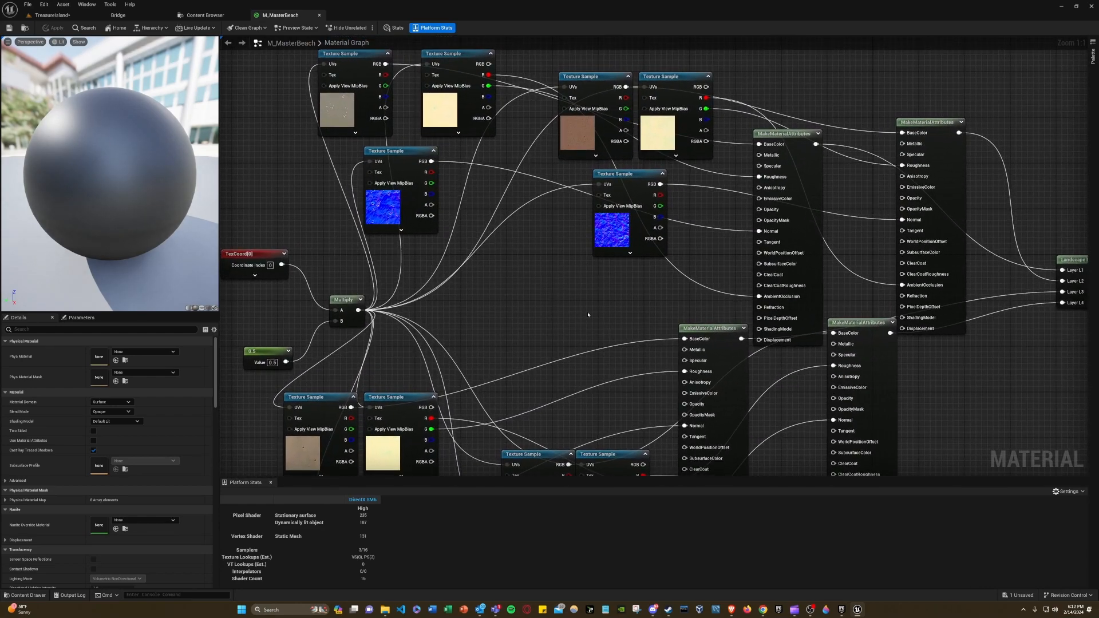
Move the 0.5 constant and the Multiply node closer to the TexCoord node to tidy the tiling setup.
right_click_drag(588, 314, 634, 234)
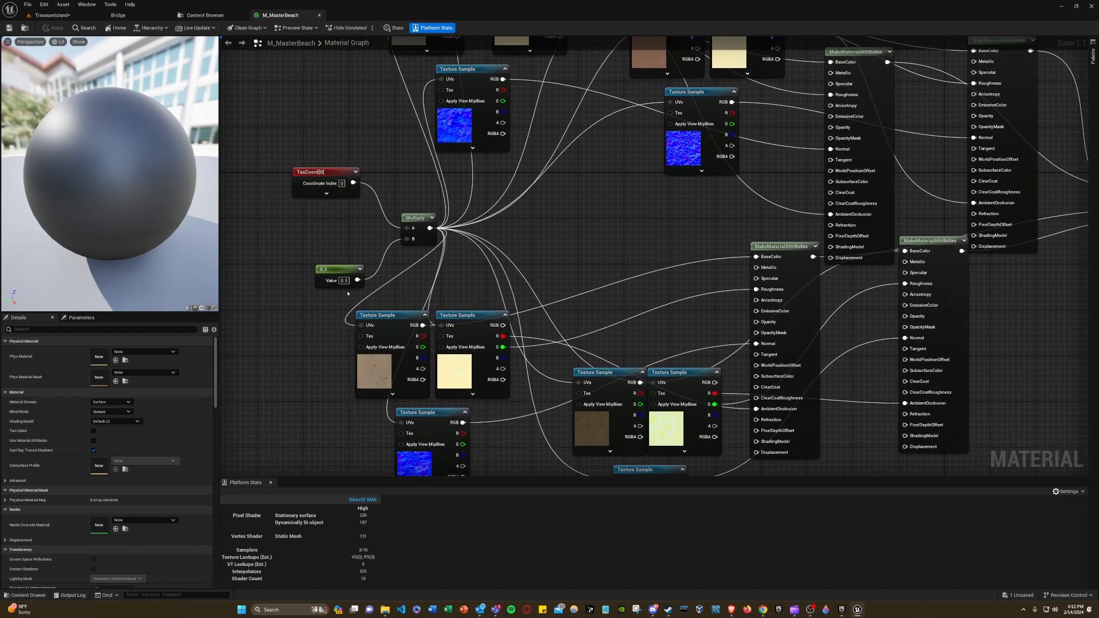
left_click_drag(340, 274, 407, 238)
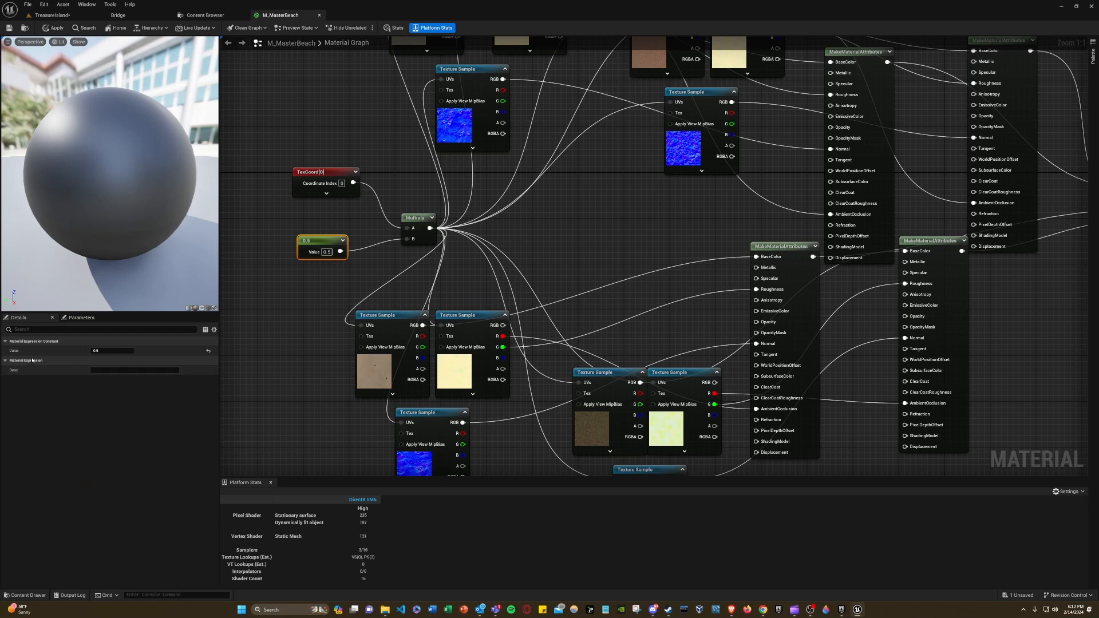
left_click_drag(421, 218, 404, 207)
Examine how the four groups of texture samples are wired into the MakeMaterialAttributes nodes and the Landscape Layer Blend.
right_click_drag(541, 201, 520, 314)
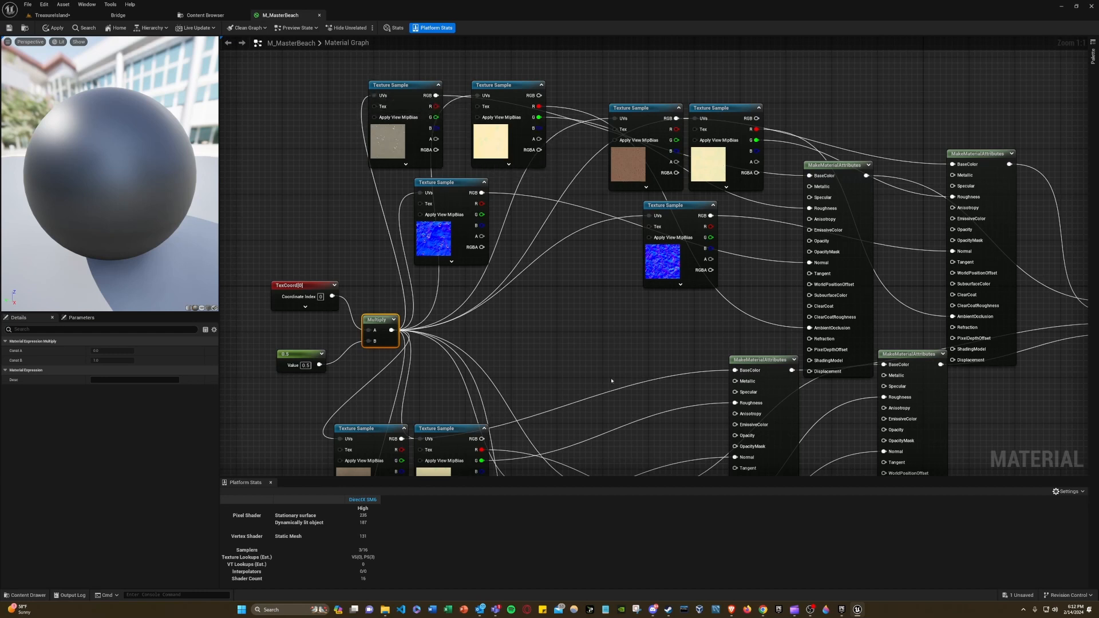
right_click_drag(611, 381, 608, 281)
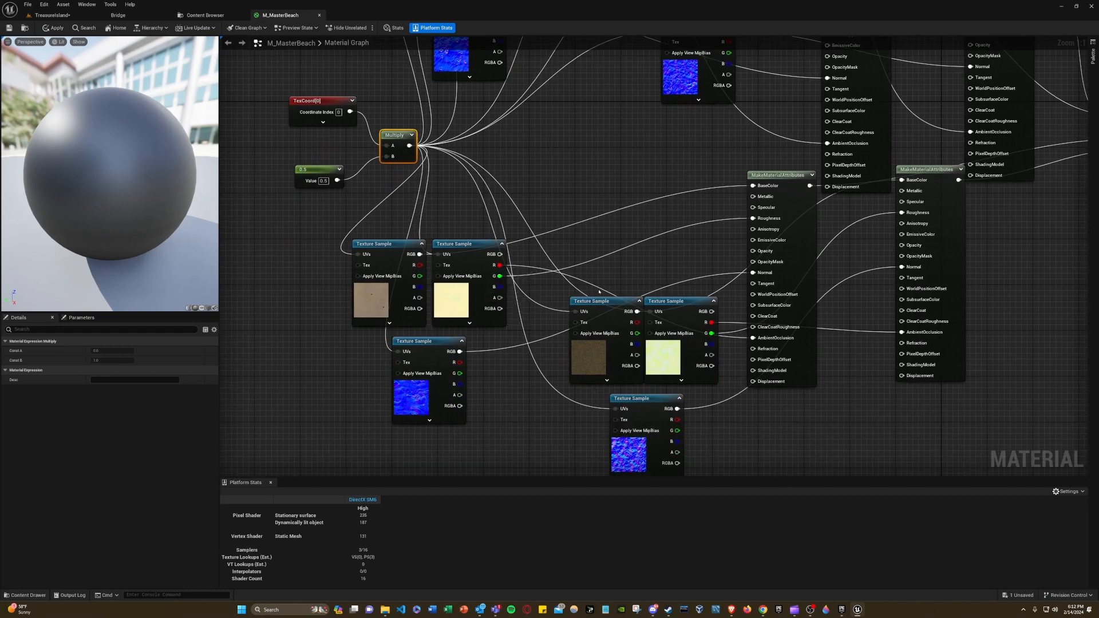
right_click_drag(583, 174, 641, 385)
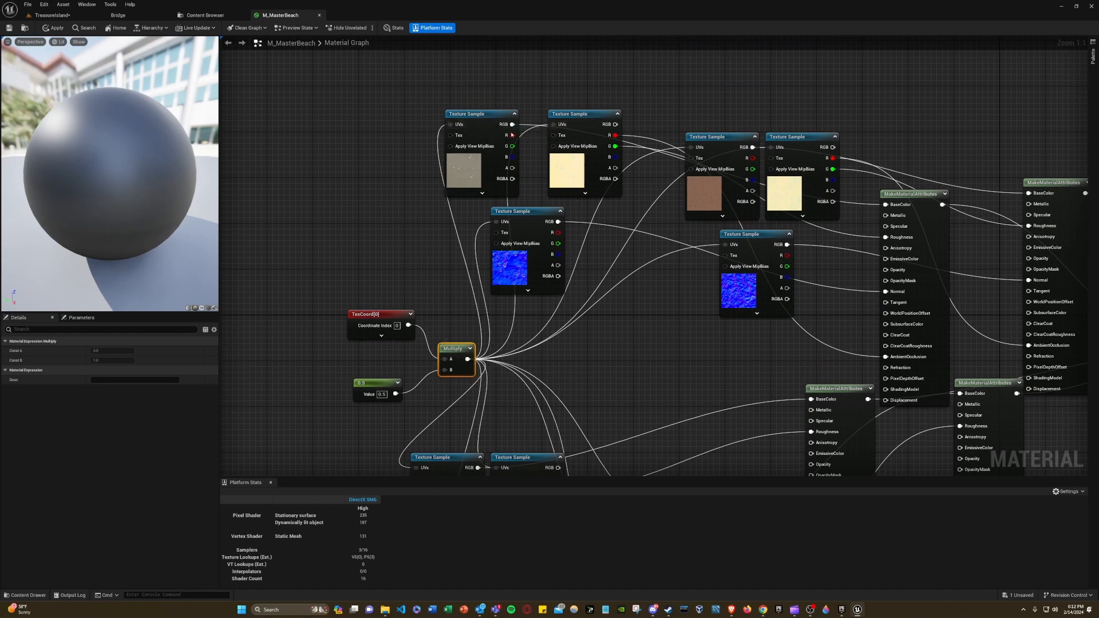
right_click_drag(709, 352, 702, 375)
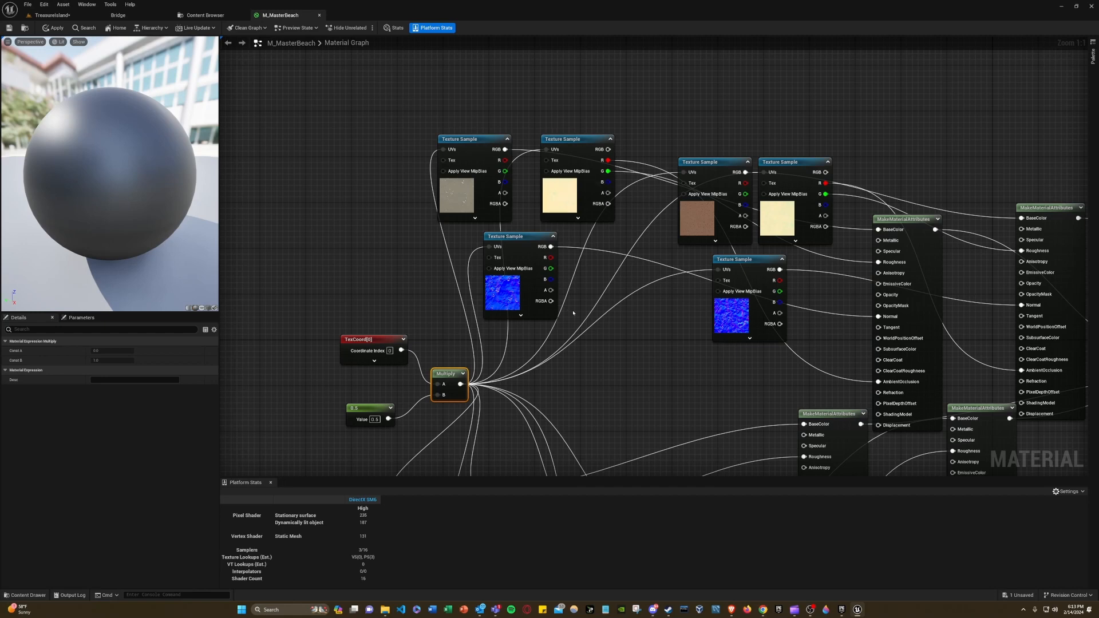
right_click_drag(647, 348, 590, 314)
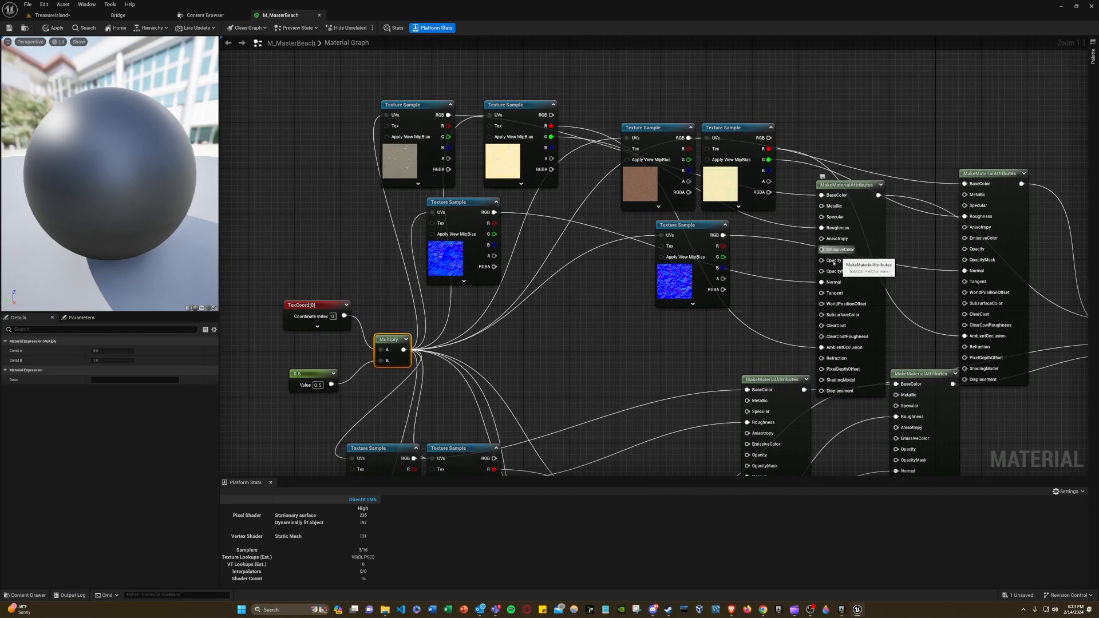
right_click_drag(802, 260, 720, 281)
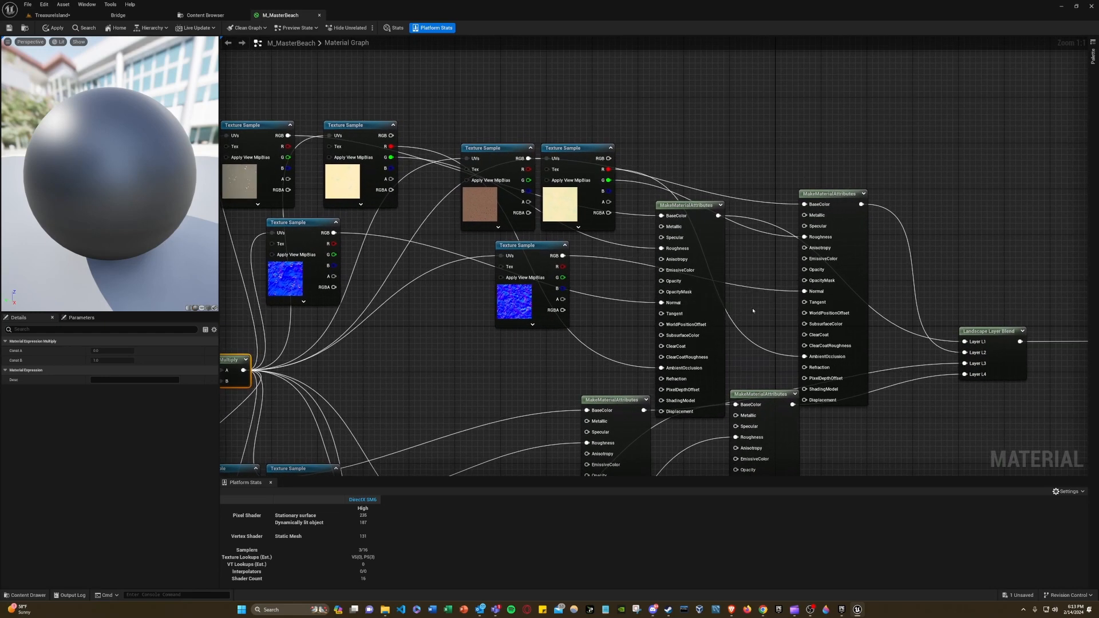
right_click_drag(737, 343, 727, 236)
right_click_drag(735, 96, 699, 185)
Search the node list for "make" to locate MakeMaterialAttributes, and close the list without adding a node.
right_click(699, 170)
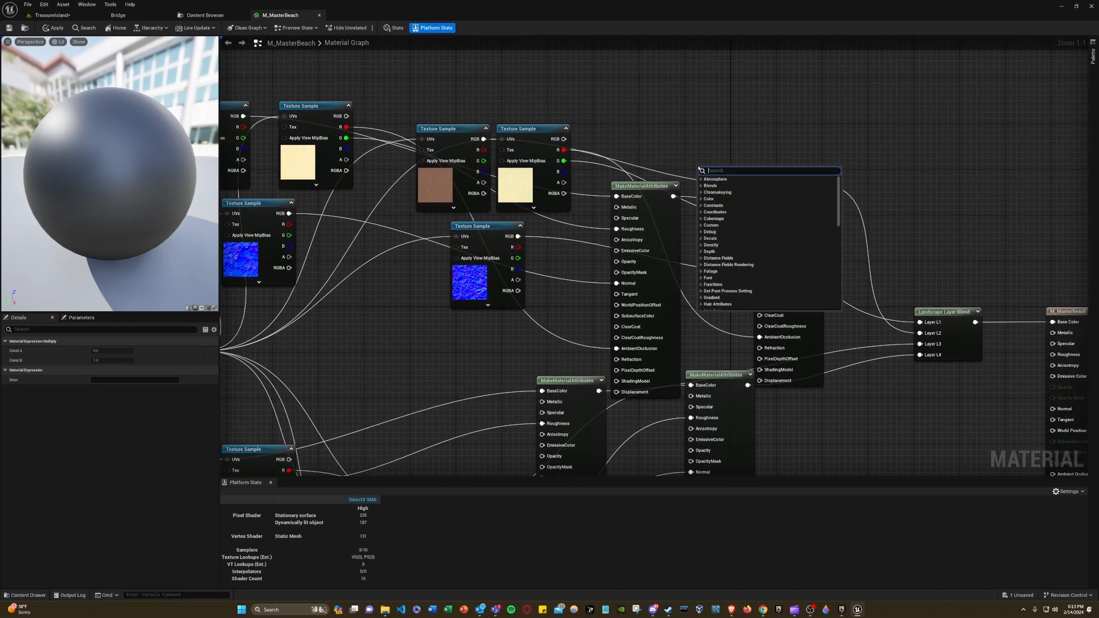
type("make")
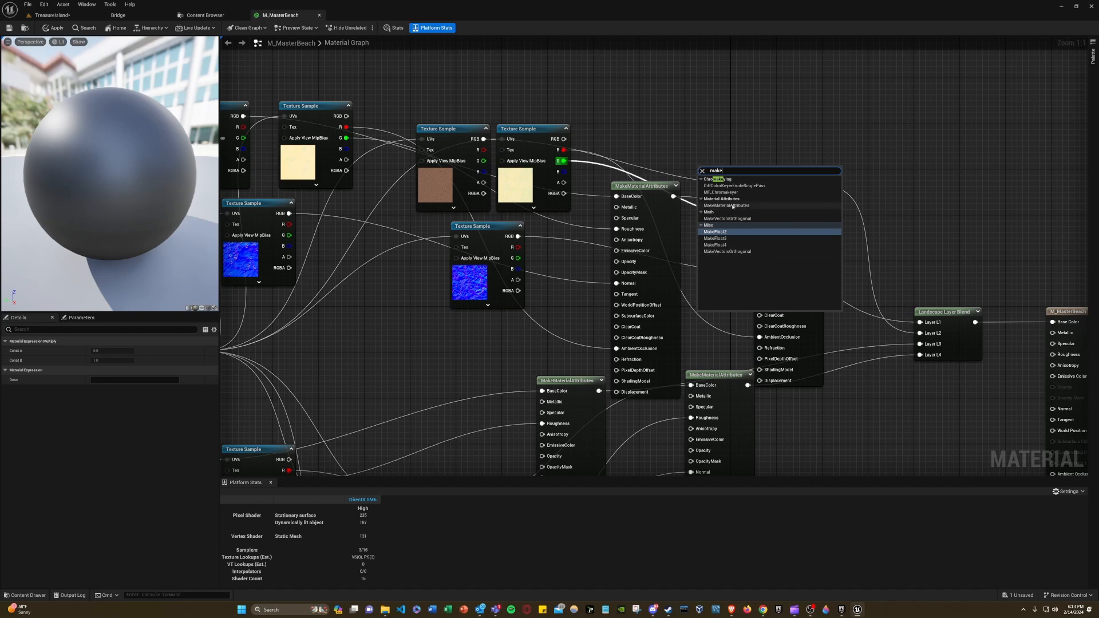
left_click(657, 118)
Trace the Multiply node's connections to the texture samples and follow the graph through to the material output.
right_click_drag(656, 141, 934, 78)
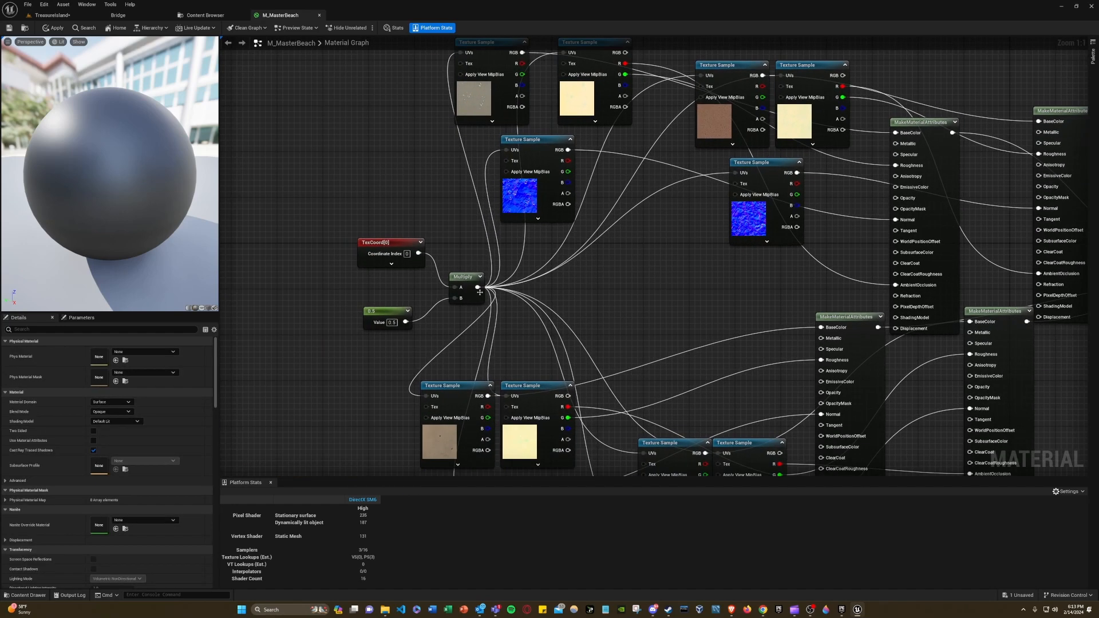
right_click_drag(470, 301, 560, 245)
right_click_drag(736, 246, 538, 265)
right_click(538, 265)
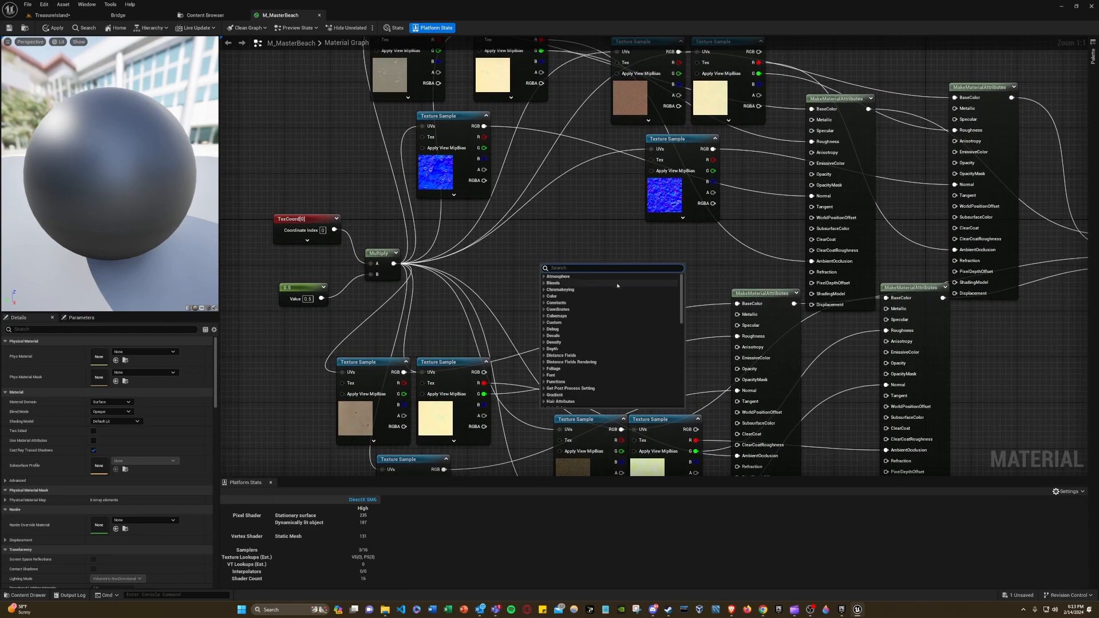
right_click_drag(600, 221, 877, 123)
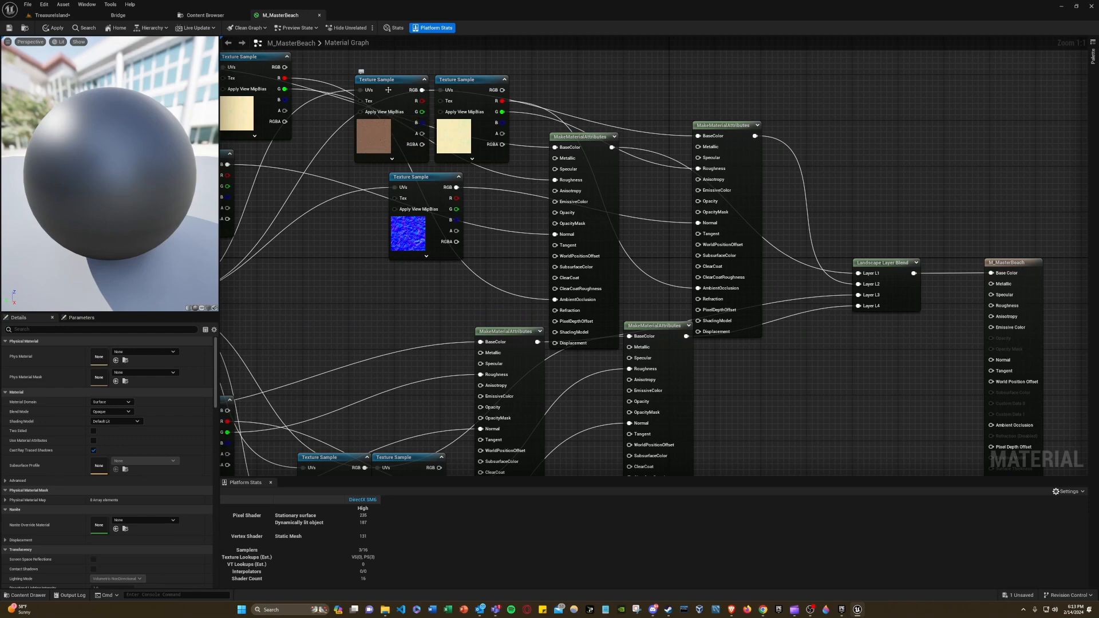
right_click_drag(493, 210, 676, 154)
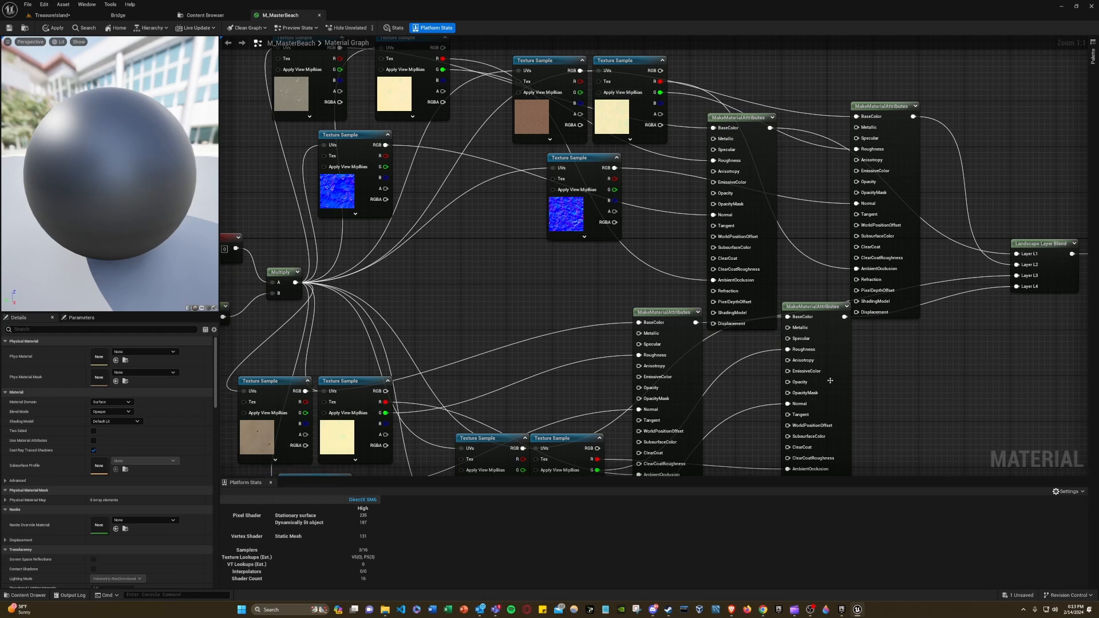
Move the pebble sand's three texture samples and their MakeMaterialAttributes node above the neighbouring brown sand group.
right_click_drag(828, 380, 794, 511)
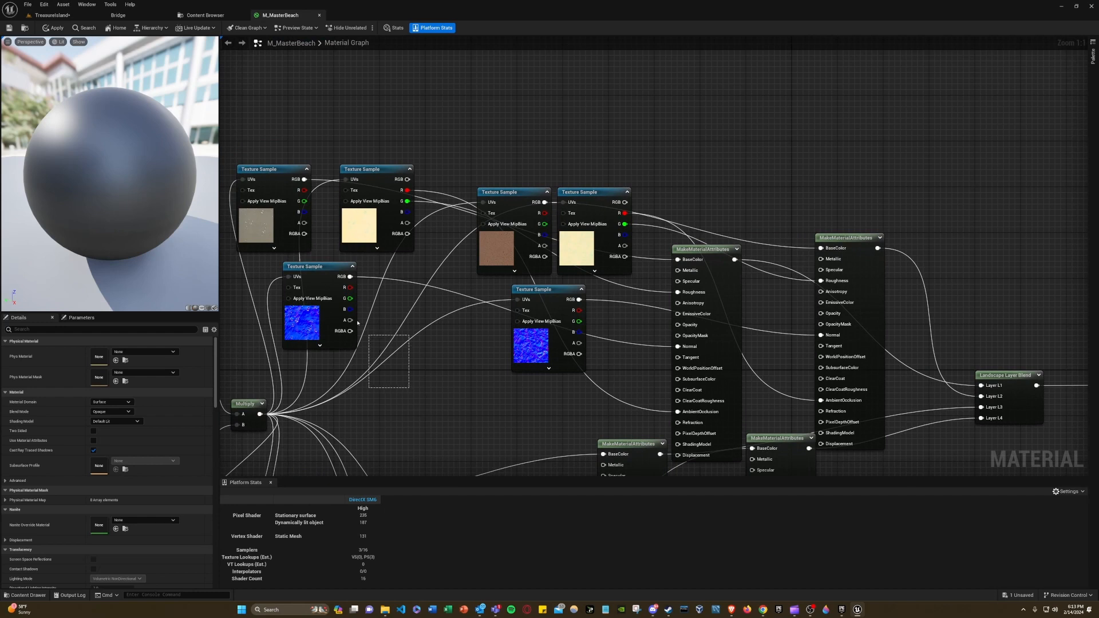
left_click_drag(357, 323, 293, 246)
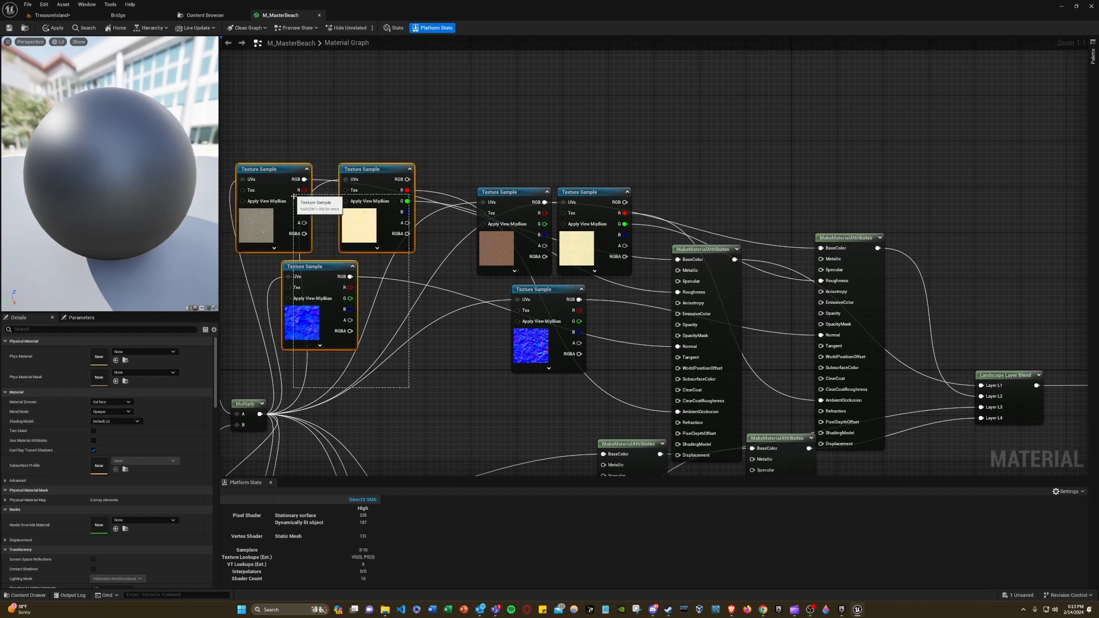
left_click(292, 247)
left_click_drag(417, 354, 294, 57)
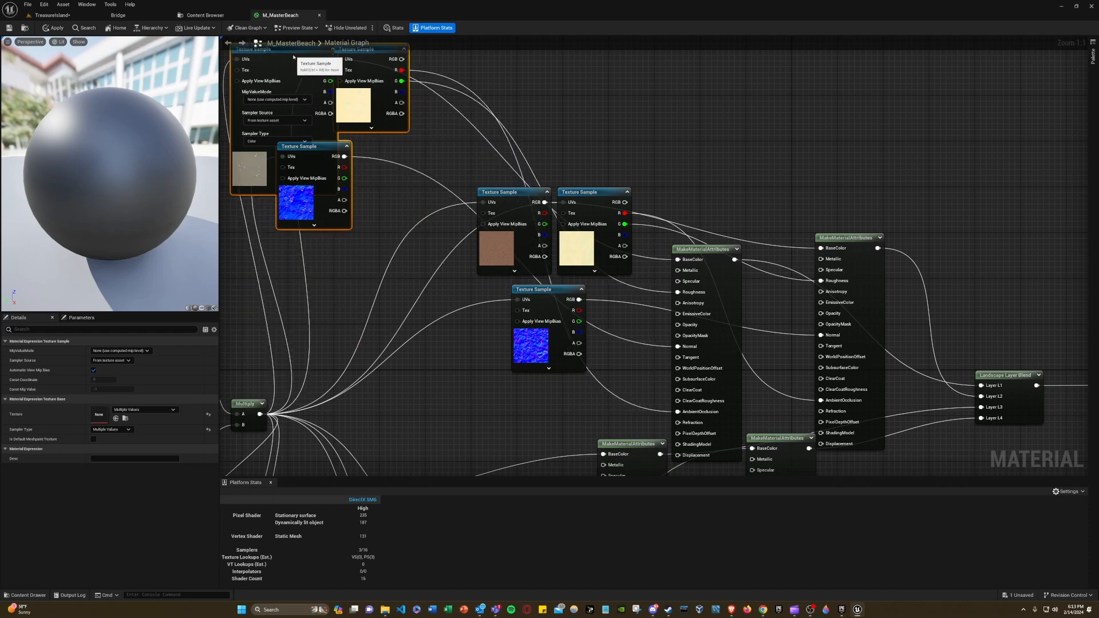
left_click_drag(722, 248, 760, 53)
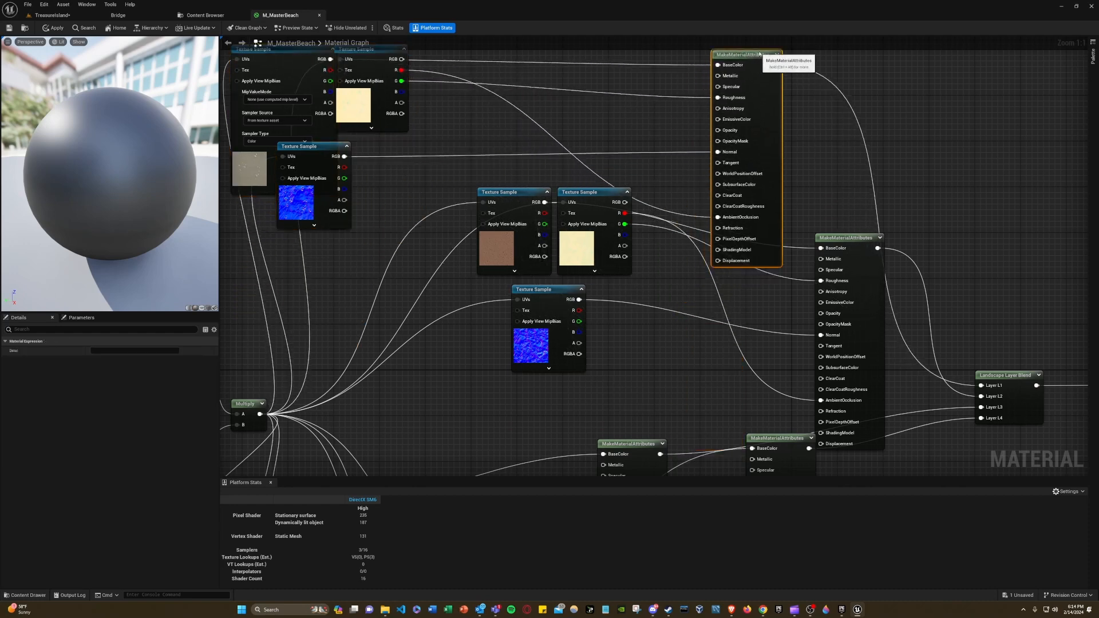
Spread the pebble sand's colour, mask and normal texture samples apart so they no longer overlap, and collapse the colour sample's extra options.
right_click_drag(550, 110, 593, 196)
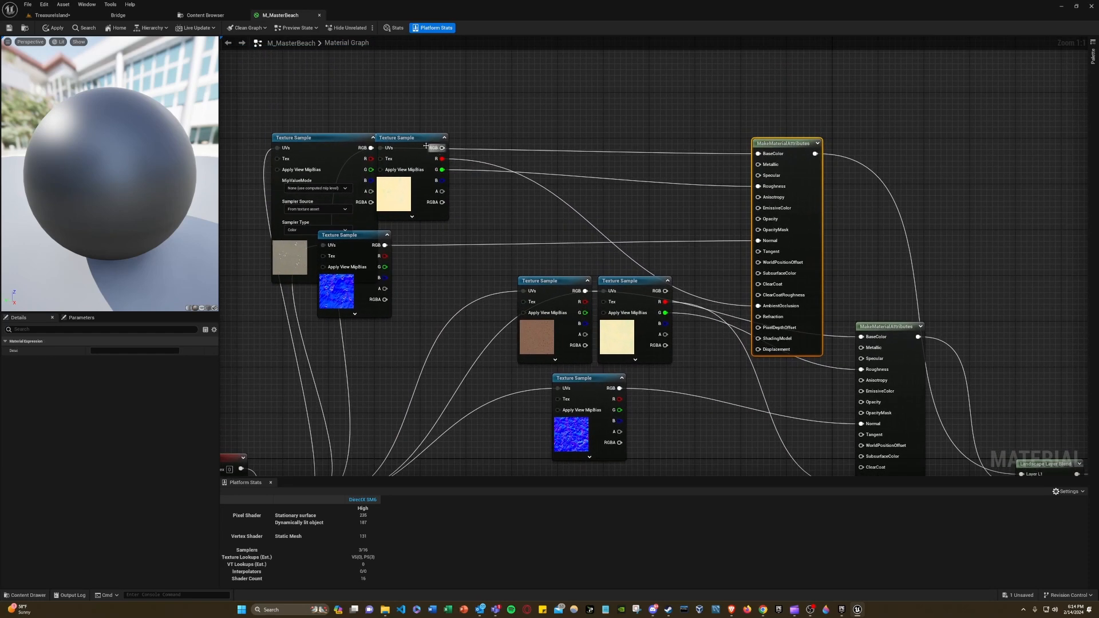
left_click_drag(426, 146, 499, 78)
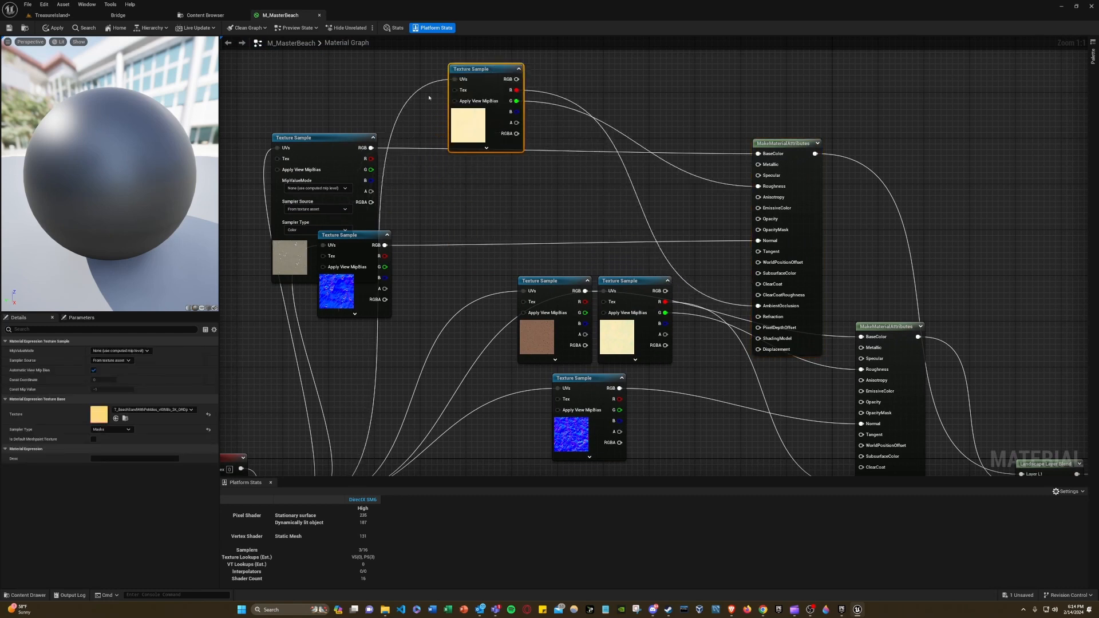
left_click_drag(333, 141, 304, 78)
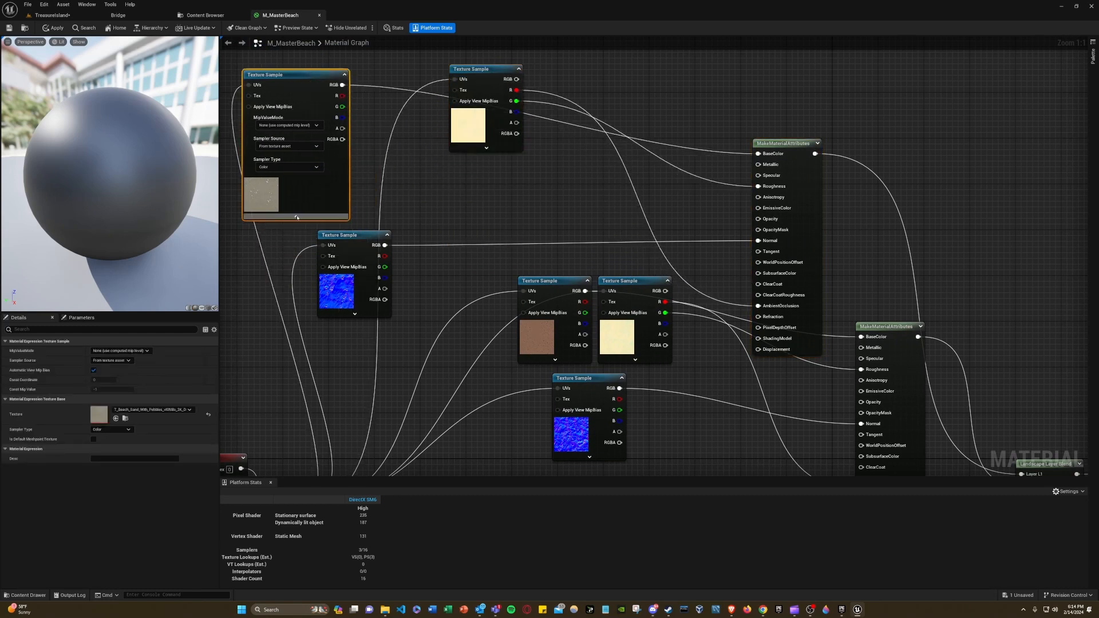
left_click_drag(351, 239, 356, 193)
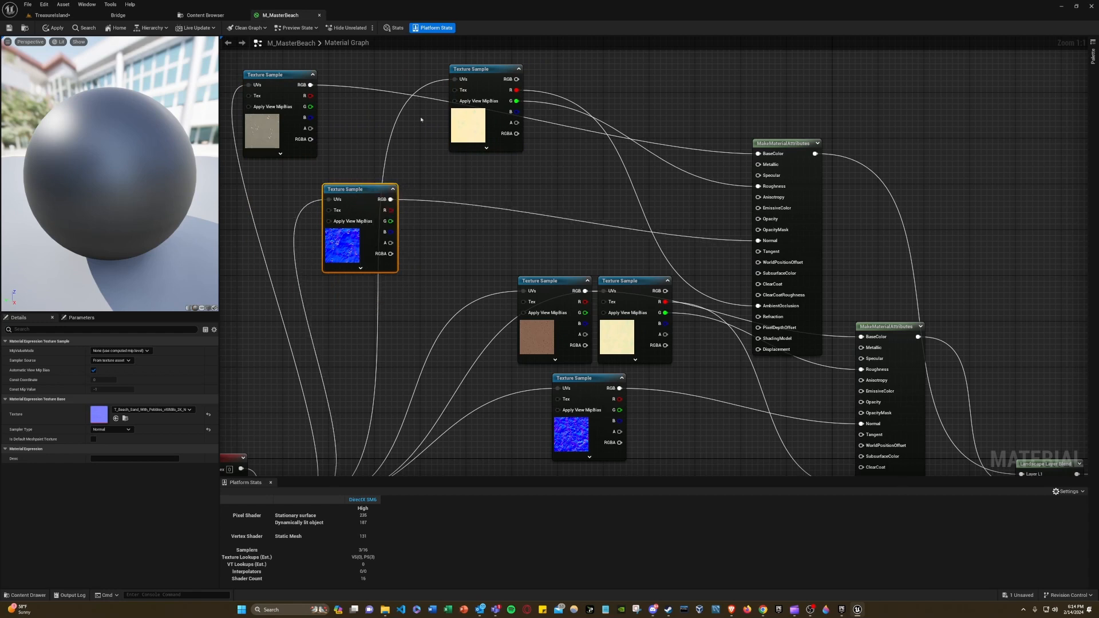
Browse the Bridge home page and open the details of the Nordic Forest Tree Bark Spruce surface.
left_click(127, 17)
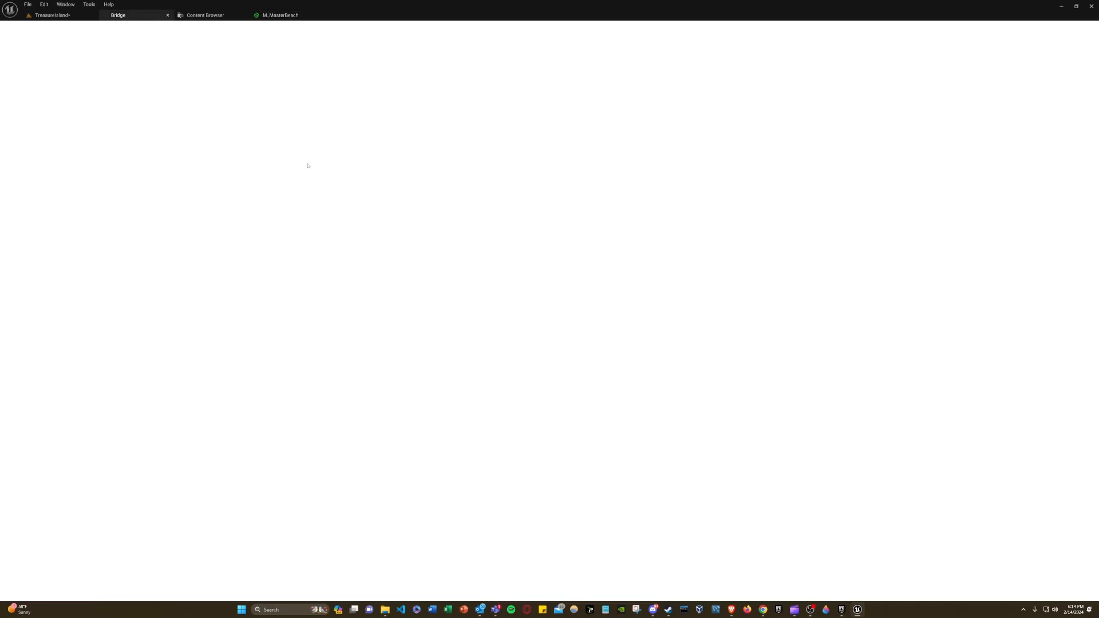
scroll(493, 332, "down", 5)
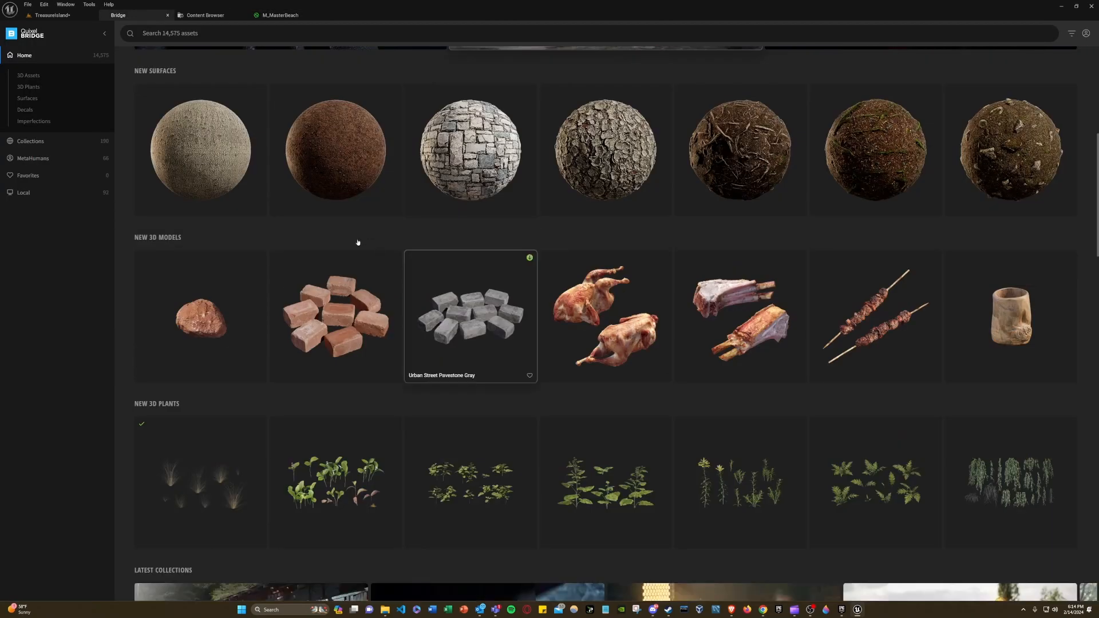
scroll(396, 318, "up", 2)
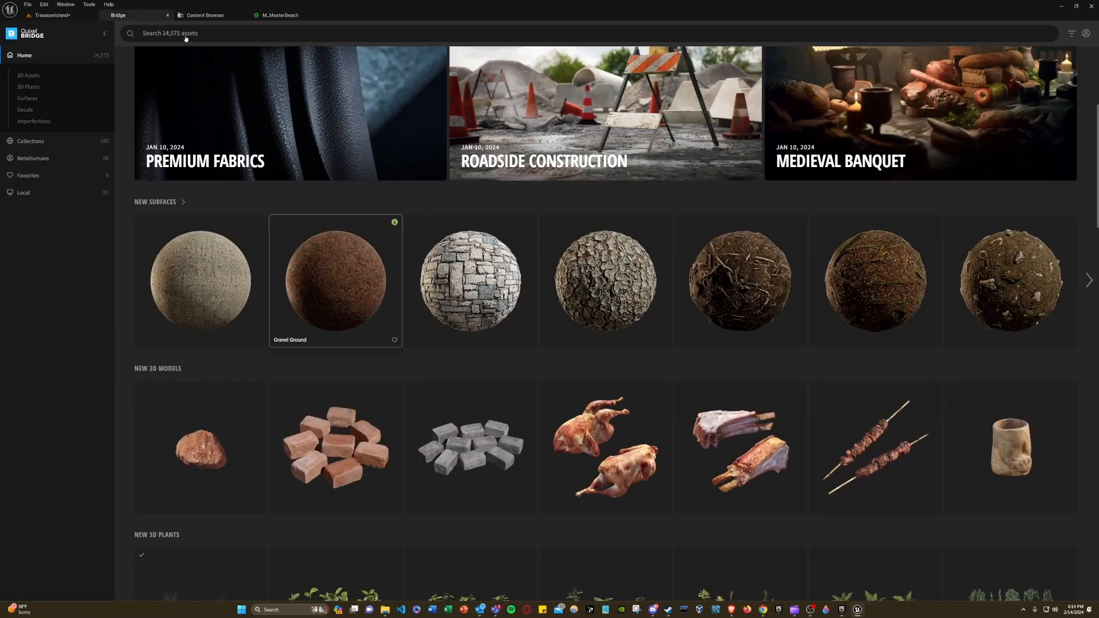
scroll(262, 364, "up", 2)
scroll(261, 364, "up", 2)
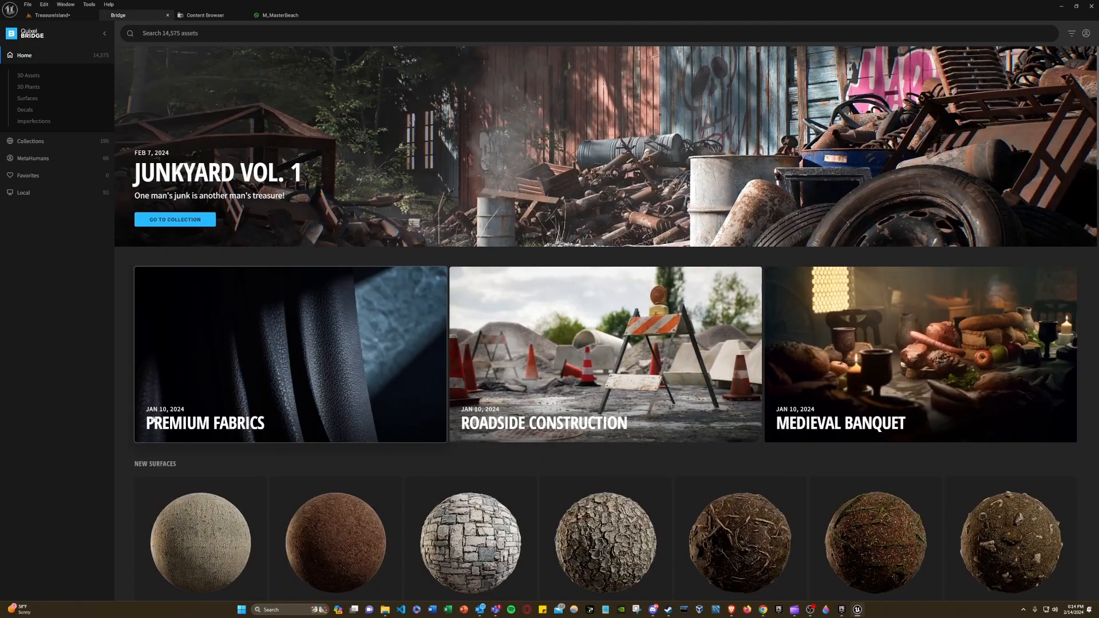
left_click(200, 531)
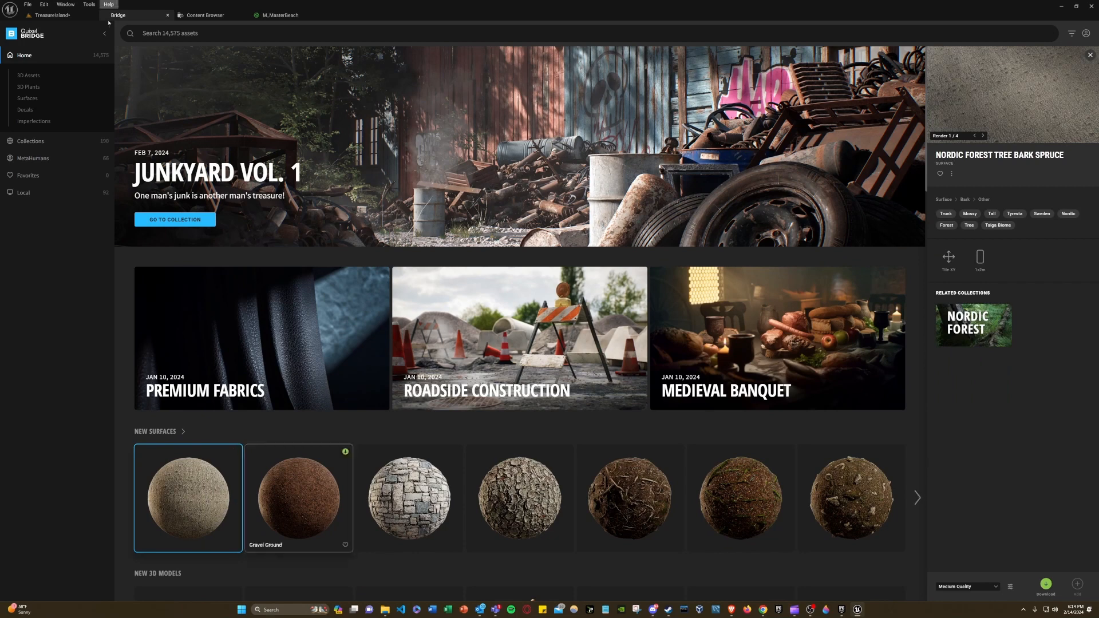
Return to the TreasureIsland level and open the Beach_Sand_With_Pebbles folder under Megascans, Surfaces to show its textures.
left_click(51, 14)
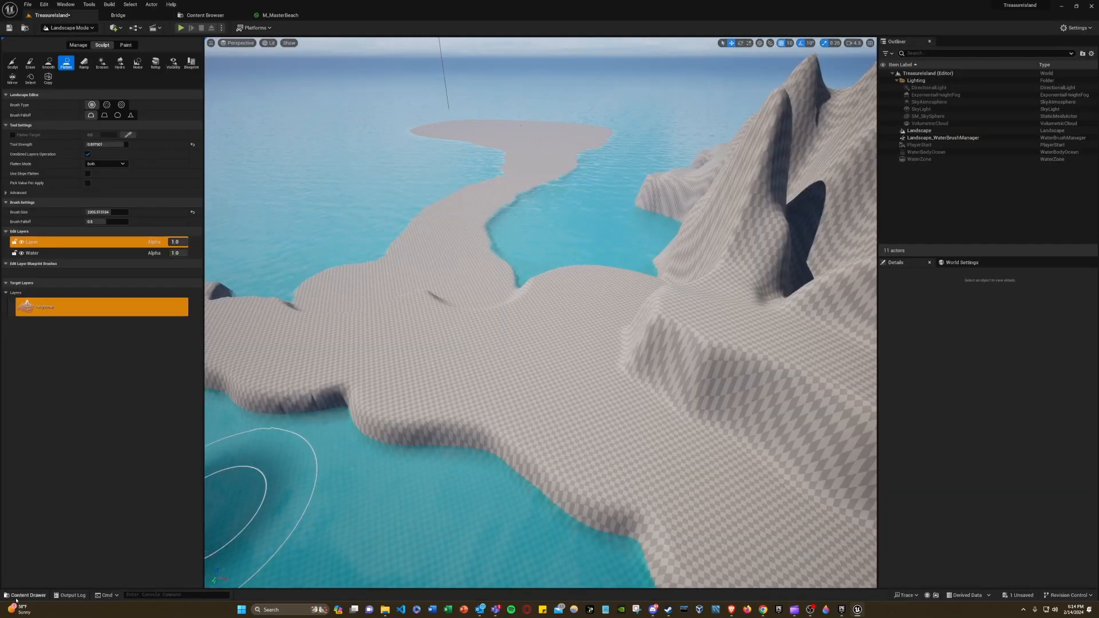
left_click(18, 597)
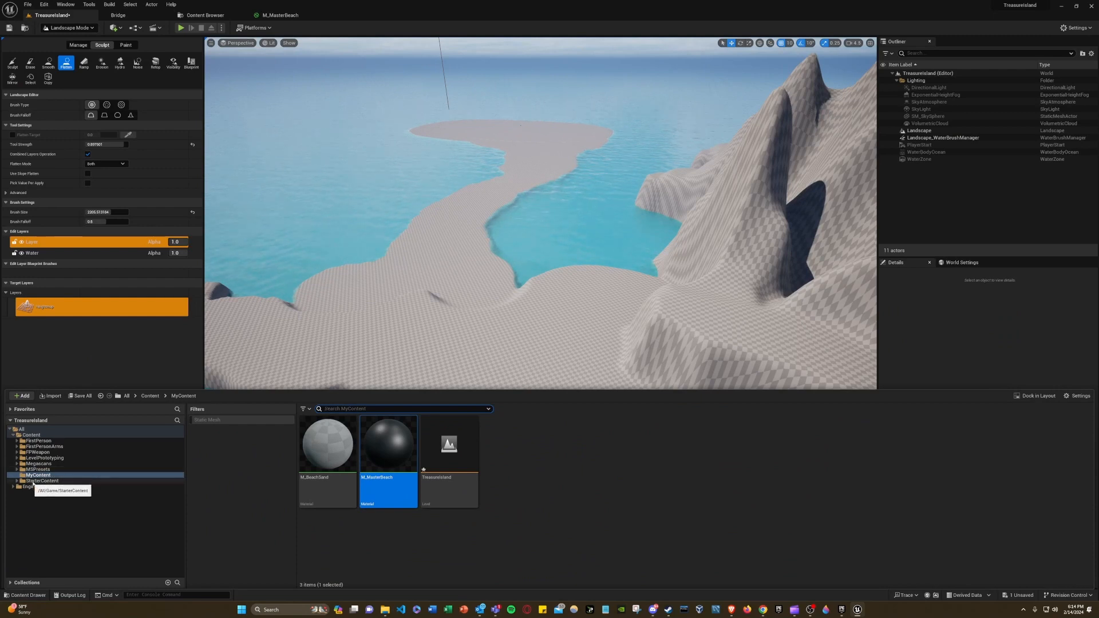
double_click(39, 464)
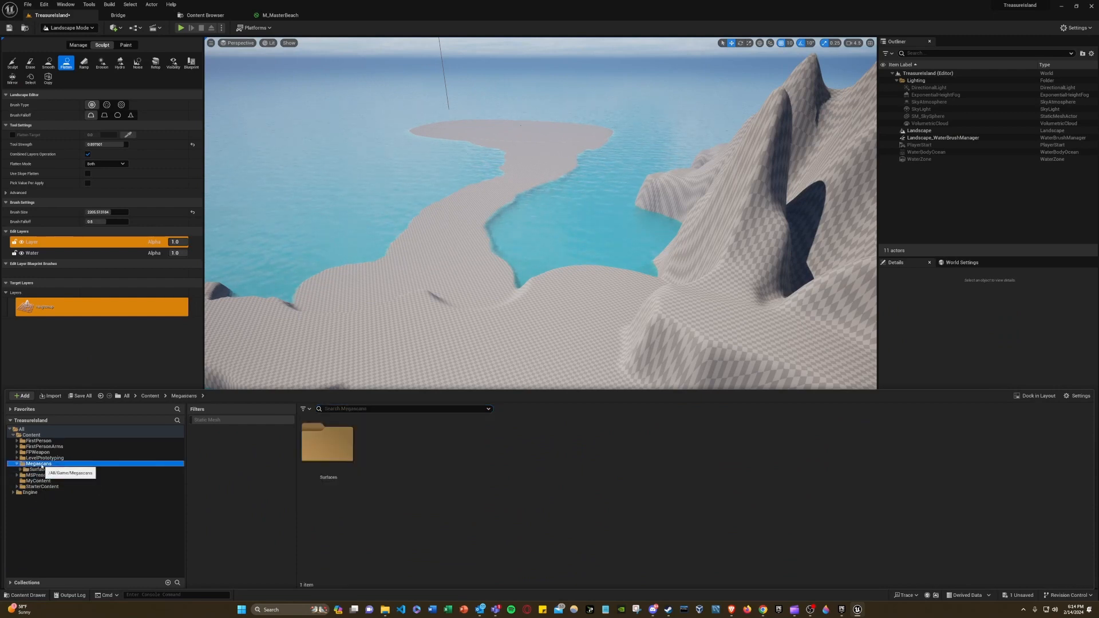
left_click(41, 470)
double_click(40, 469)
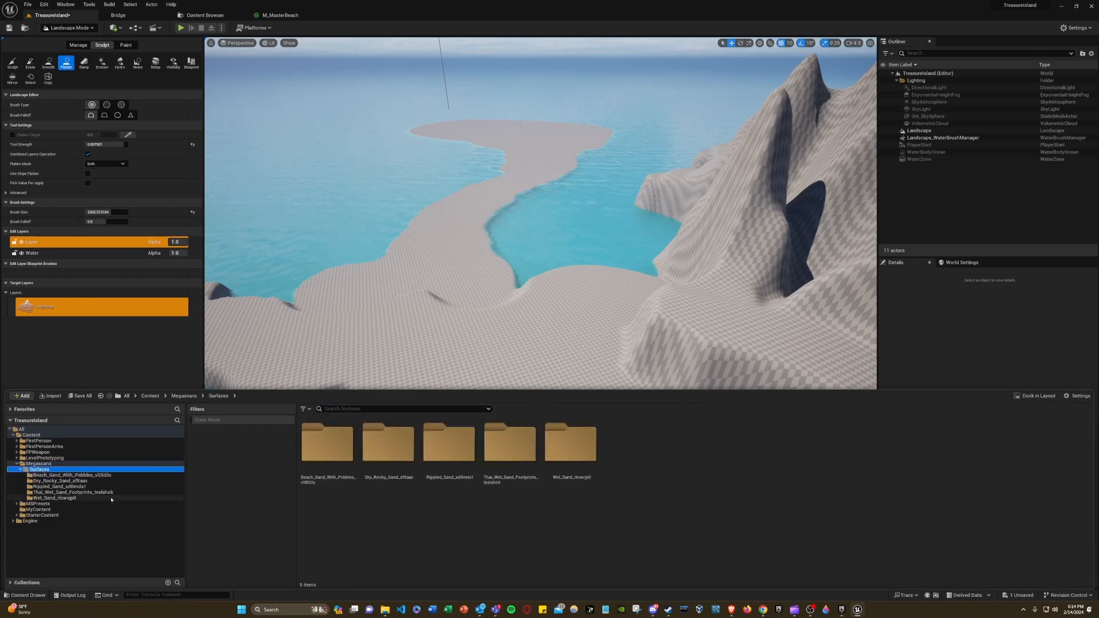
left_click(72, 476)
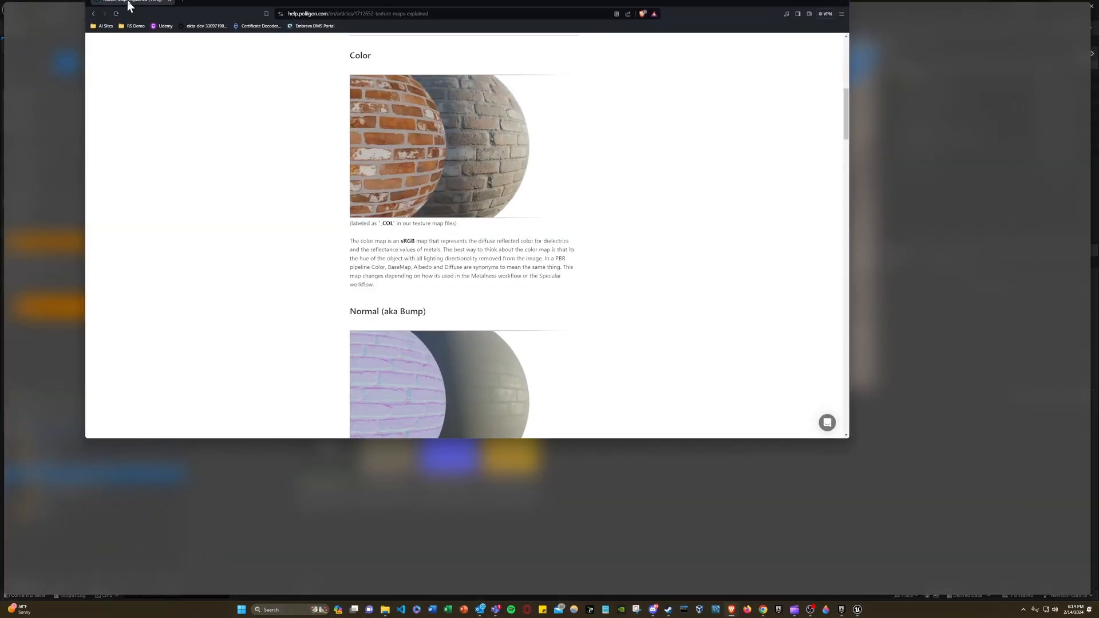
Skim the introduction and the first map types in Poliigon's Texture Maps Explained article in the browser, and return to Unreal.
scroll(179, 330, "up", 6)
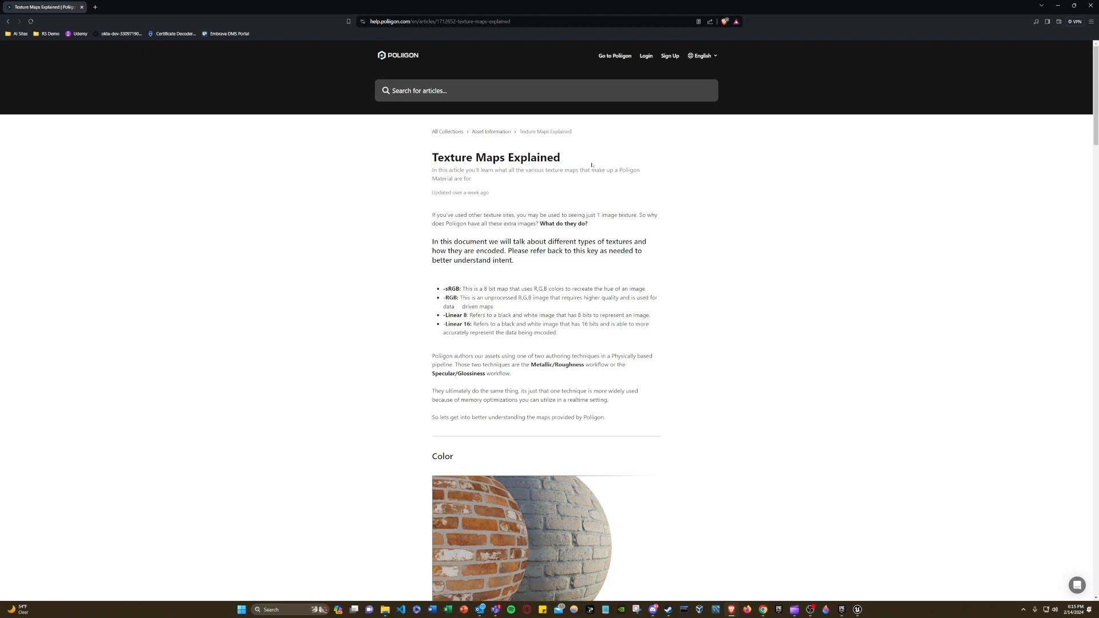
scroll(681, 219, "down", 2)
scroll(687, 219, "up", 2)
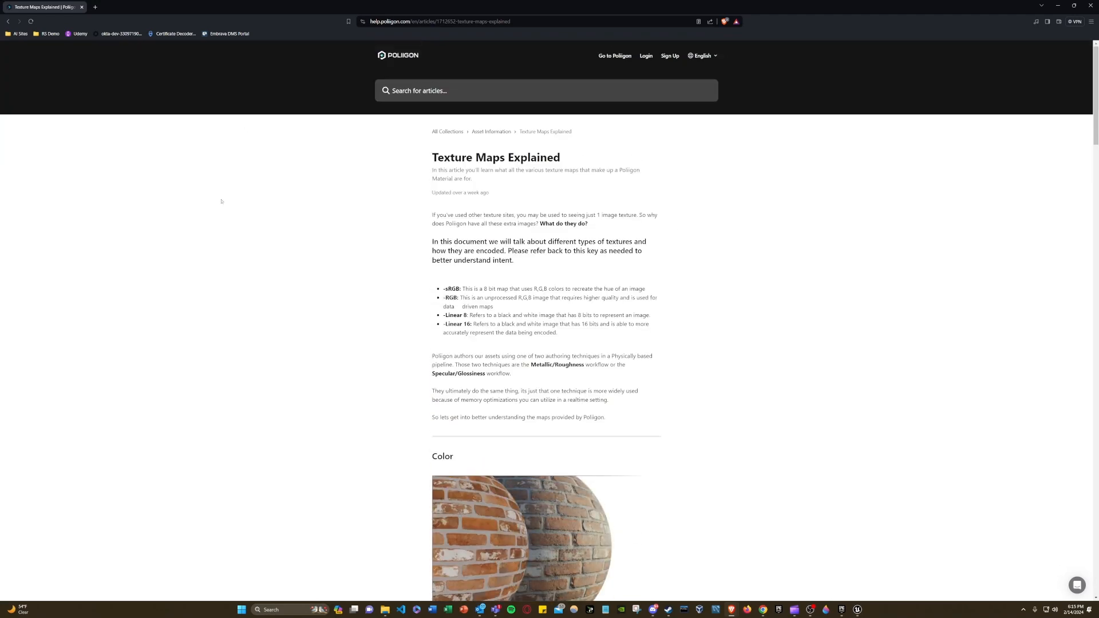
scroll(624, 230, "down", 10)
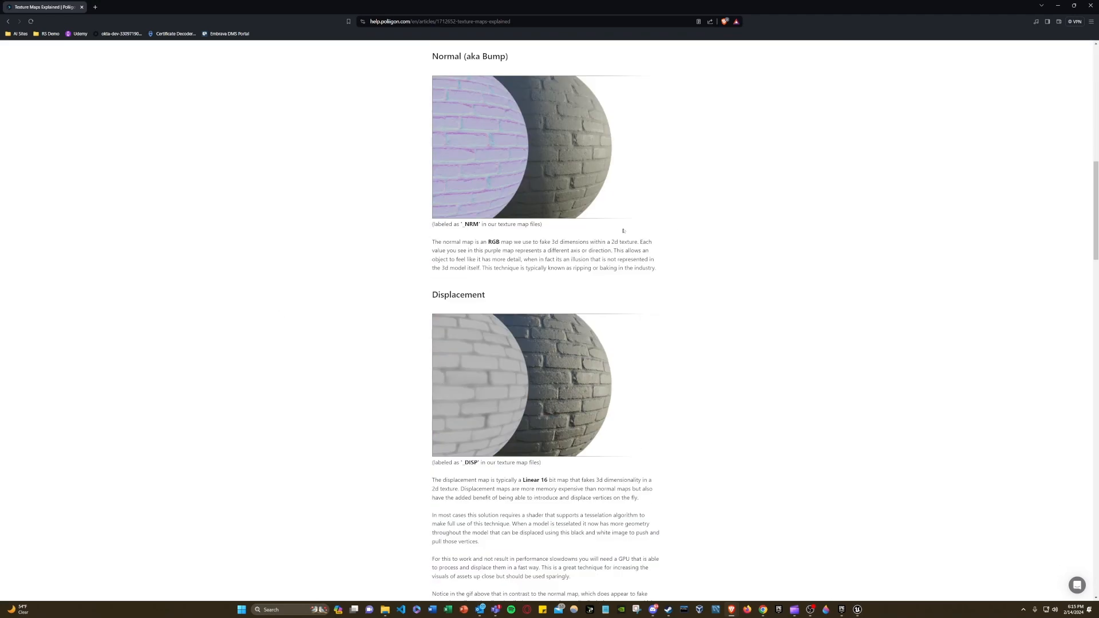
scroll(623, 230, "up", 5)
left_click_drag(565, 7, 0, 197)
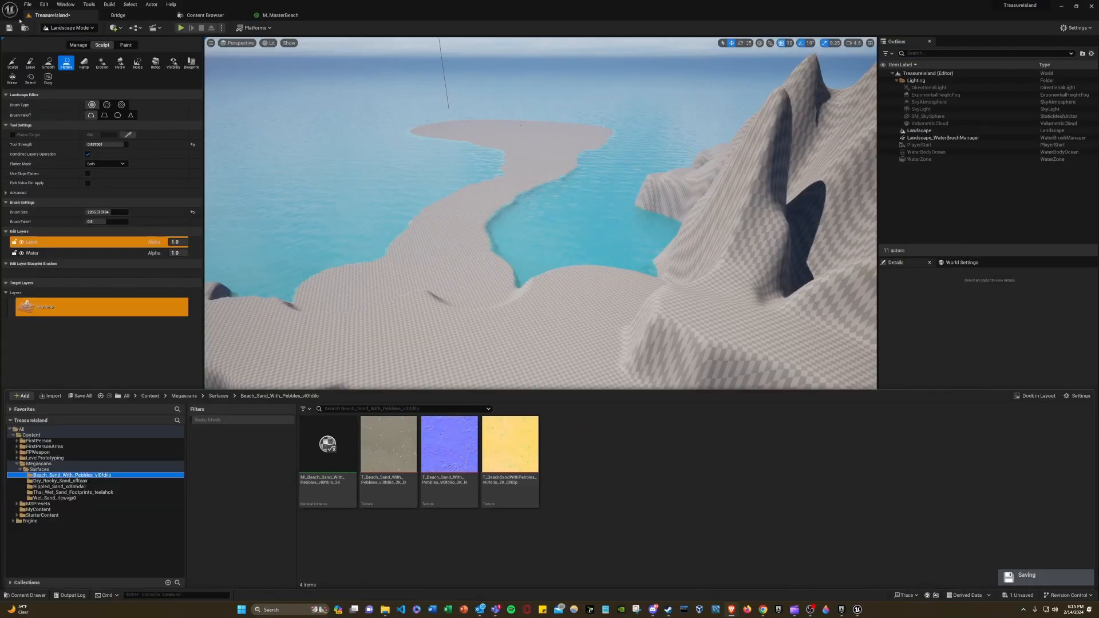
Bring the M_MasterBeach graph back up and compare its texture samples with the article's Color and Normal map sections.
left_click(118, 15)
left_click(281, 15)
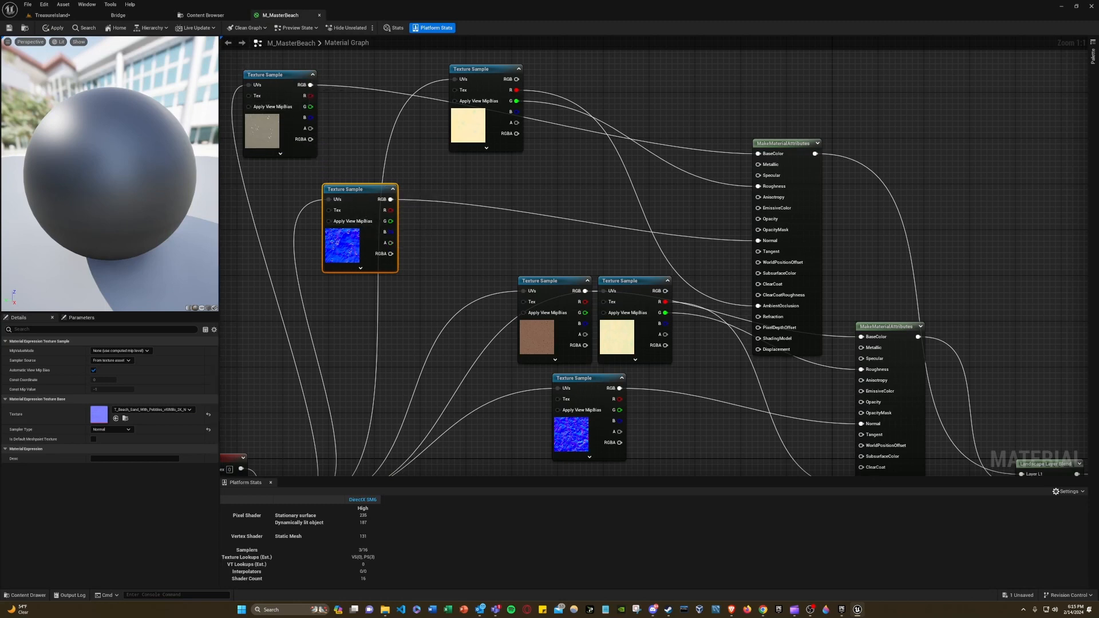
left_click_drag(0, 115, 1014, 1)
scroll(548, 313, "down", 2)
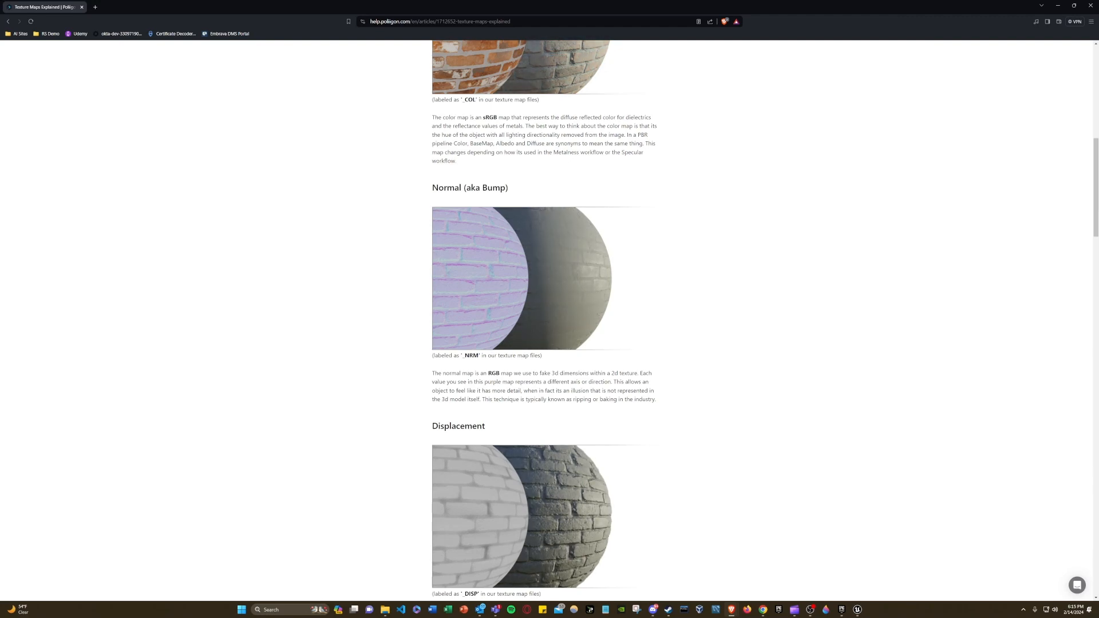
left_click_drag(509, 2, 0, 286)
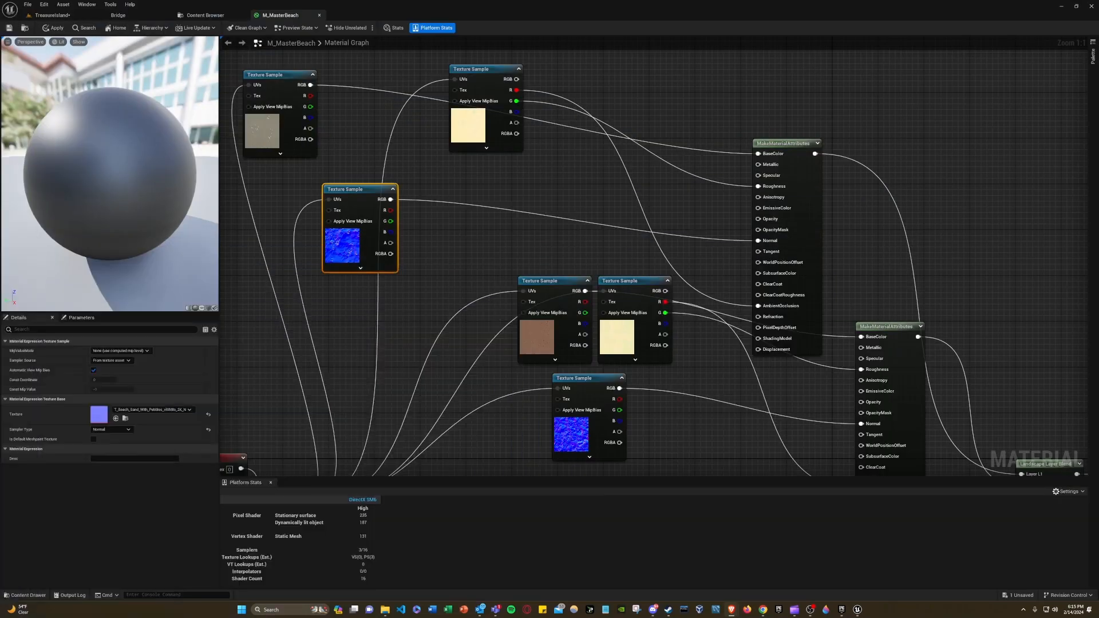
Move the pebble sand's mask texture sample slightly down, and reopen the Beach_Sand_With_Pebbles textures in the TreasureIsland level.
left_click(491, 74)
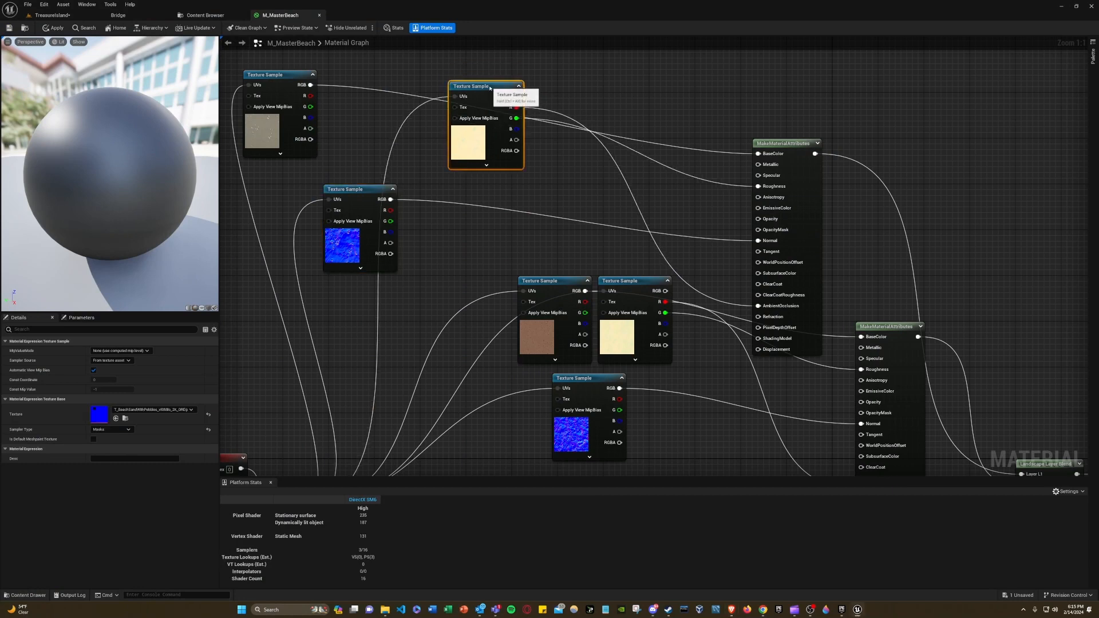
left_click(51, 14)
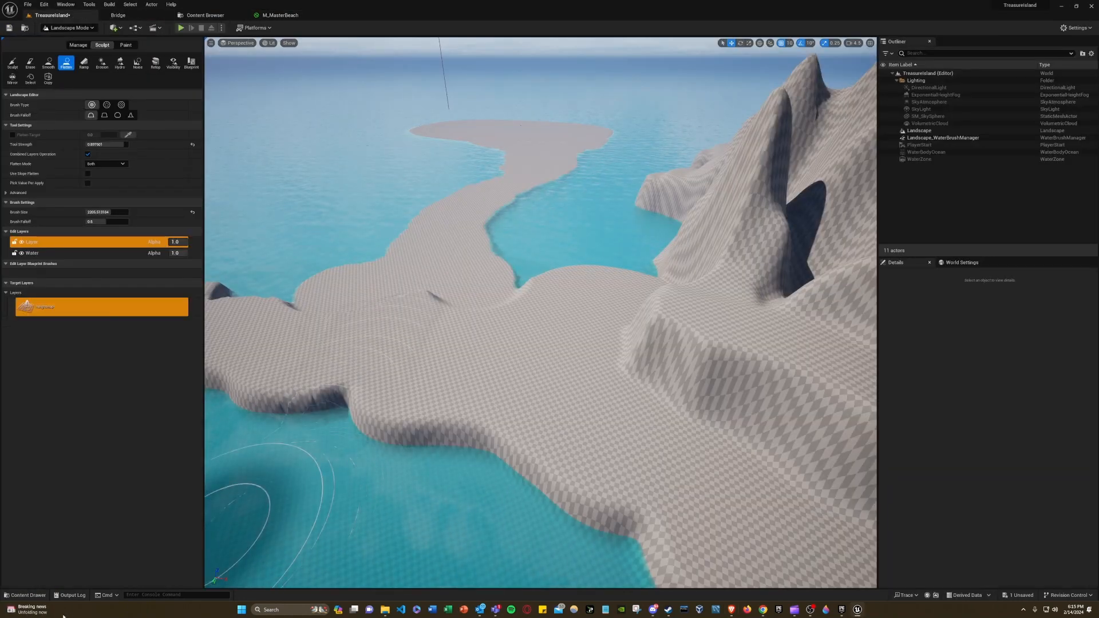
left_click(25, 595)
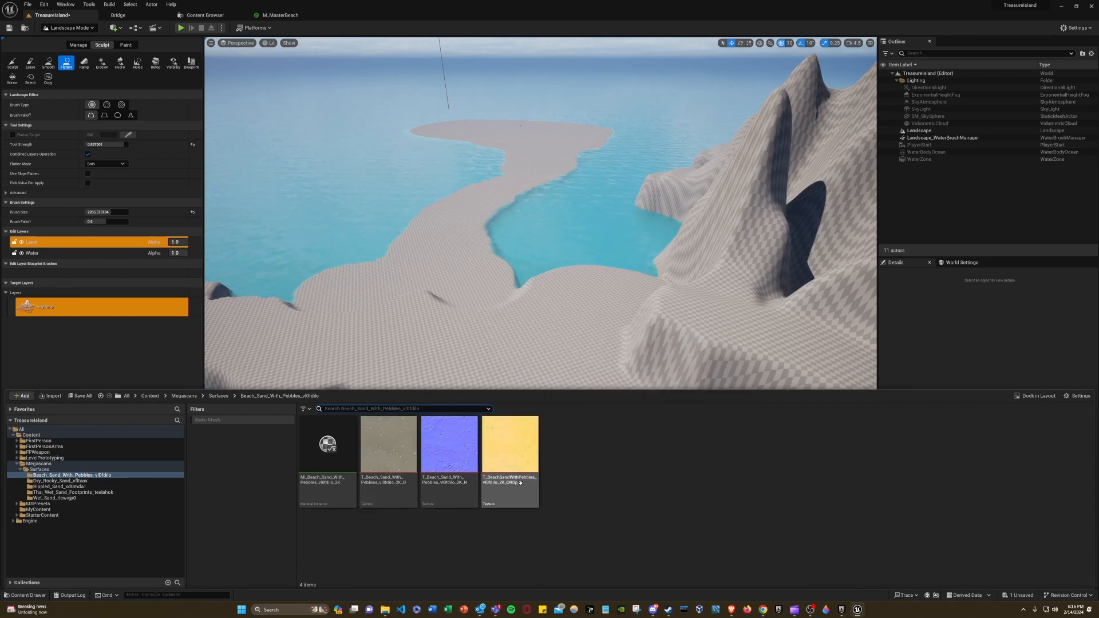
Read the article's sections from Displacement to Ambient Occlusion, highlighting Roughness and Ambient Occlusion, and return to the level's texture folder.
key("alt+Tab")
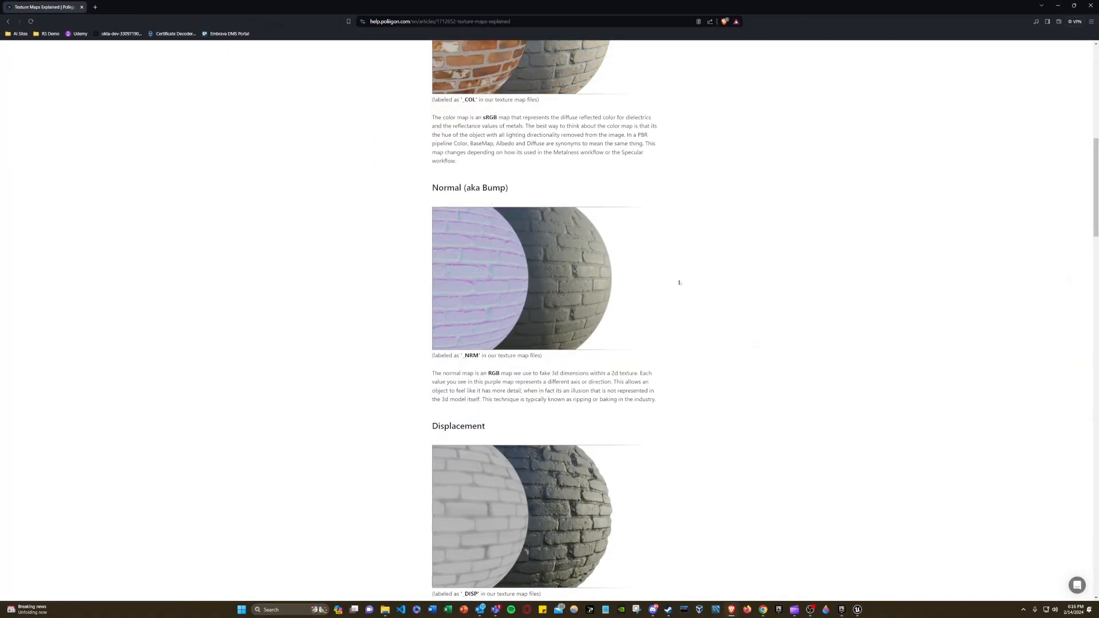
scroll(502, 270, "down", 10)
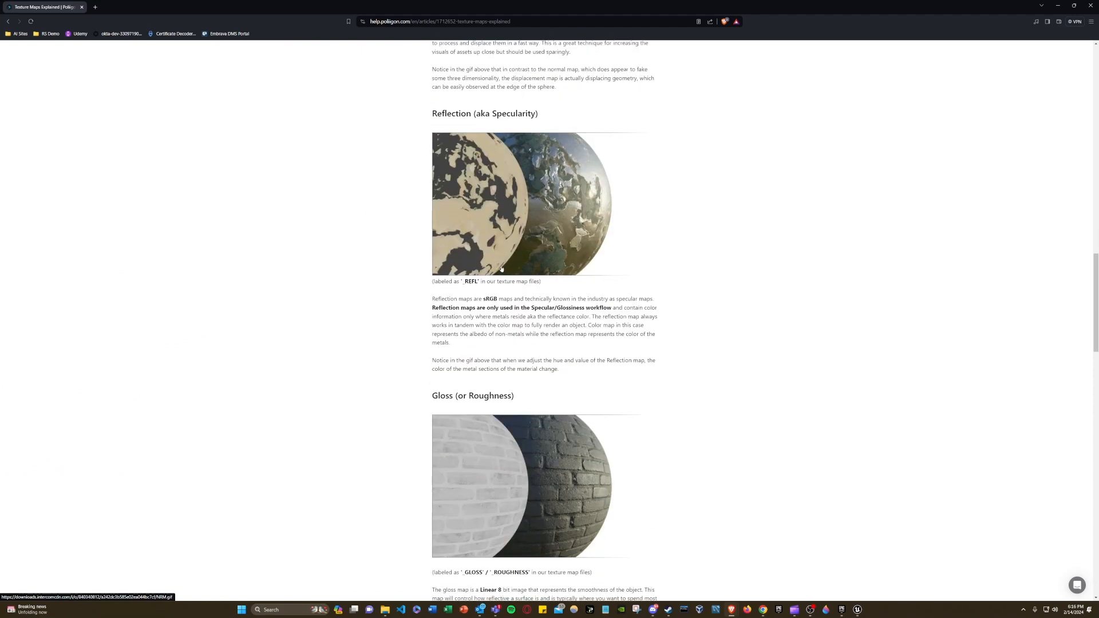
scroll(501, 270, "up", 2)
scroll(502, 269, "down", 2)
scroll(501, 269, "down", 2)
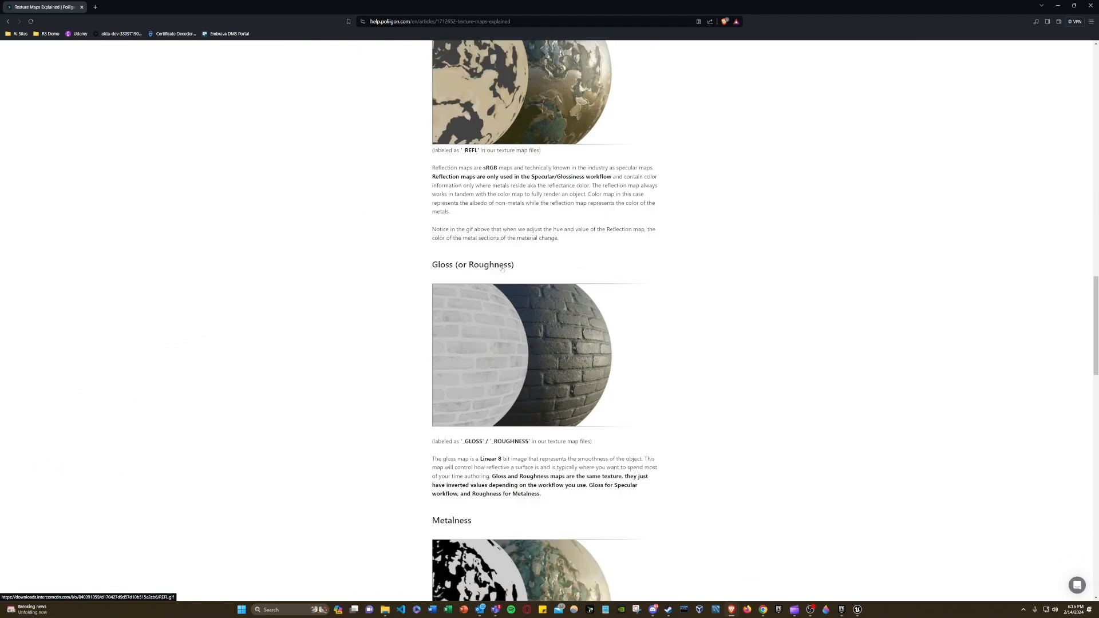
left_click_drag(499, 267, 473, 267)
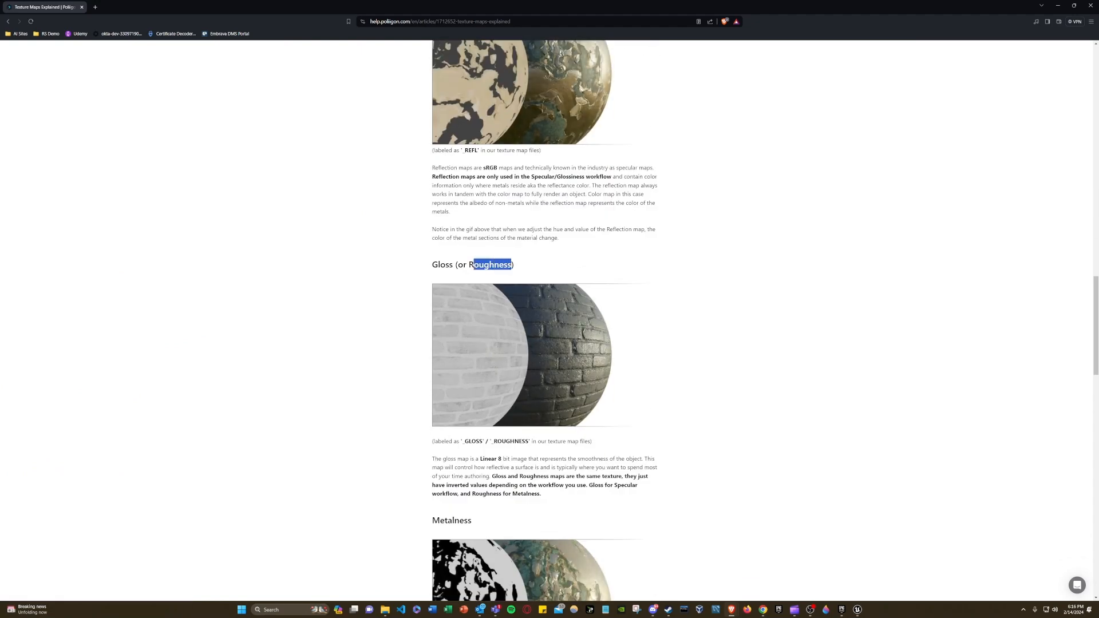
scroll(587, 395, "down", 6)
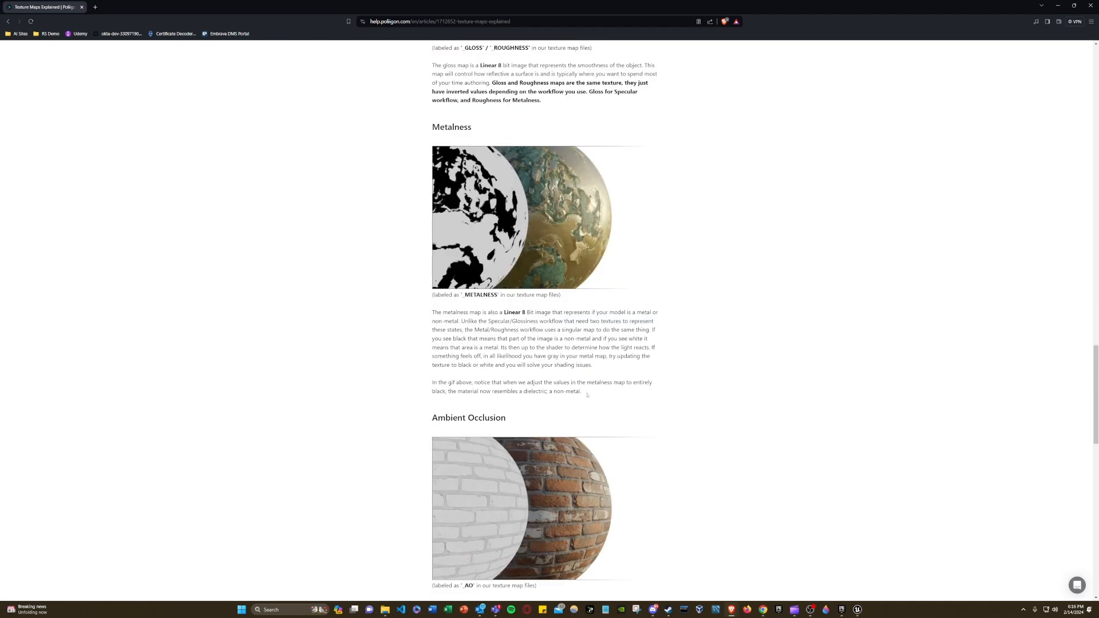
scroll(515, 381, "down", 2)
left_click_drag(501, 286, 438, 286)
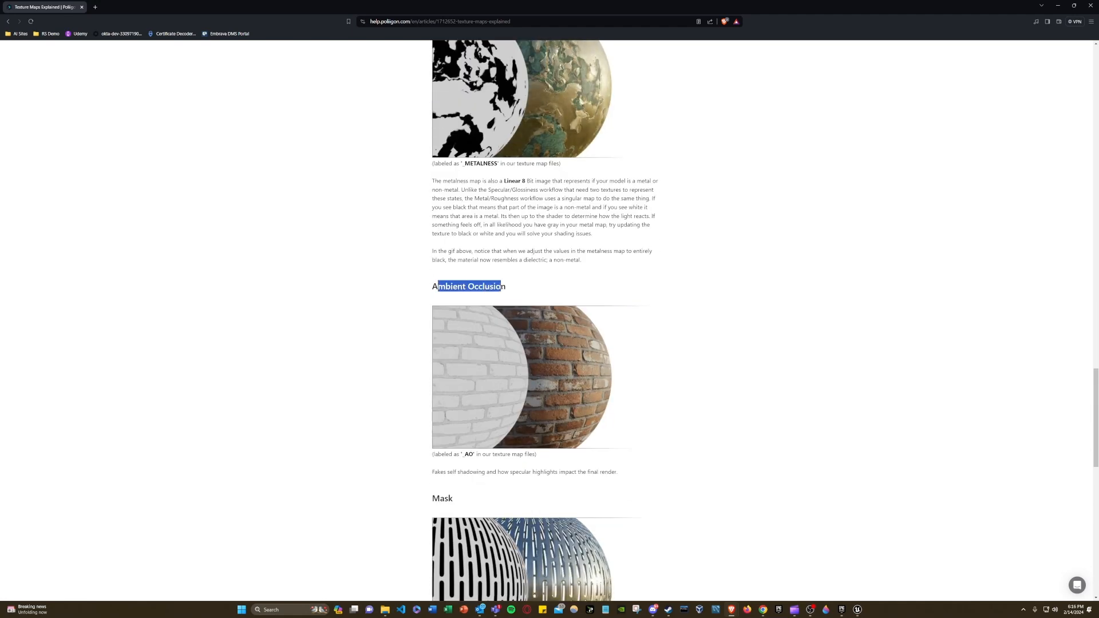
left_click_drag(684, 8, 0, 296)
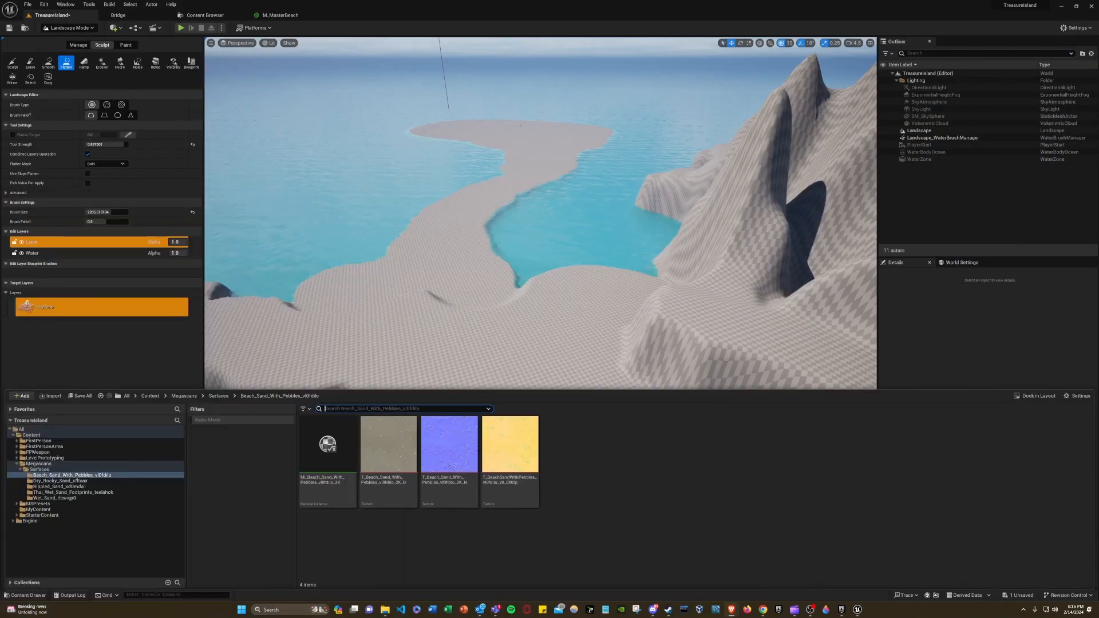
Bring up the M_MasterBeach graph and move the pebble sand's mask texture sample right, level with its color sample.
left_click(280, 14)
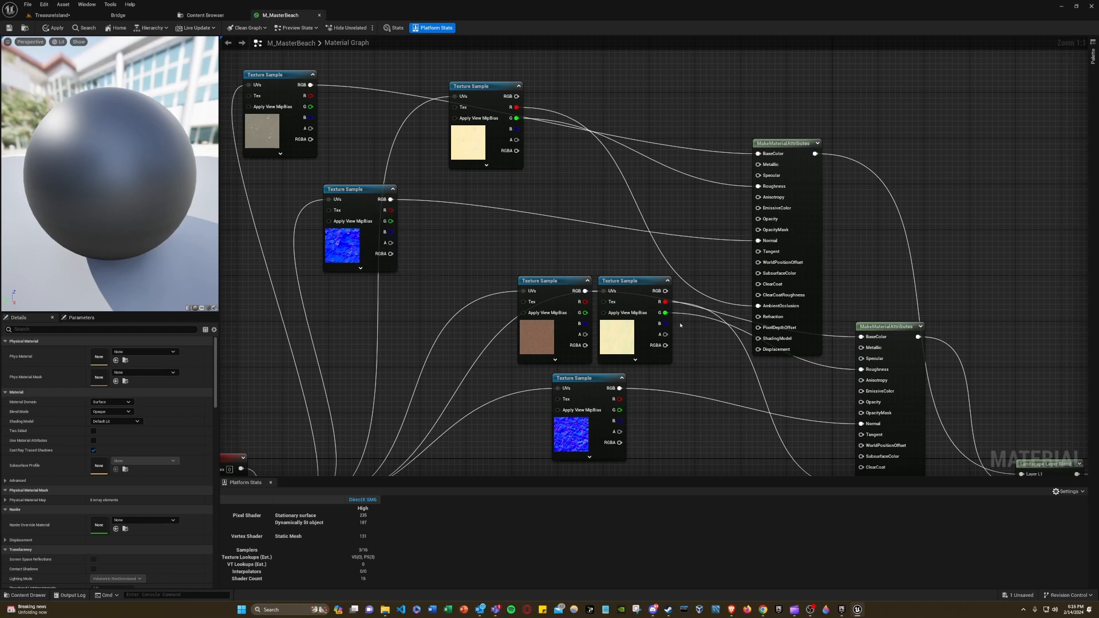
left_click_drag(498, 82, 558, 74)
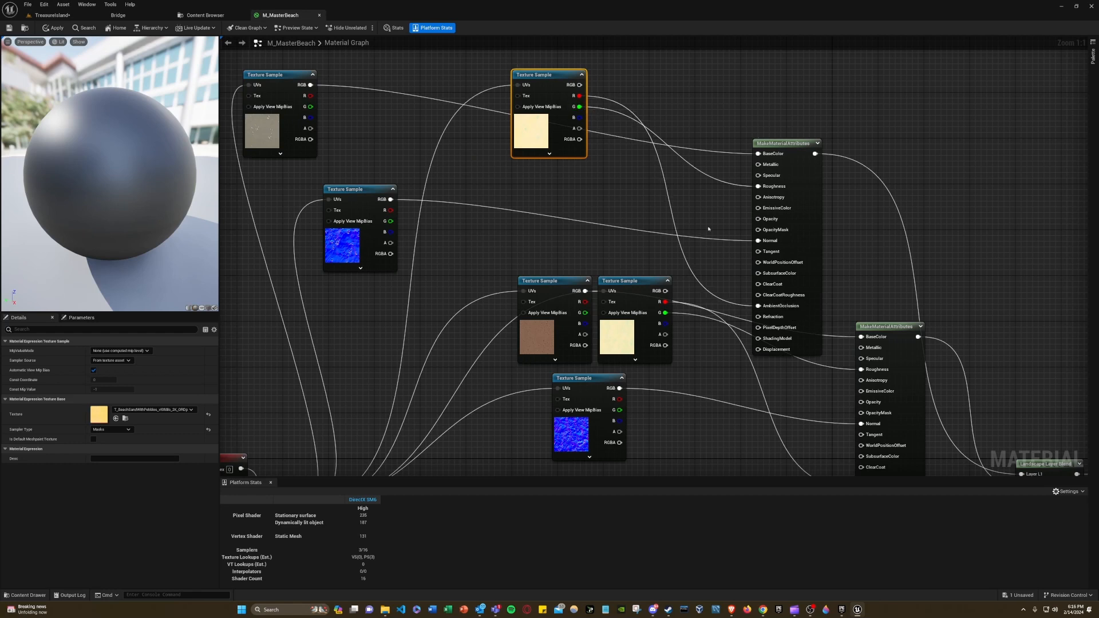
left_click(609, 184)
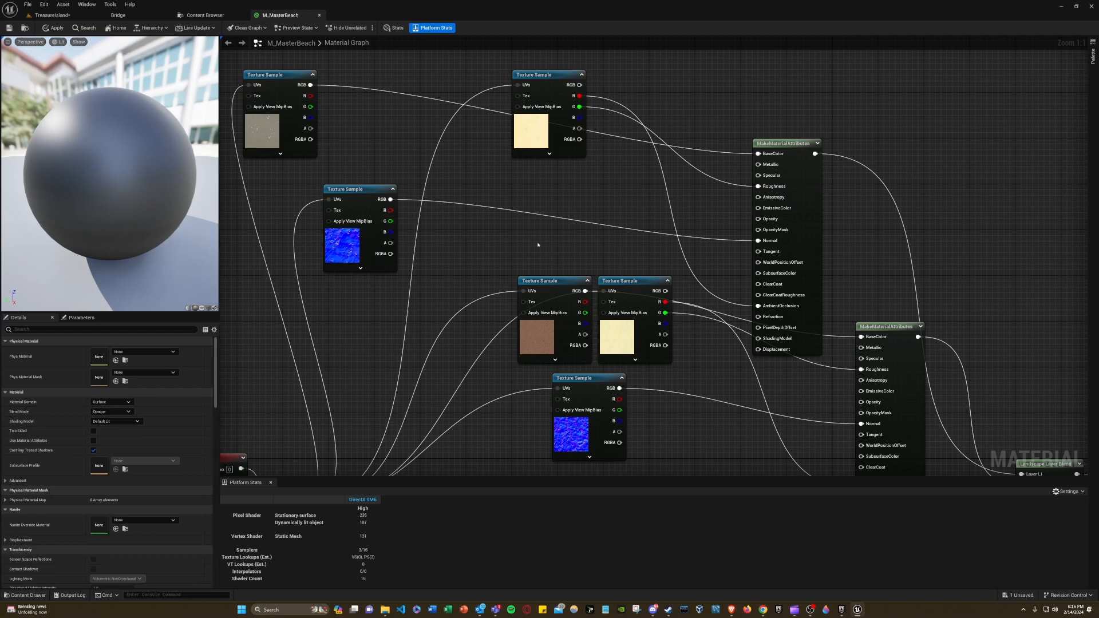
left_click_drag(563, 262, 558, 259)
right_click_drag(511, 250, 580, 299)
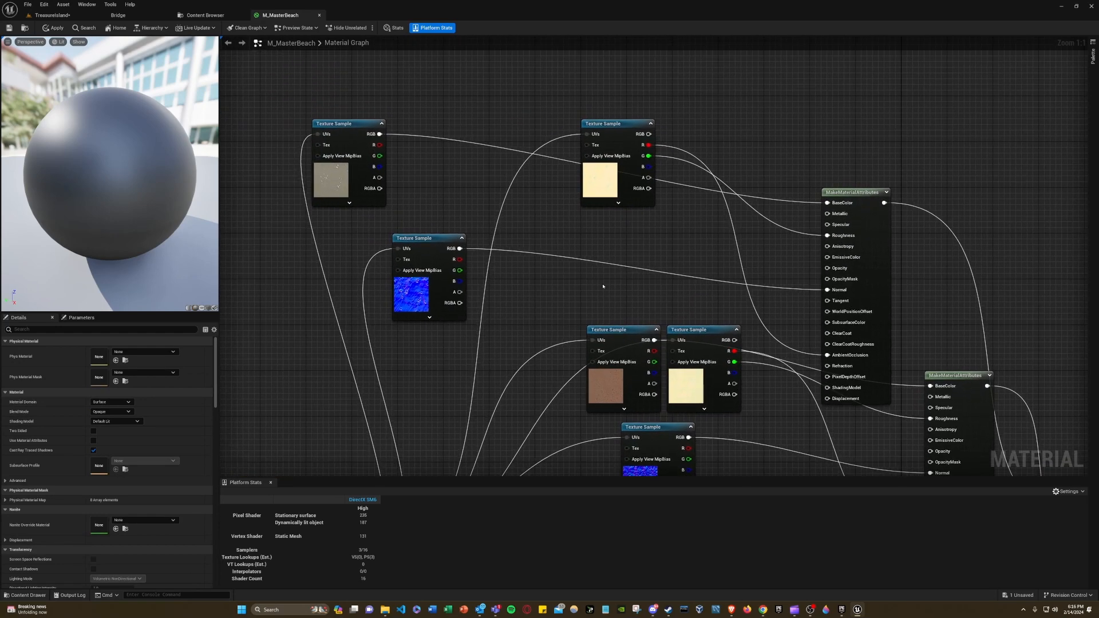
right_click_drag(662, 275, 642, 275)
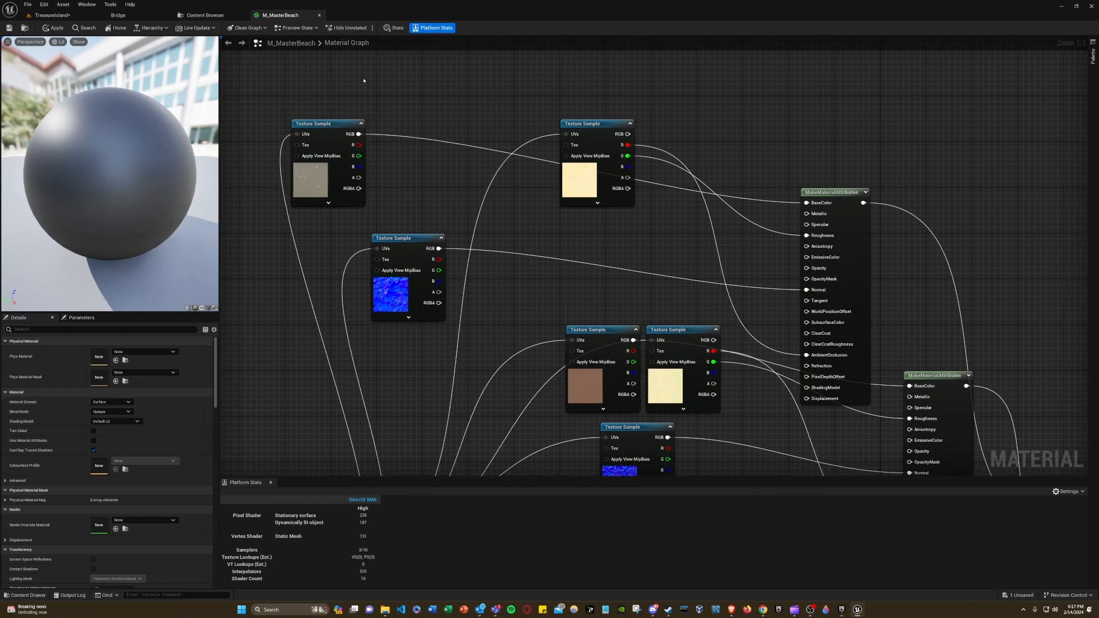
Download the Nordic Forest Detail Bark Spruce surface from Quixel Bridge at medium quality and add it to the project.
left_click(190, 16)
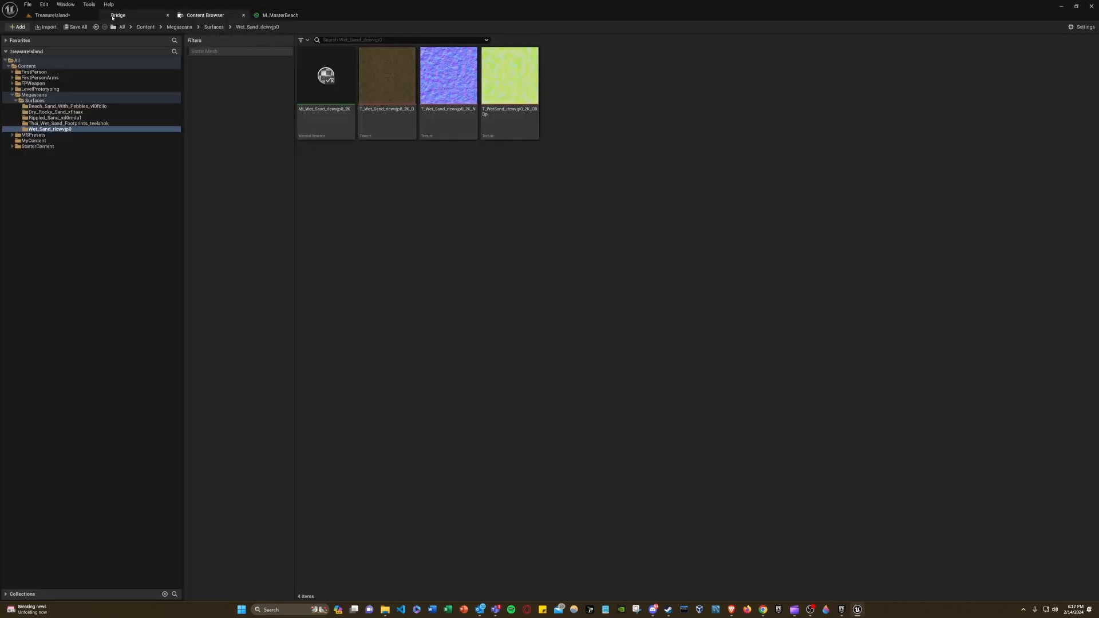
left_click(68, 15)
left_click(118, 15)
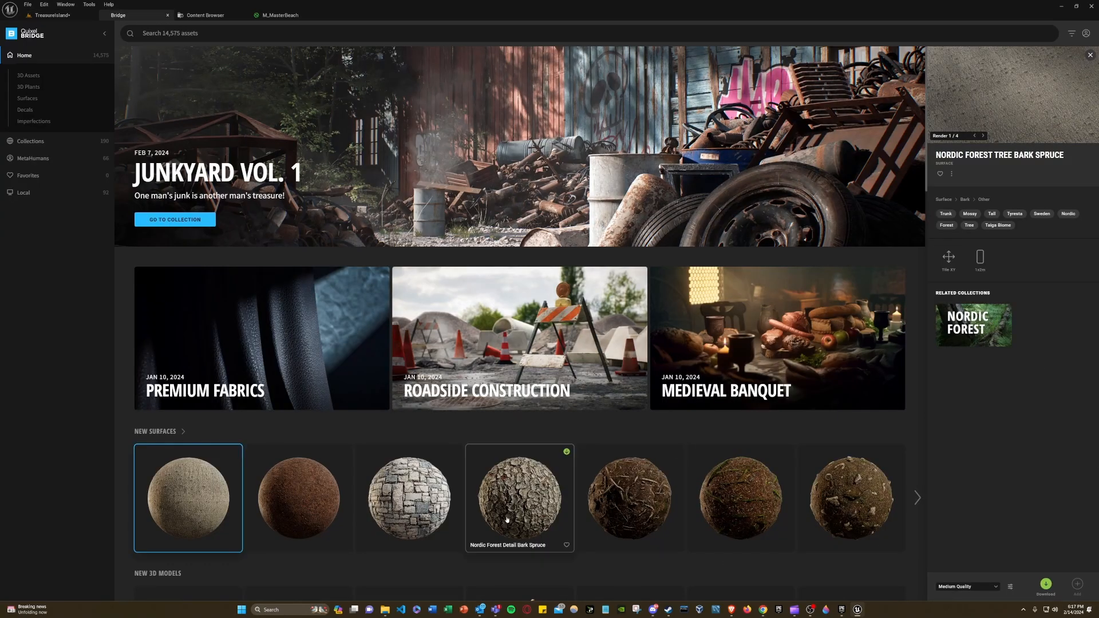
left_click(558, 461)
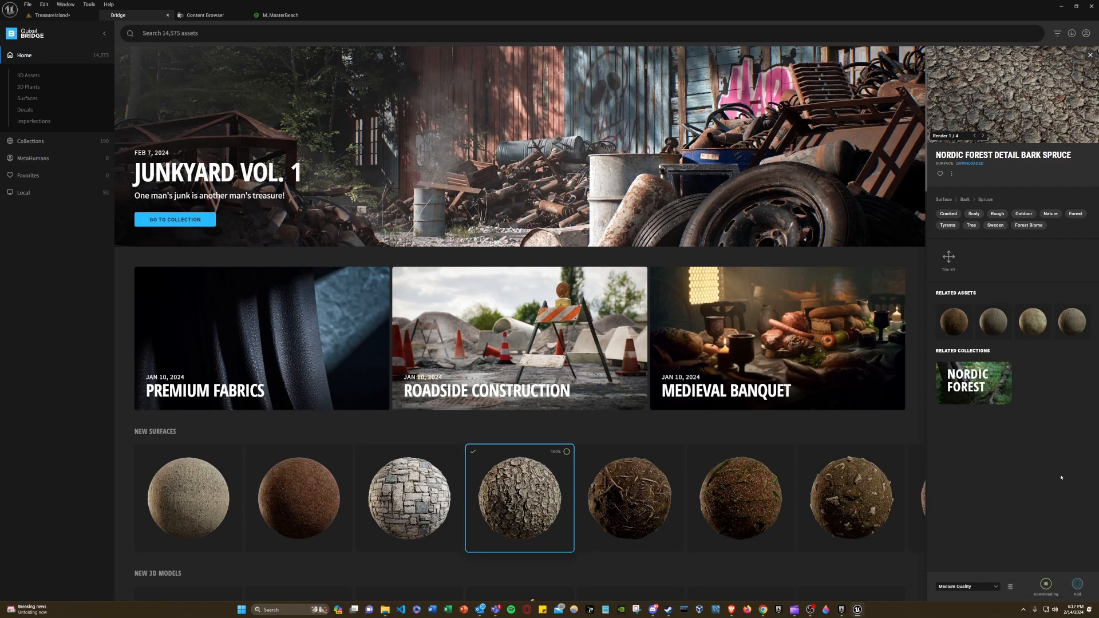
left_click(1079, 586)
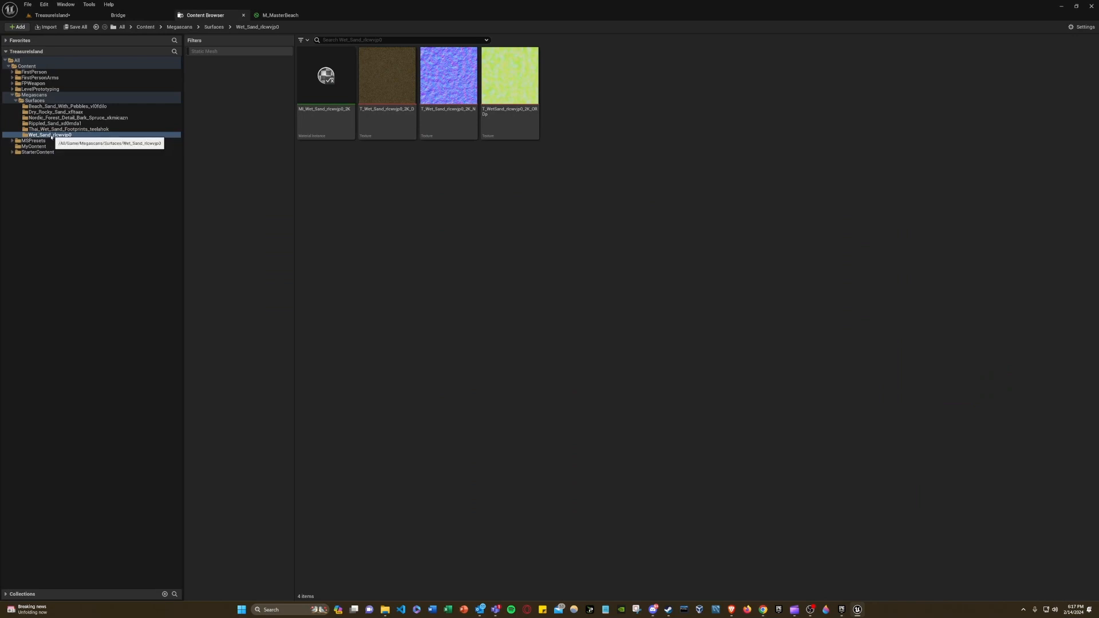
Select the three texture maps in the Wet_Sand surface folder, and return to the M_MasterBeach graph.
left_click(396, 123)
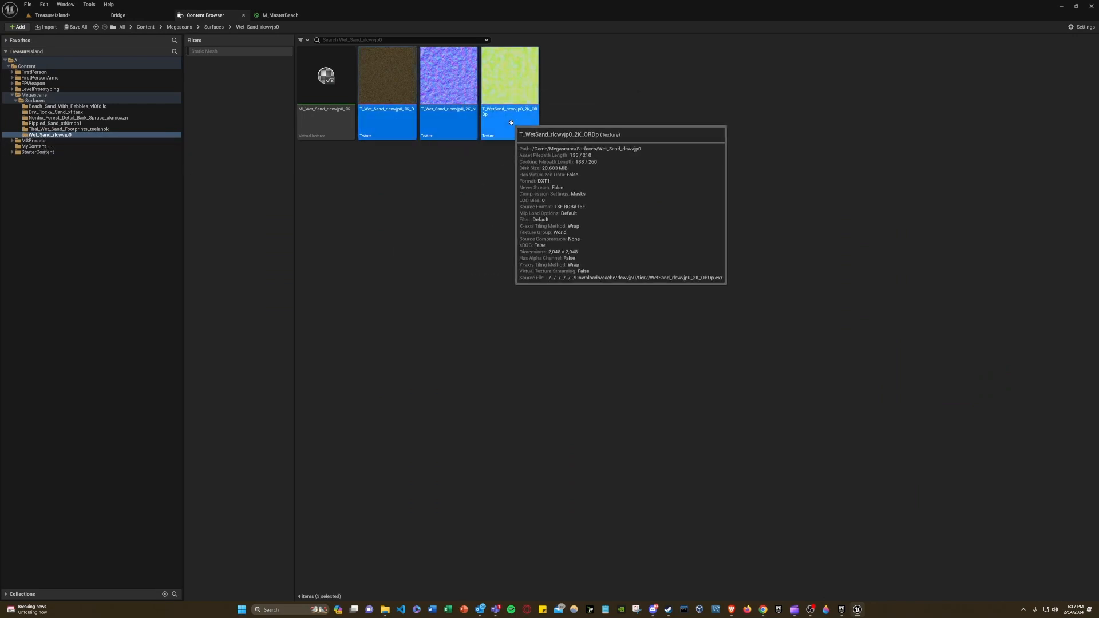
left_click(500, 125, "shift")
left_click_drag(500, 126, 530, 189)
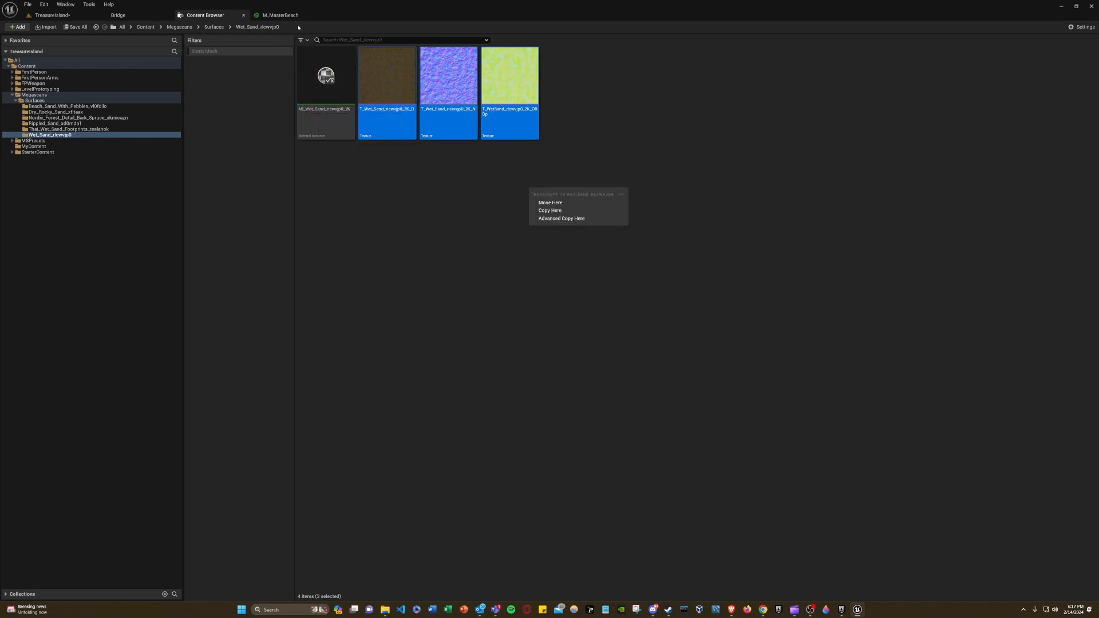
left_click(283, 15)
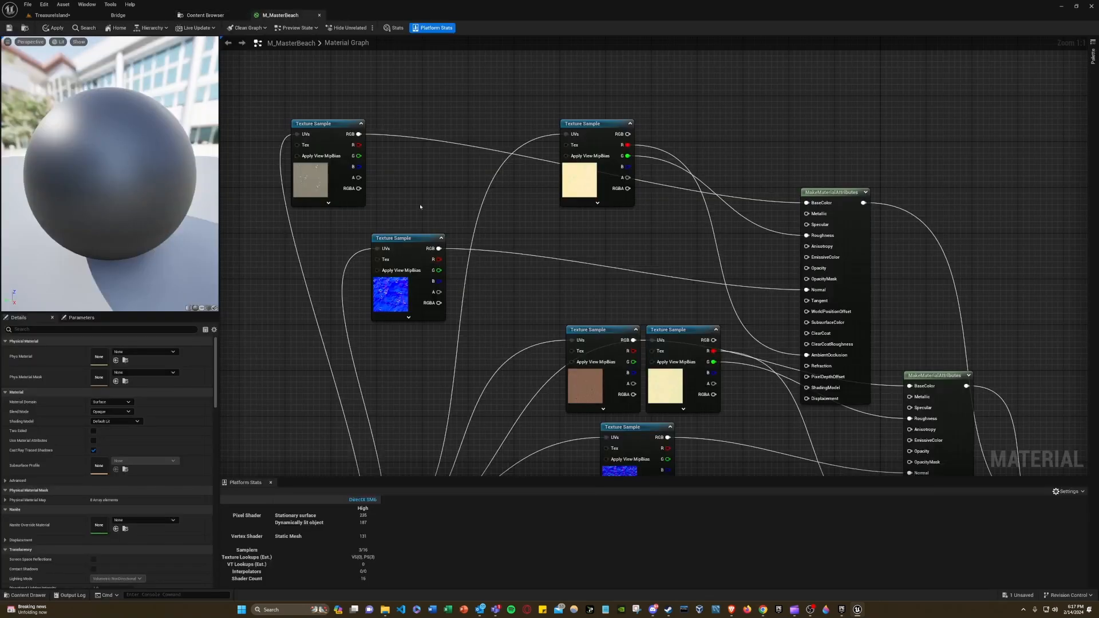
Expand the TexCoord node and move it and the constant feeding Multiply slightly up in the graph.
right_click_drag(588, 308, 531, 276)
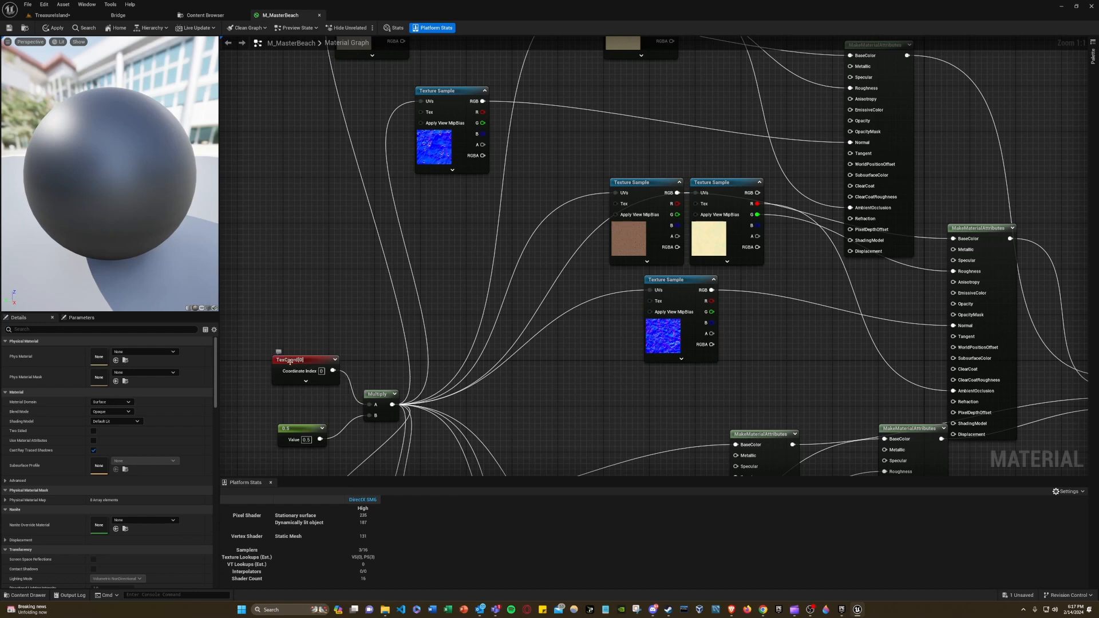
left_click_drag(291, 362, 301, 317)
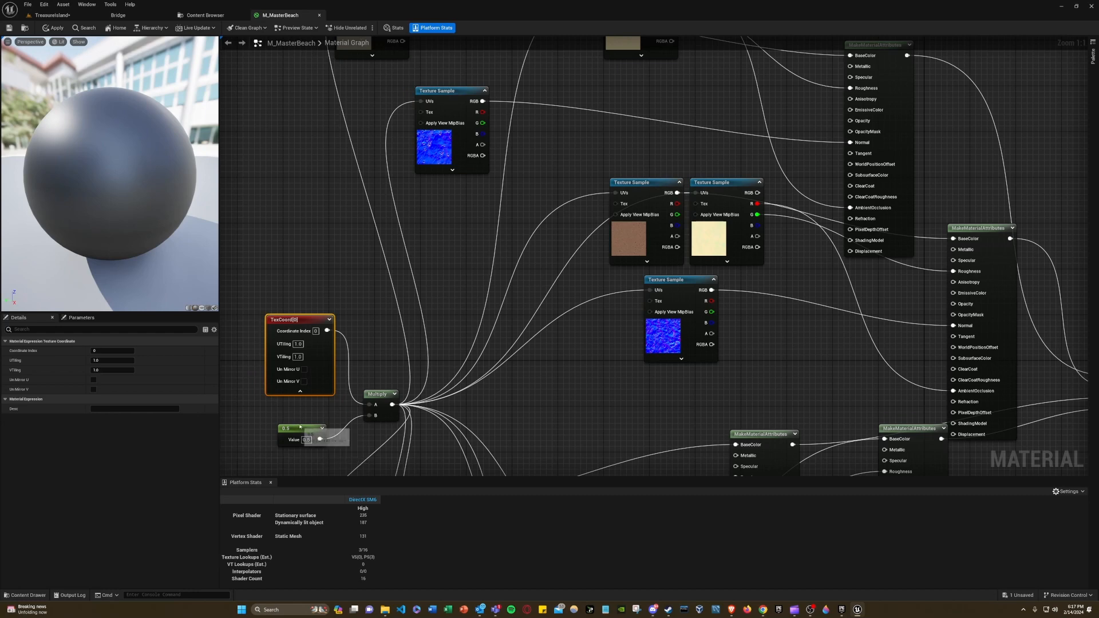
left_click_drag(304, 427, 298, 410)
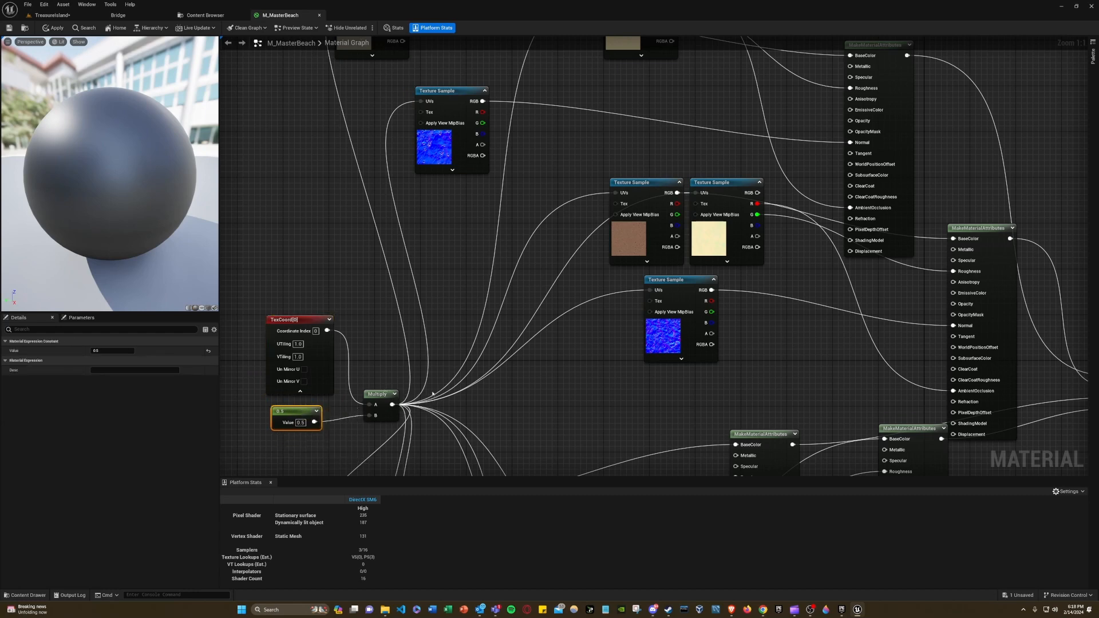
Follow the texture samples through the MakeMaterialAttributes nodes, and move the Landscape Layer Blend node slightly up.
right_click_drag(491, 279, 488, 352)
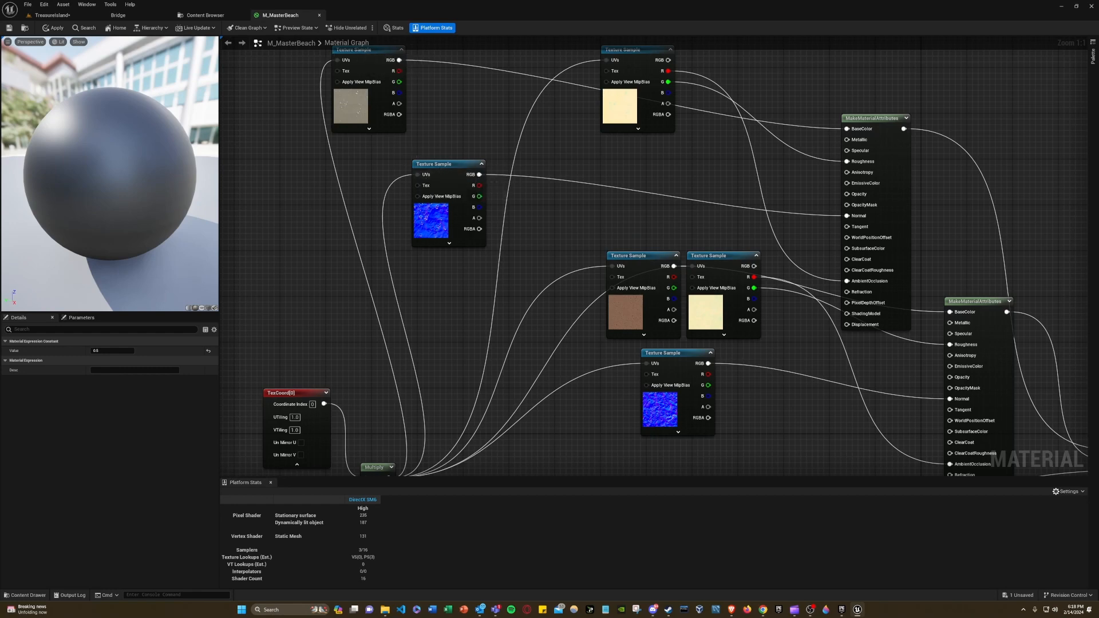
right_click_drag(562, 64, 562, 121)
right_click_drag(584, 196, 473, 178)
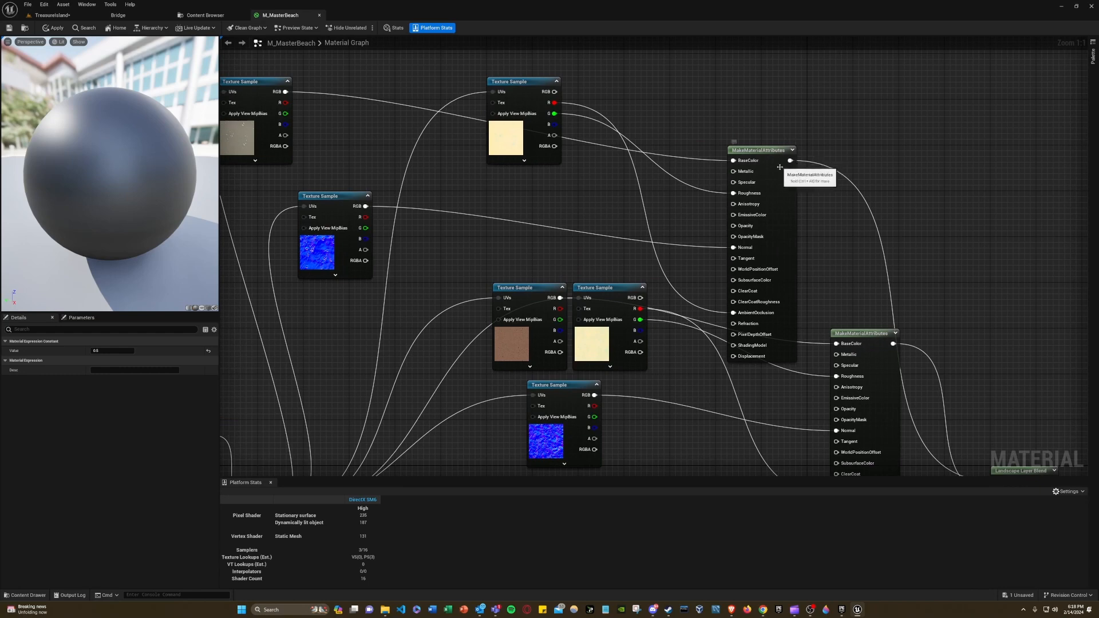
right_click_drag(819, 201, 608, 107)
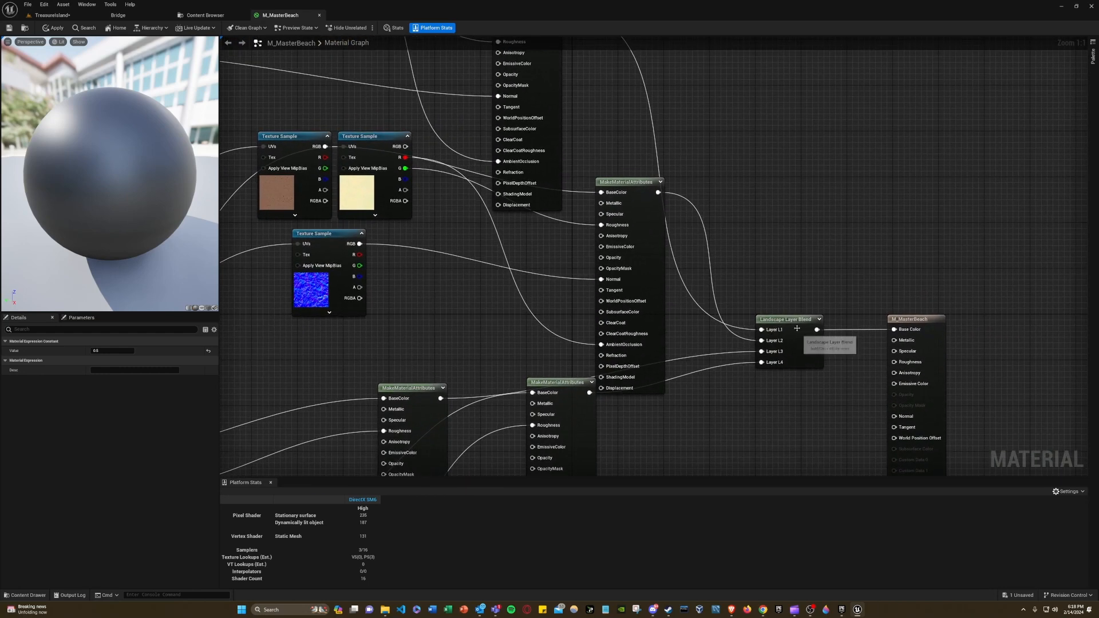
left_click_drag(789, 319, 789, 297)
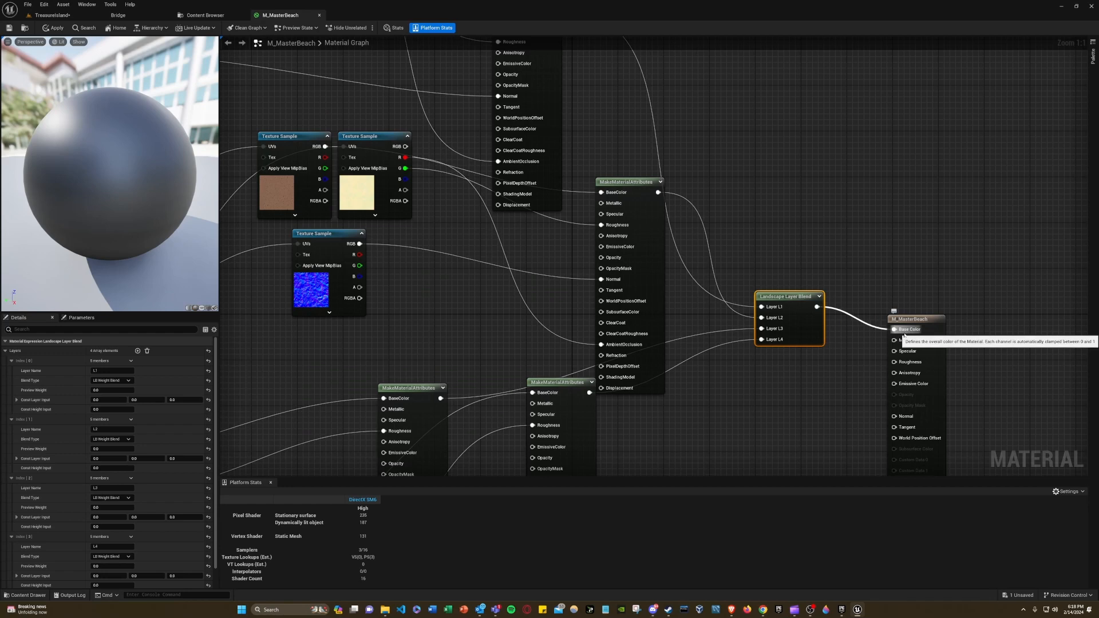
right_click_drag(778, 419, 806, 386)
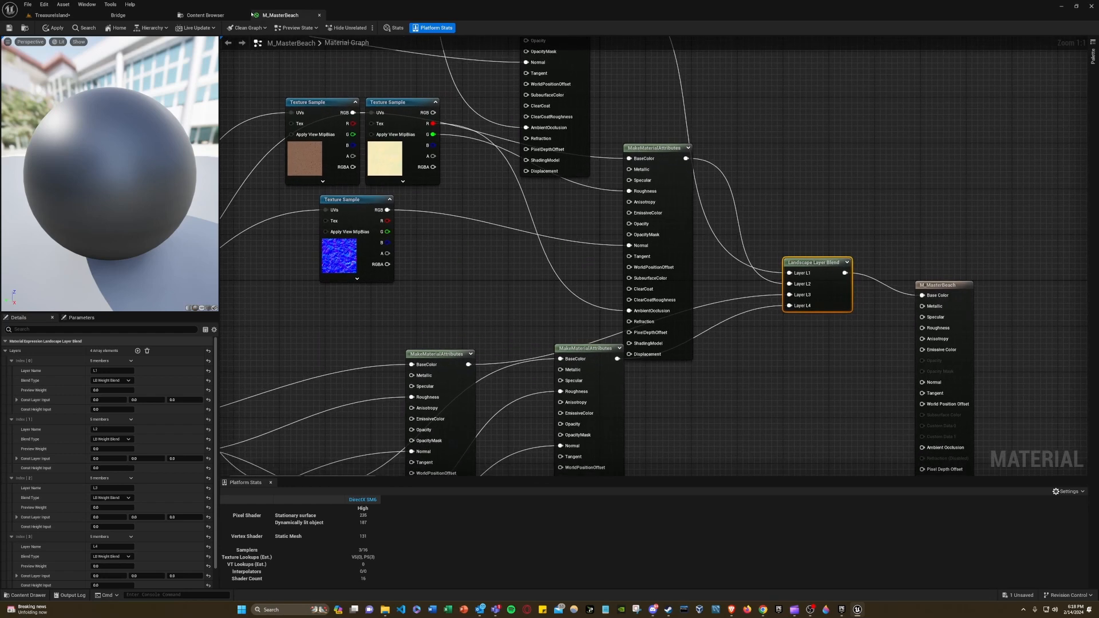
Create a material instance of M_MasterBeach in the TreasureIsland level's MyContent folder, keeping the default name.
left_click(52, 15)
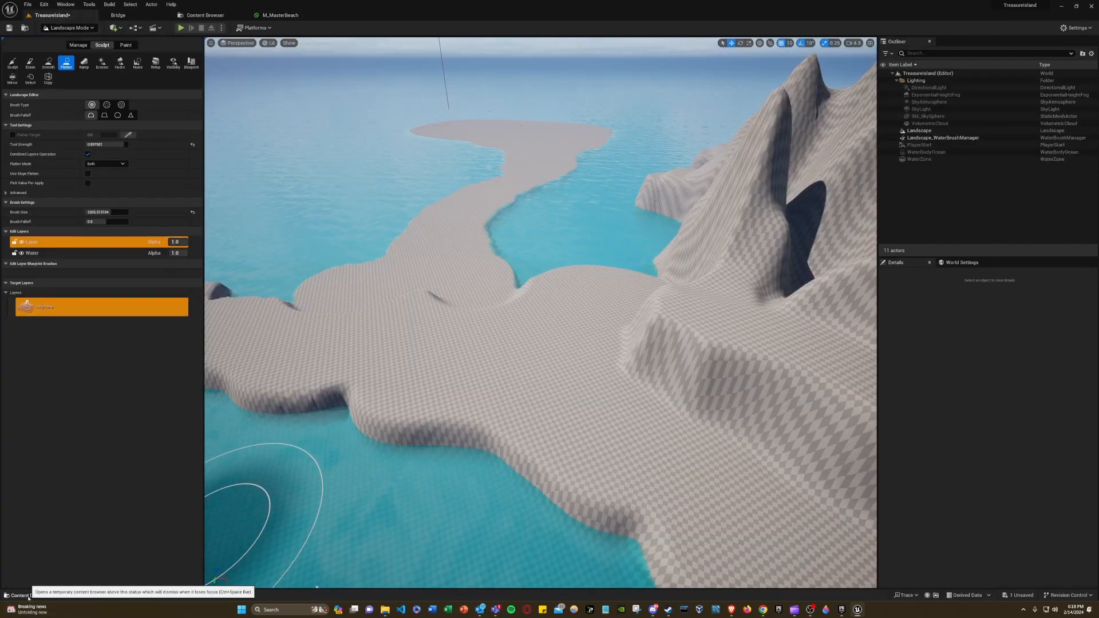
left_click(26, 595)
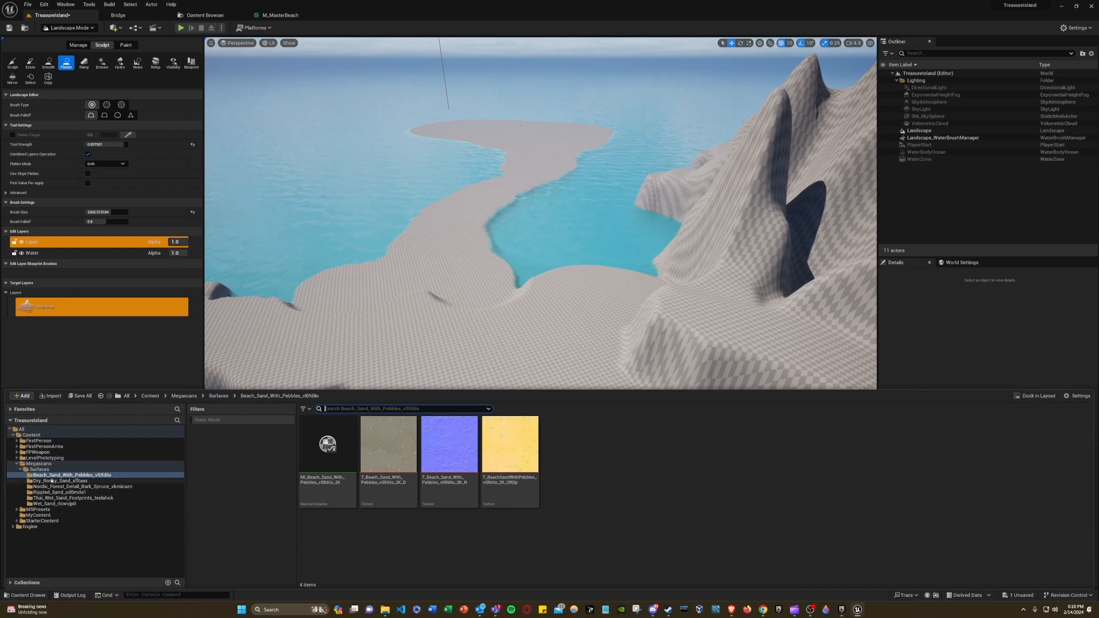
left_click(42, 521)
left_click(38, 515)
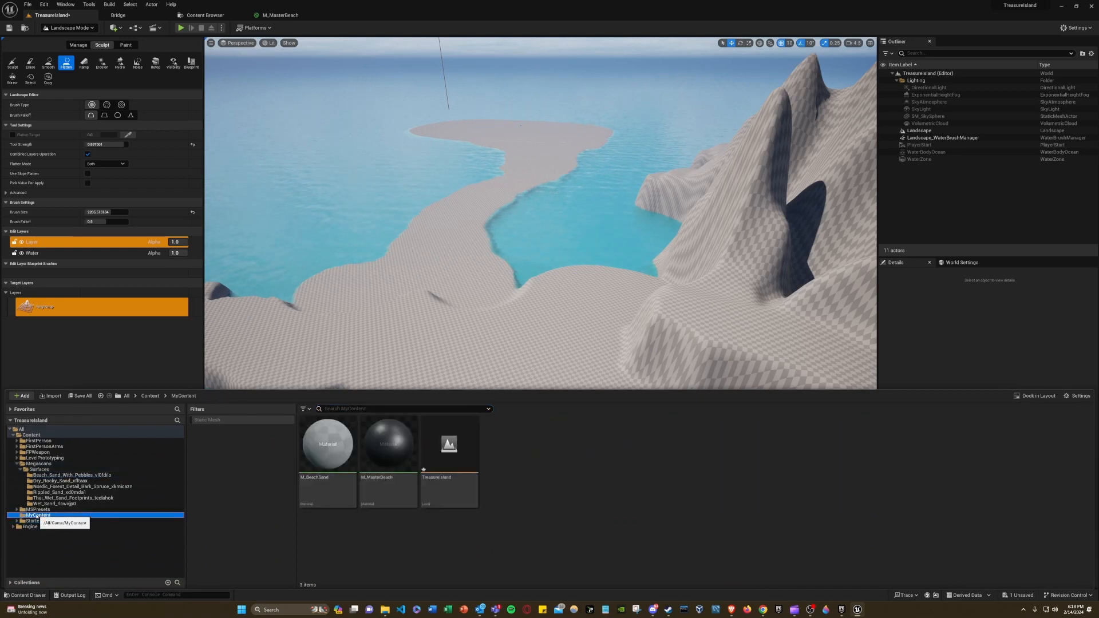
right_click(390, 480)
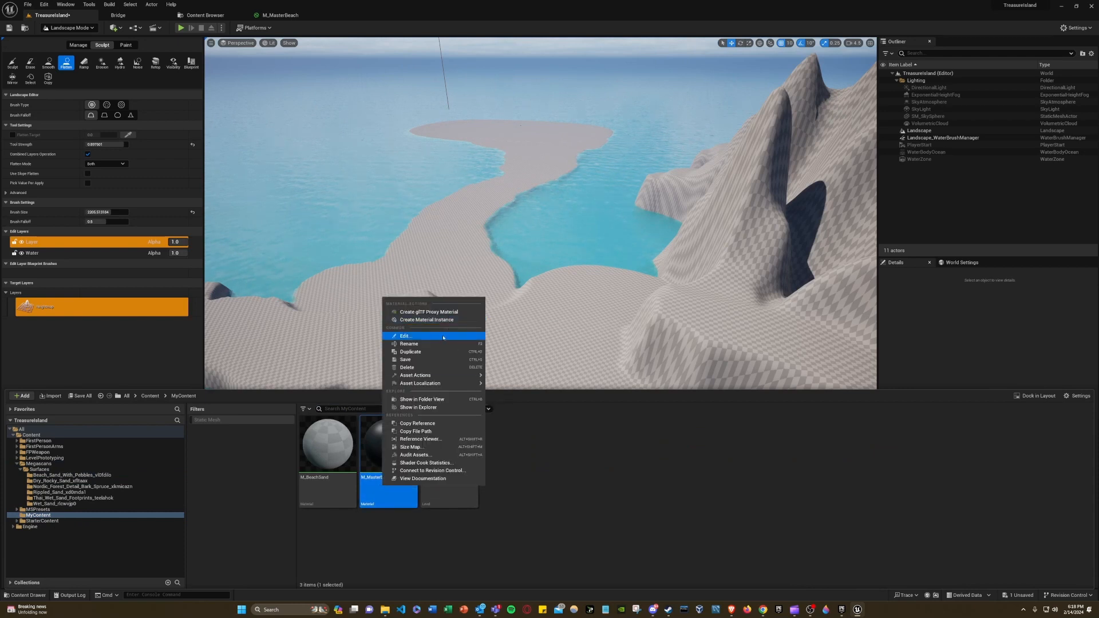
left_click(441, 323)
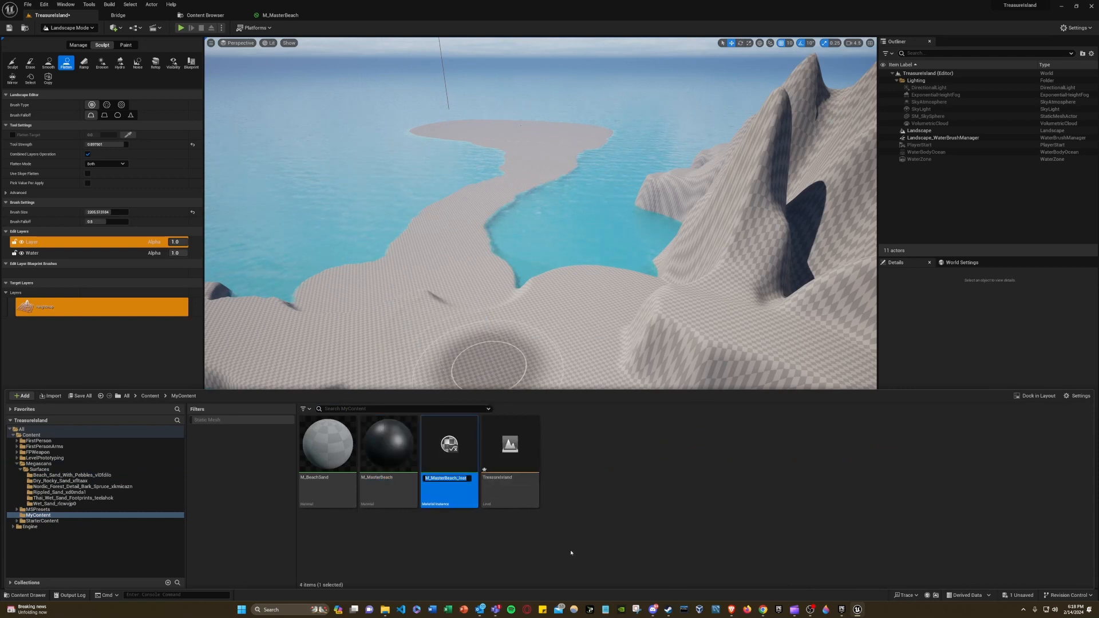
key("Return")
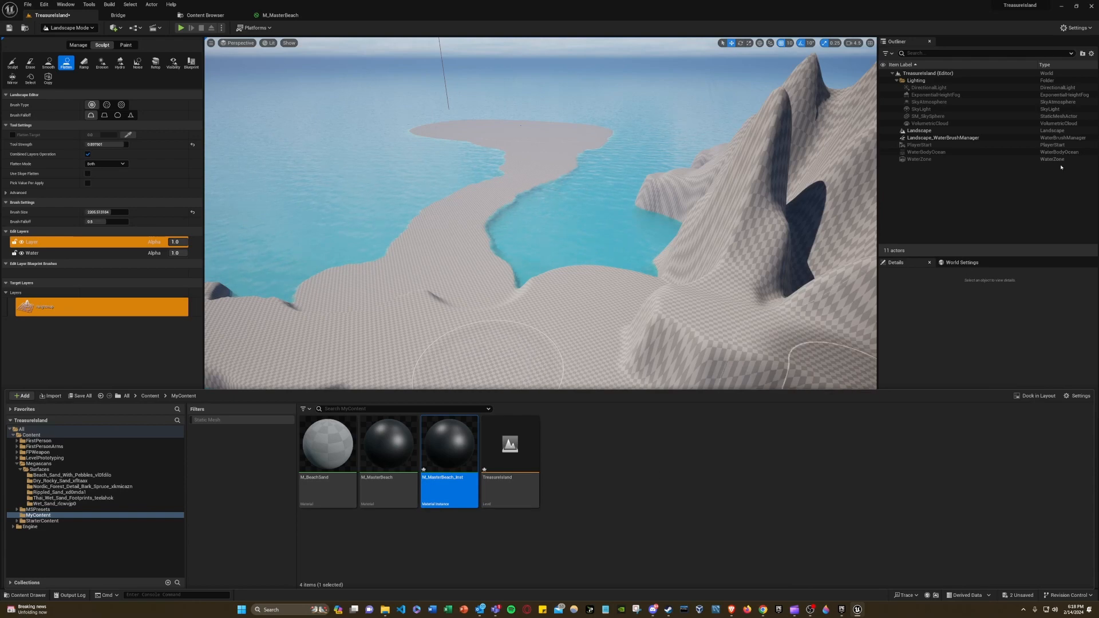
Switch to Selection mode, select the Landscape, and assign M_MasterBeach_Inst as its landscape material.
left_click(84, 28)
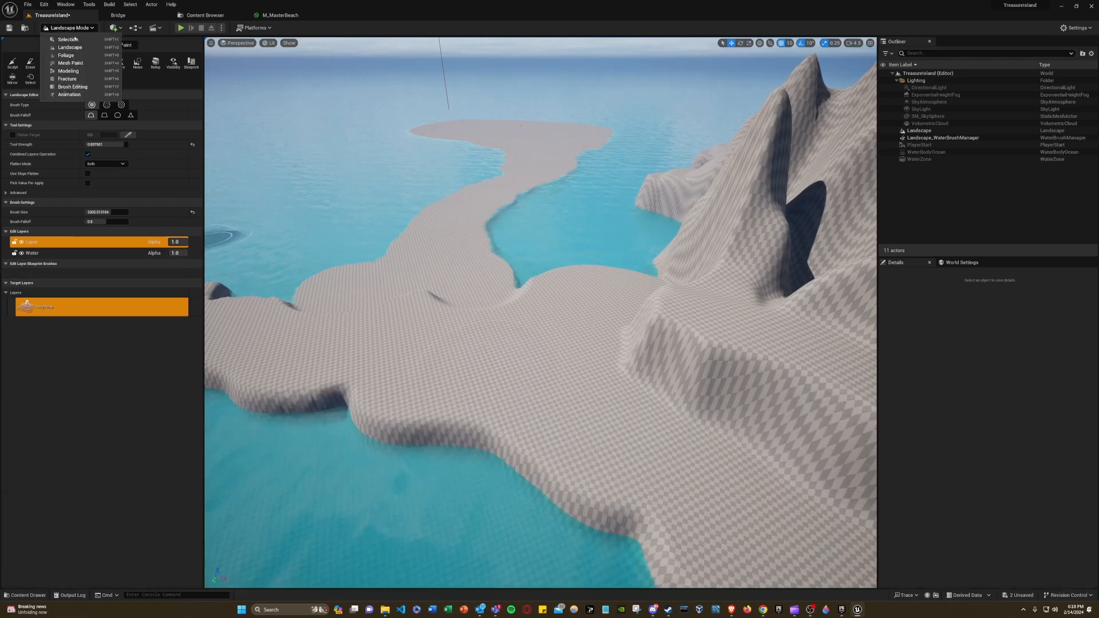
left_click(69, 40)
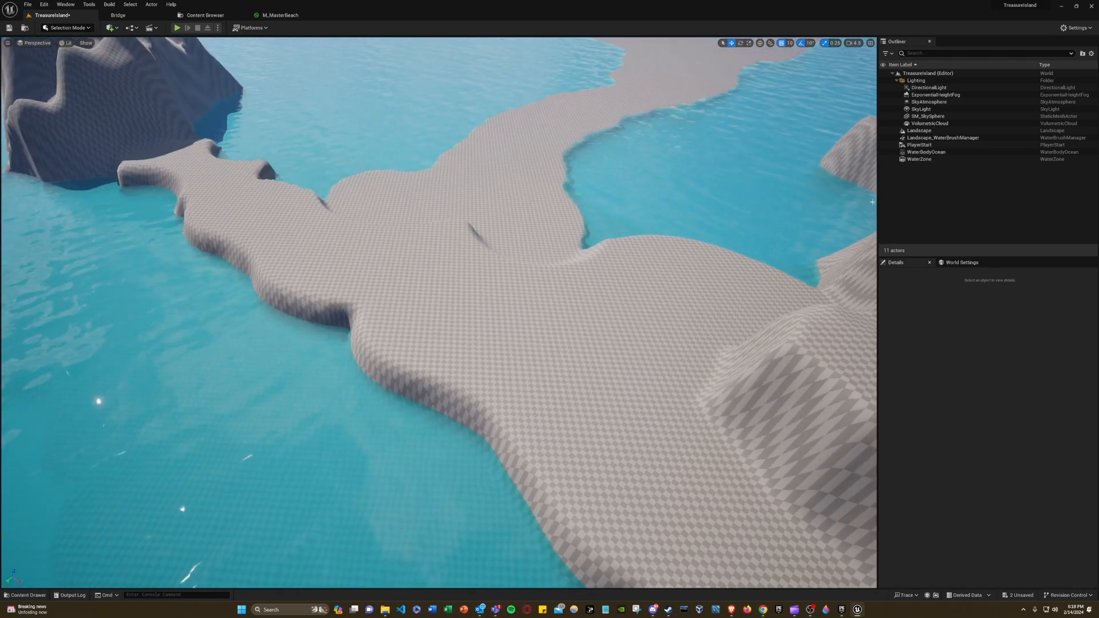
left_click(581, 212)
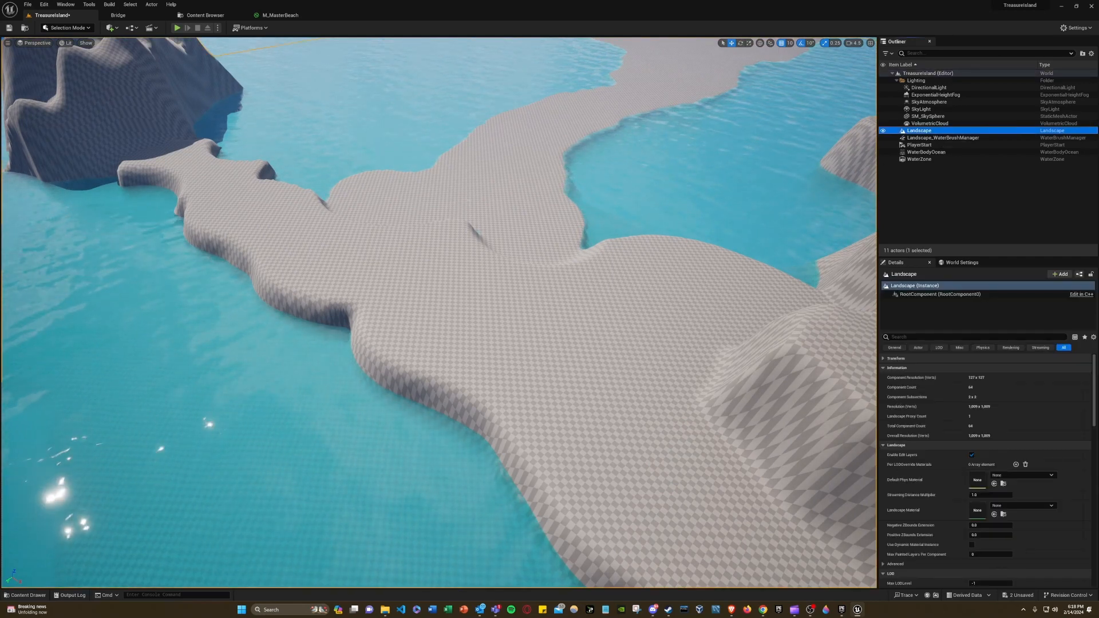
mouse_move(546, 265)
right_mouse_down()
mouse_move(401, 240)
mouse_move(547, 264)
right_mouse_up()
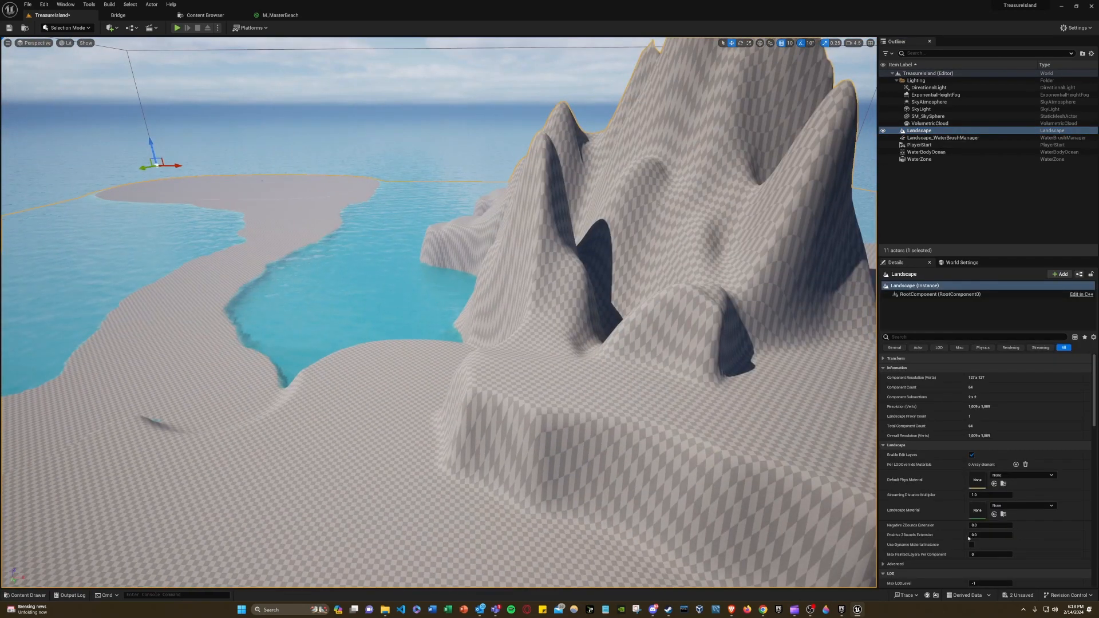
left_click(1009, 506)
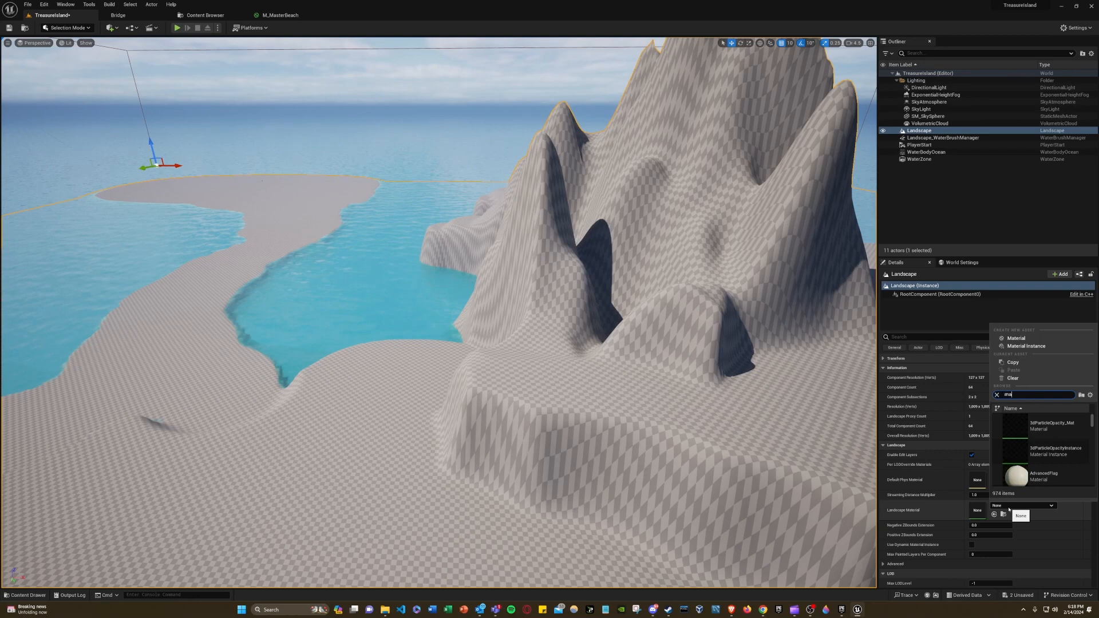
type("master")
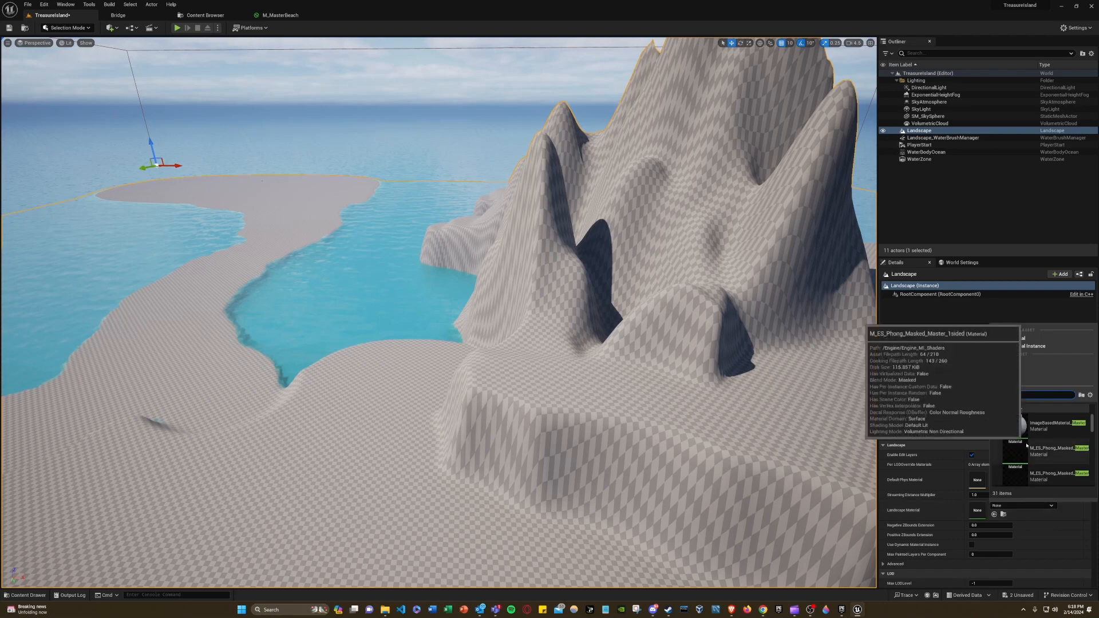
type("a")
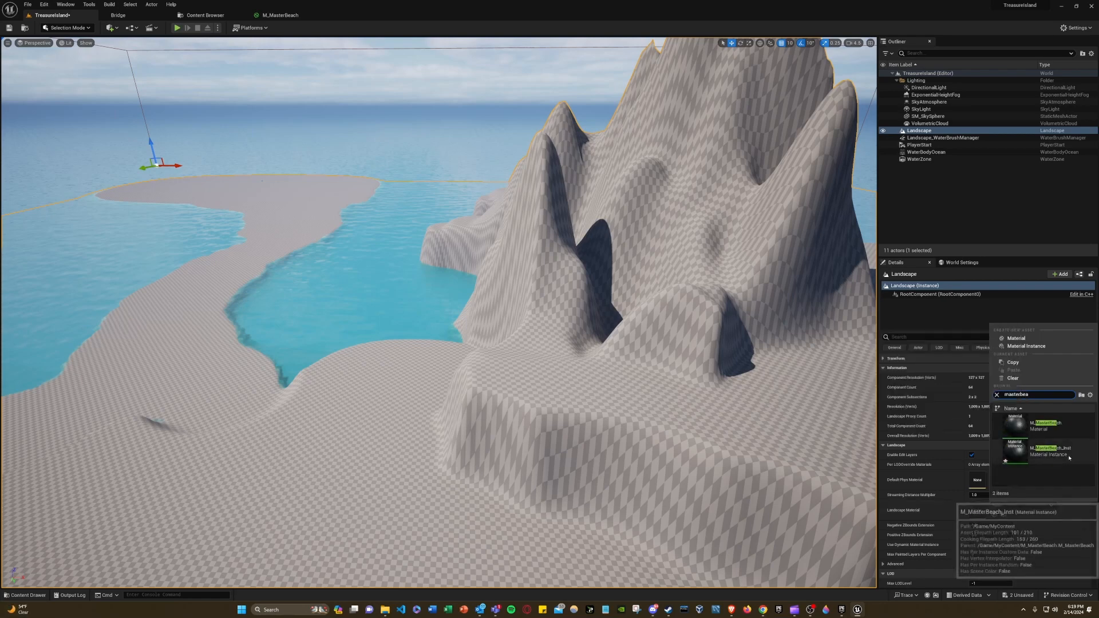
left_click(1068, 458)
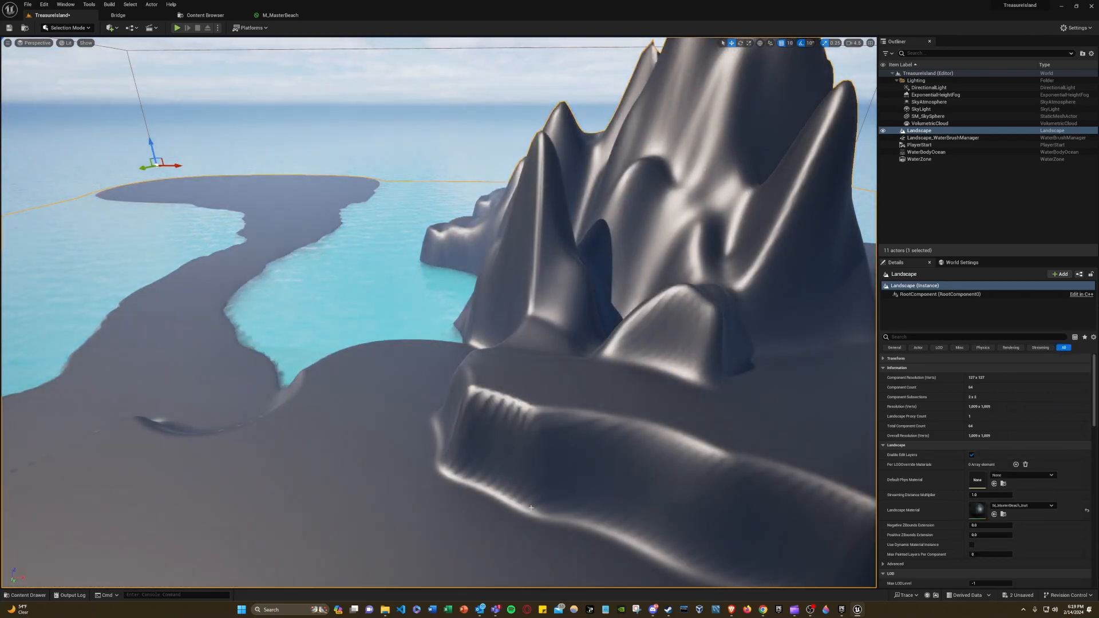
Examine the whole island with the assigned landscape material from a distance.
right_click_drag(687, 401, 767, 452)
key("s")
key("s")
key("a")
key("s")
key("a")
key("w")
key("w")
right_click_drag(378, 398, 429, 377)
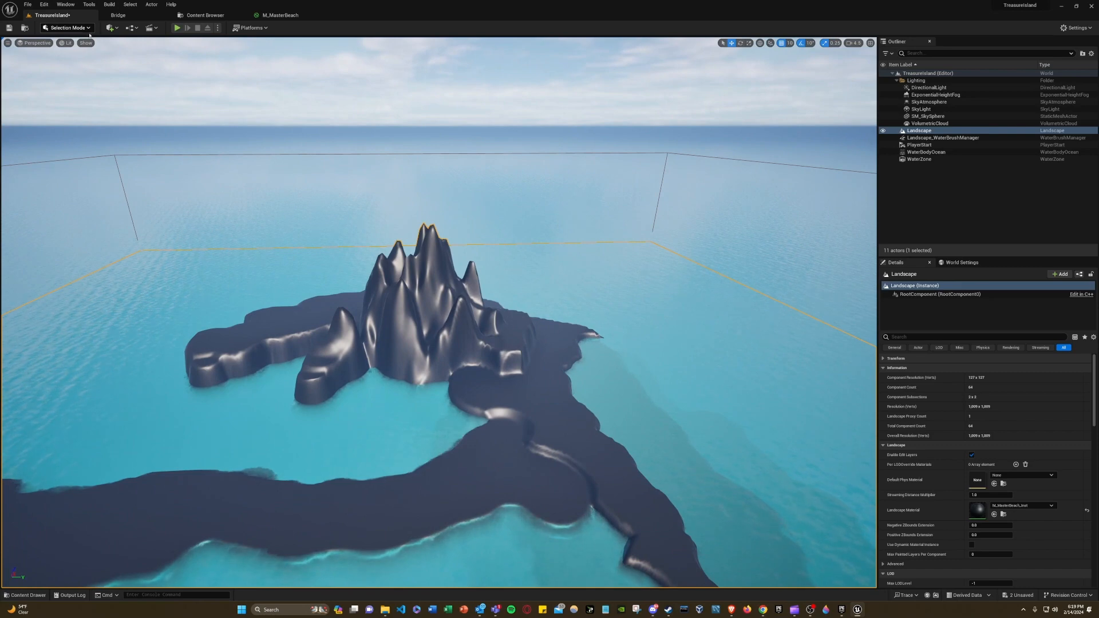
Switch to Landscape Paint mode and create a weight-blended layer info for layer L1, saved as L1_LayerInfo in TreasureIsland_sharedassets.
right_click_drag(440, 358, 415, 396)
left_click(64, 27)
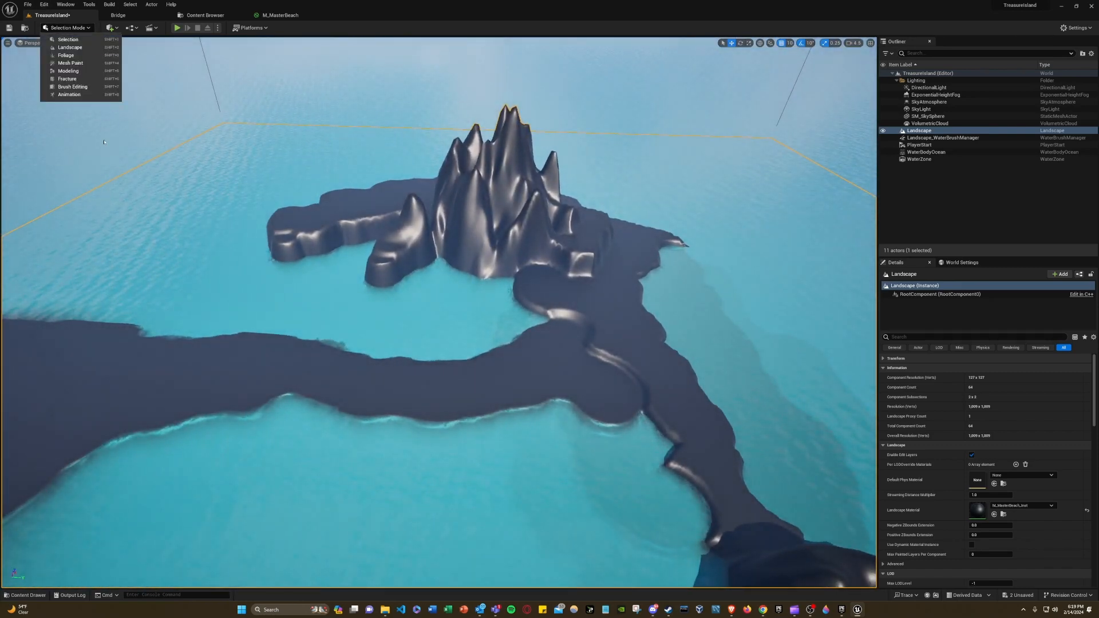
left_click(79, 48)
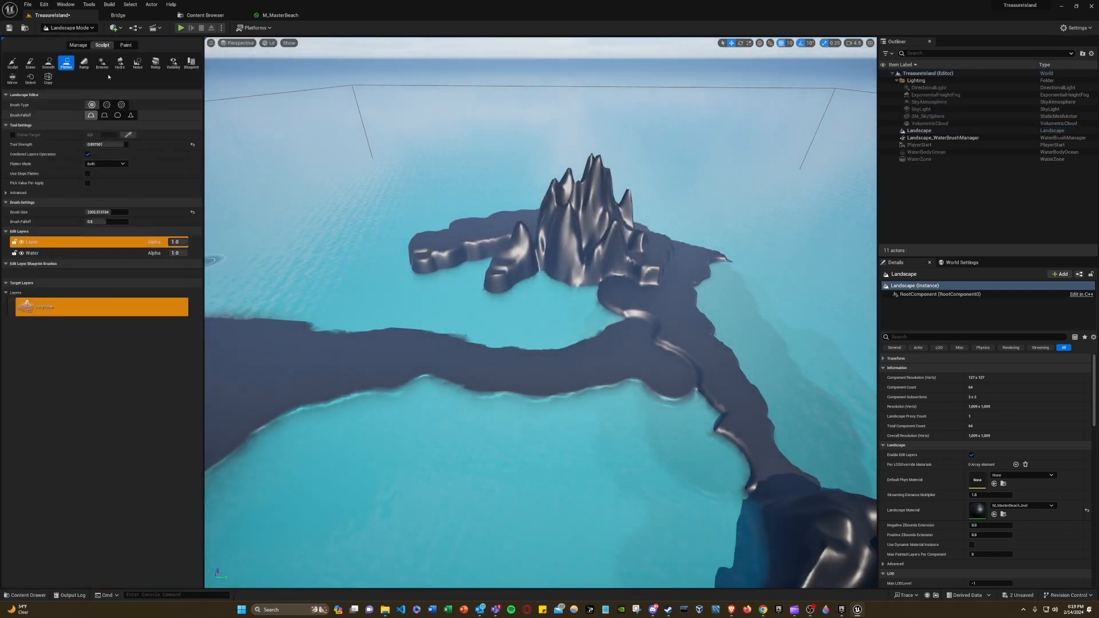
left_click(126, 44)
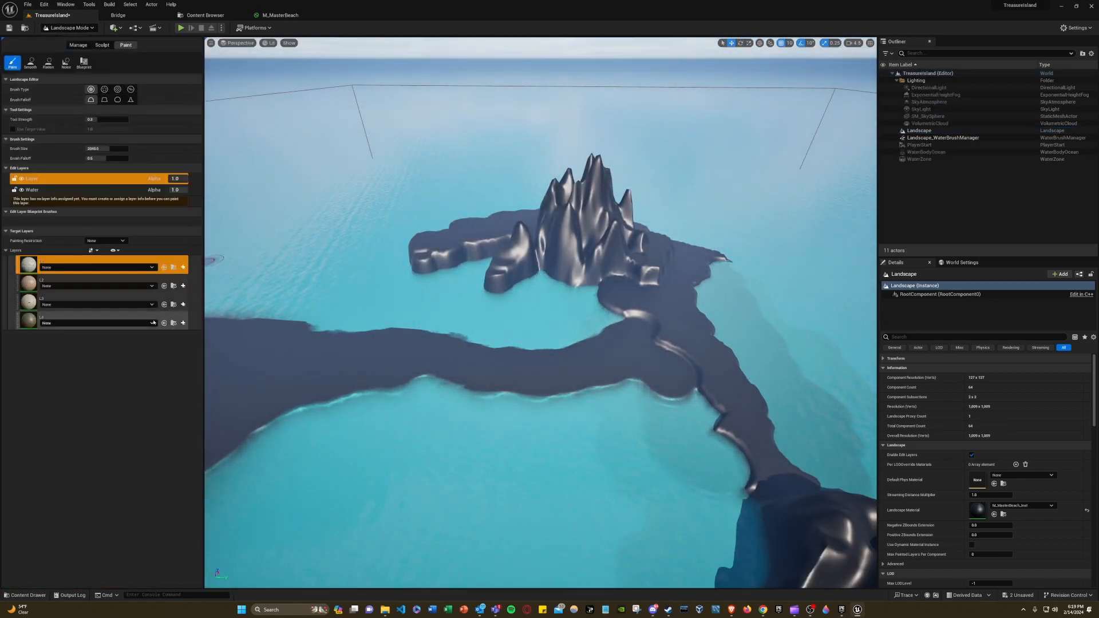
left_click(115, 267)
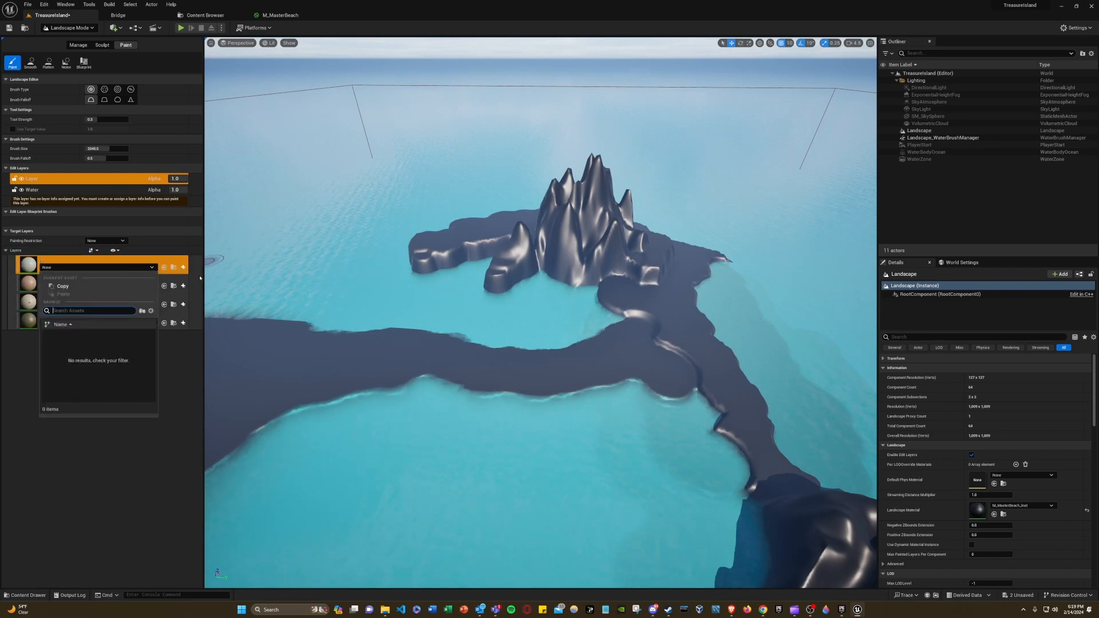
left_click(184, 268)
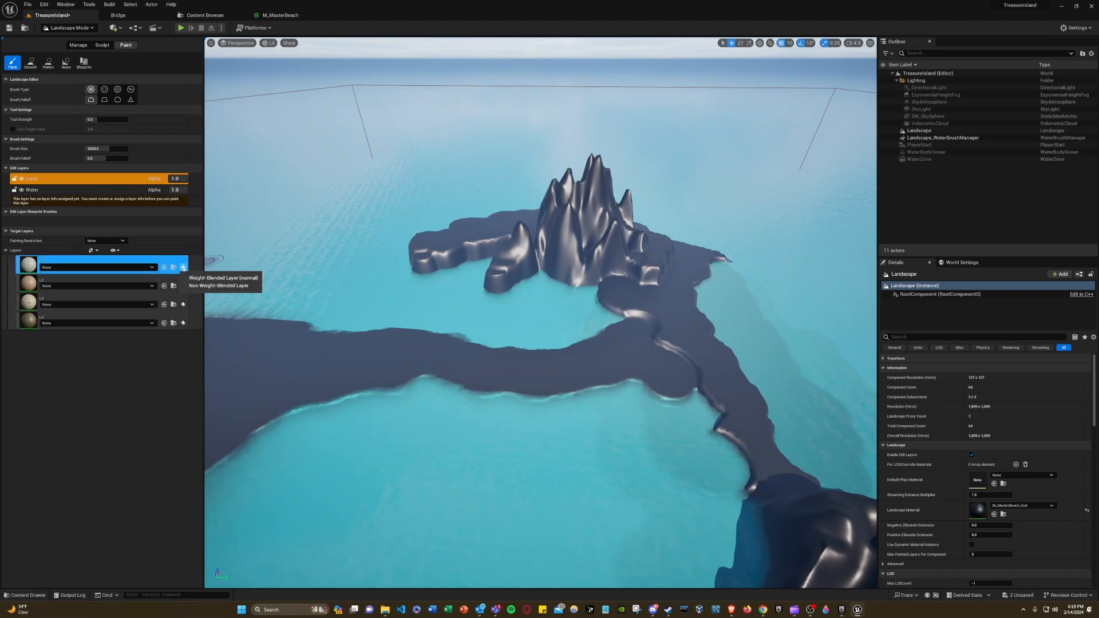
left_click(244, 279)
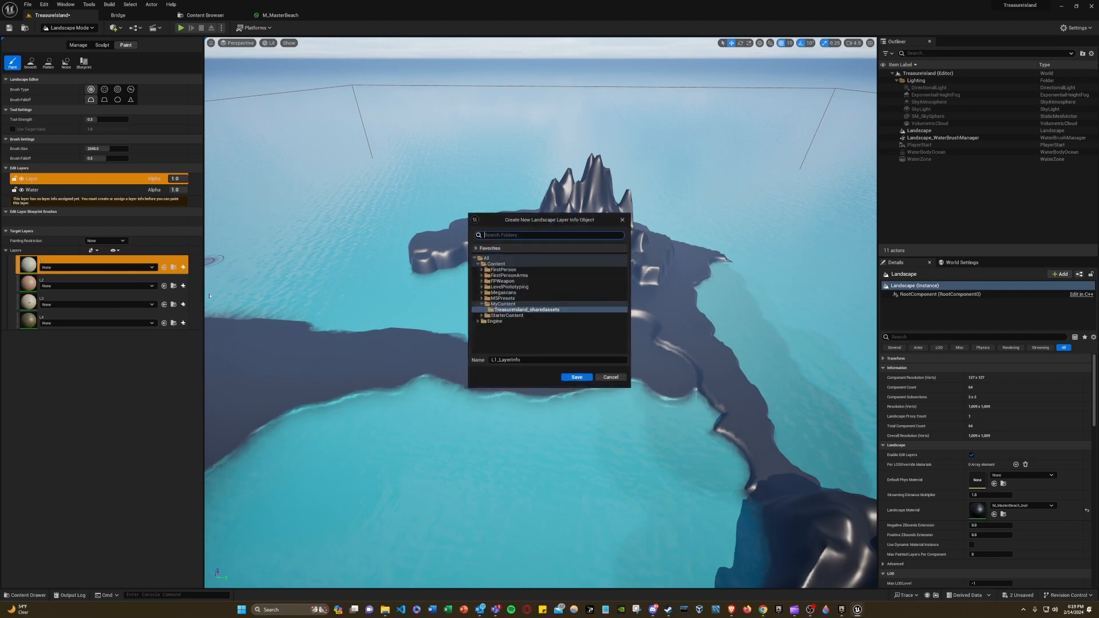
left_click(577, 378)
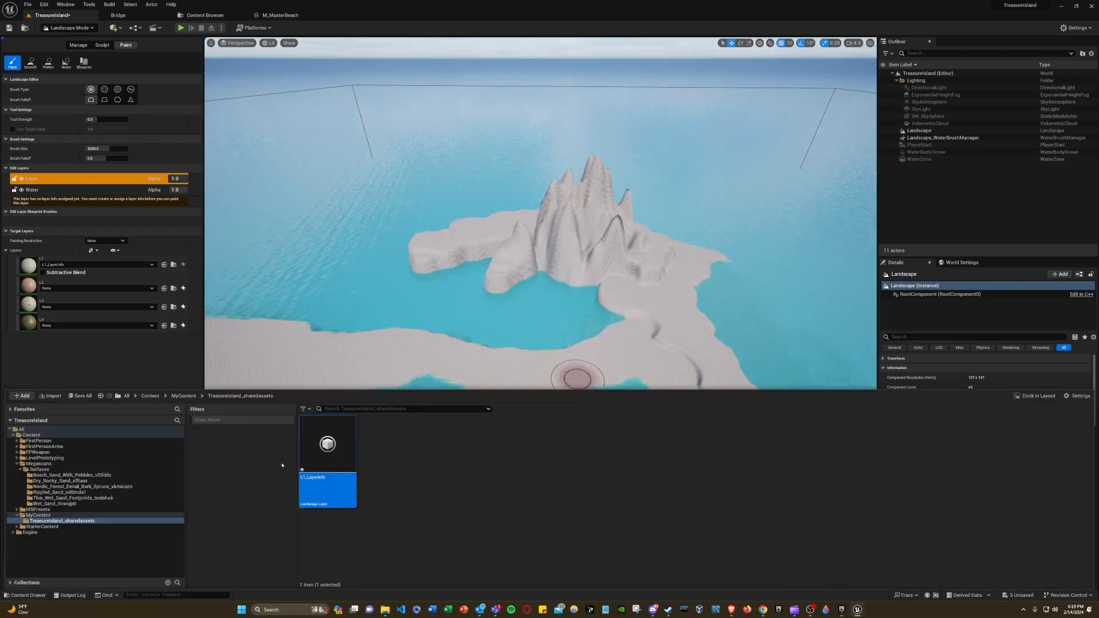
Create weight-blended layer infos for layers L2, L3 and L4, keeping the default names and the TreasureIsland_sharedassets folder.
left_click(184, 288)
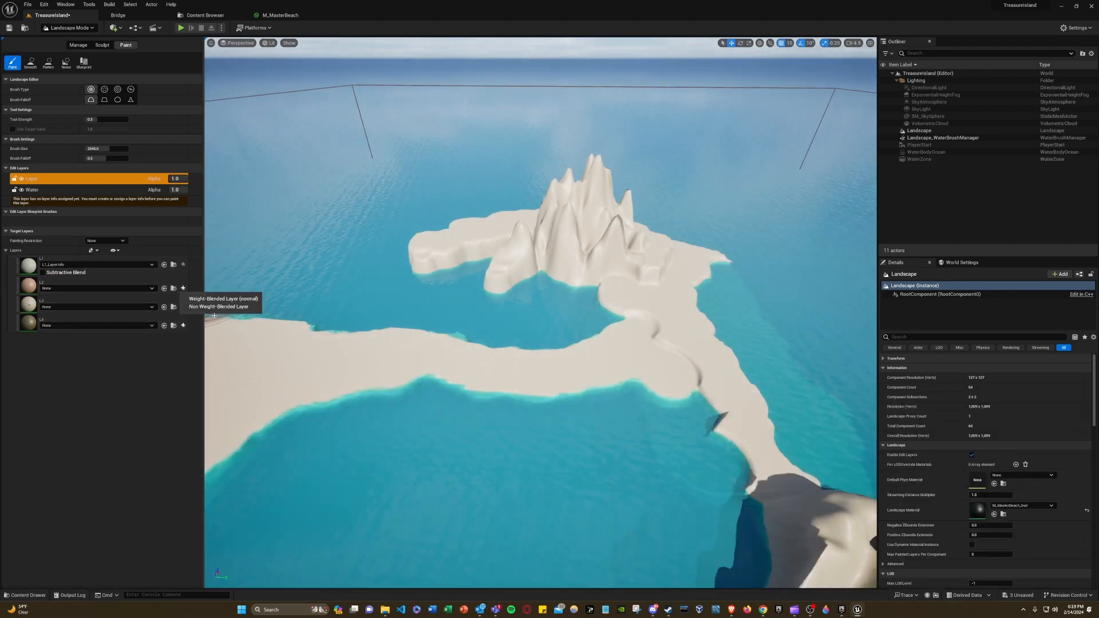
left_click(213, 300)
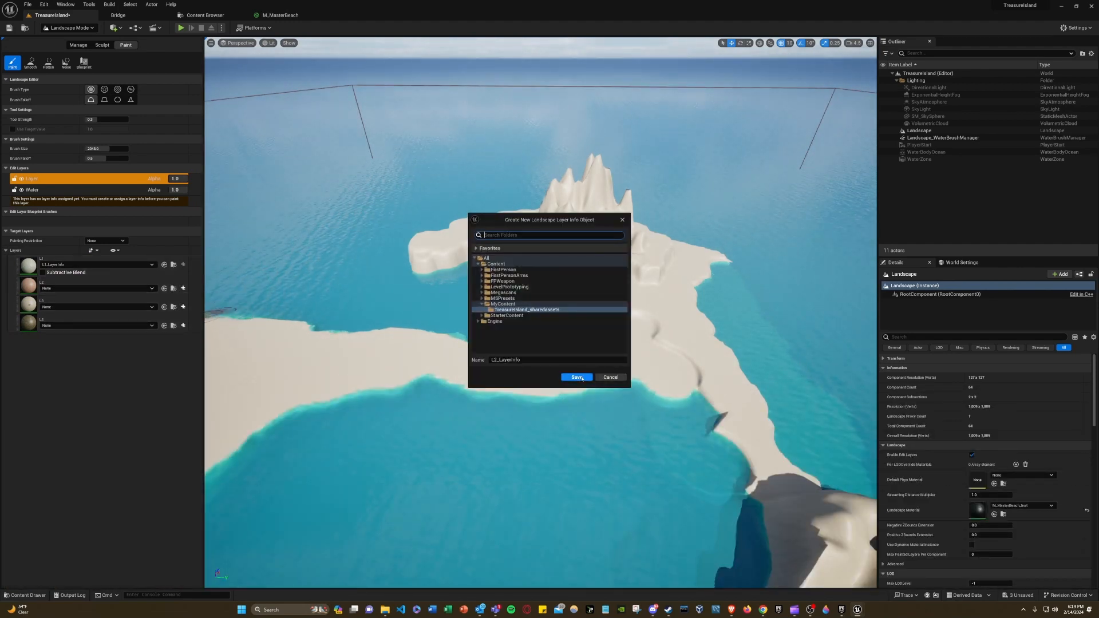
left_click(577, 377)
left_click(181, 309)
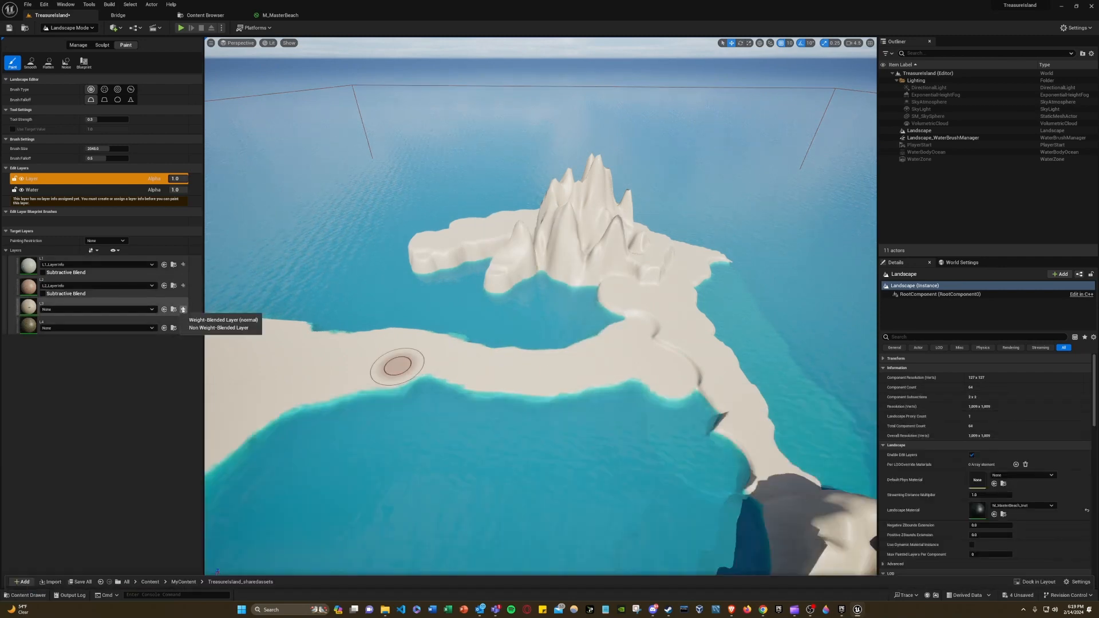
left_click(213, 320)
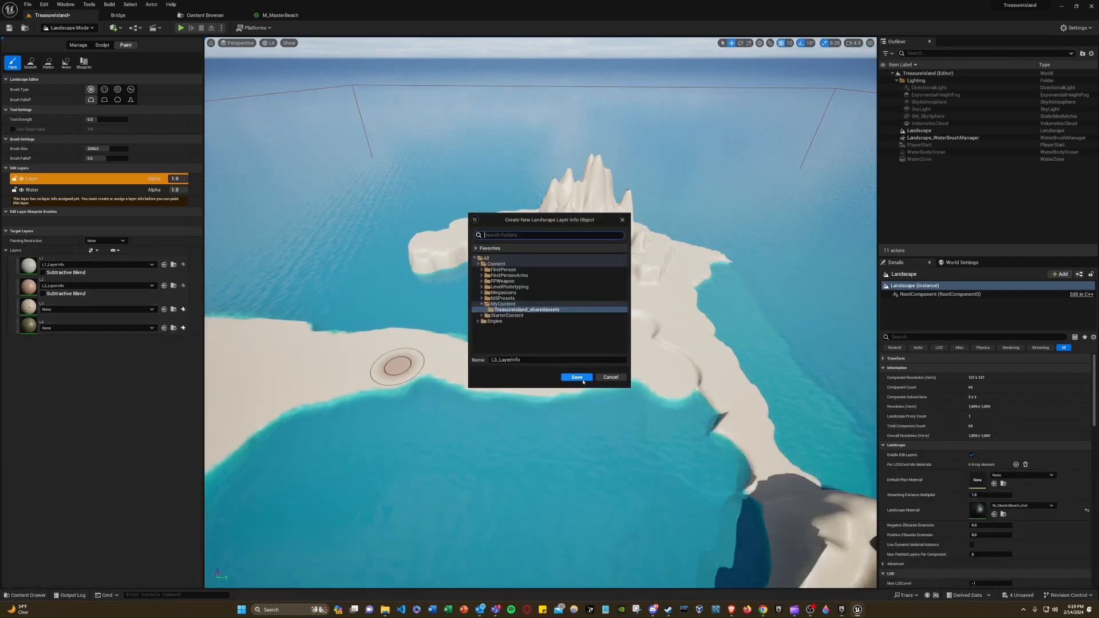
left_click(577, 377)
left_click(183, 330)
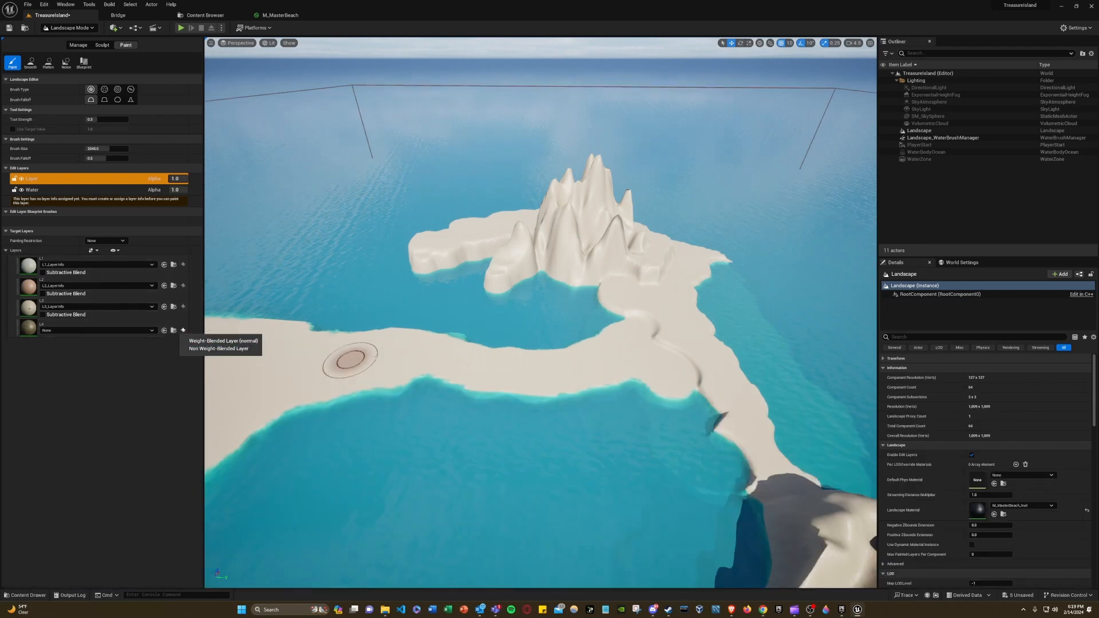
left_click(243, 342)
left_click(576, 377)
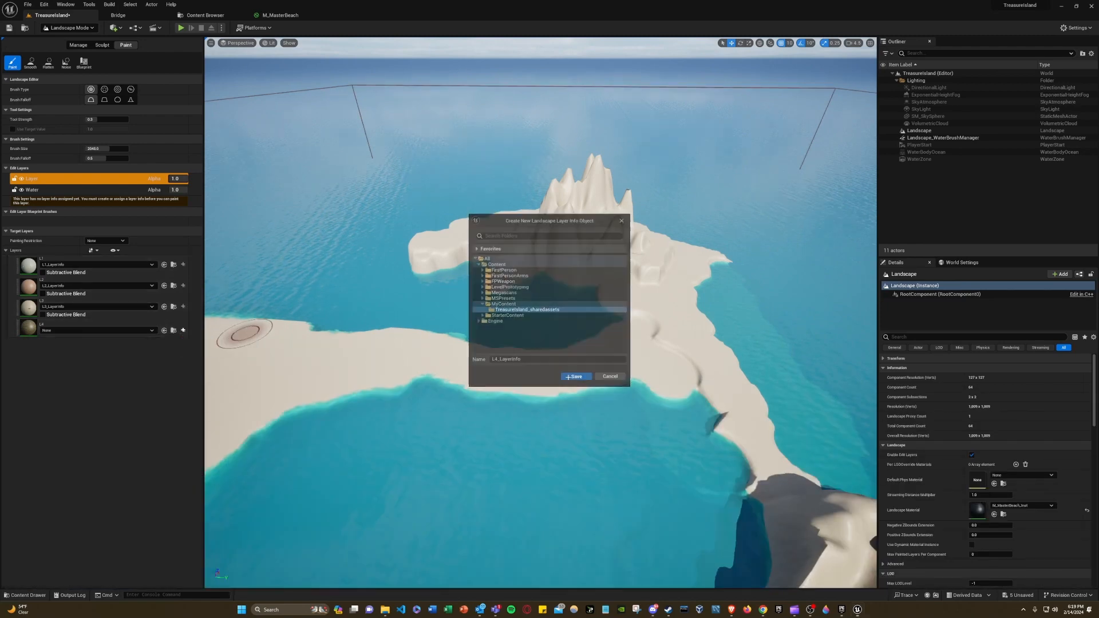
Paint a test strip of the pale L1 layer on the rippled sand and inspect it up close.
right_click_drag(450, 306, 361, 247)
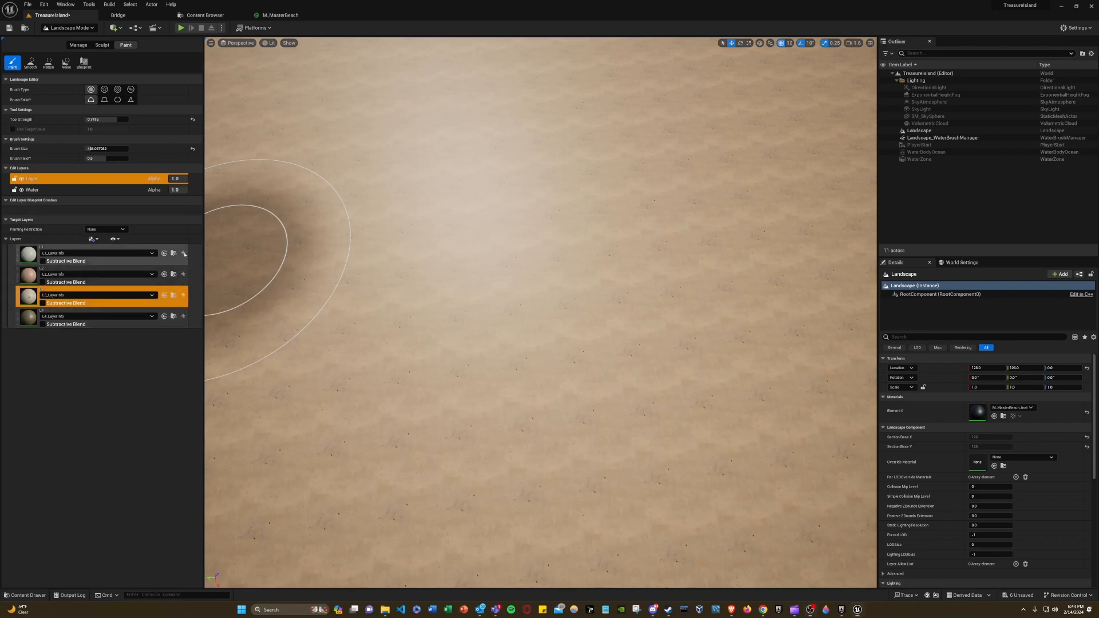
left_click(184, 255)
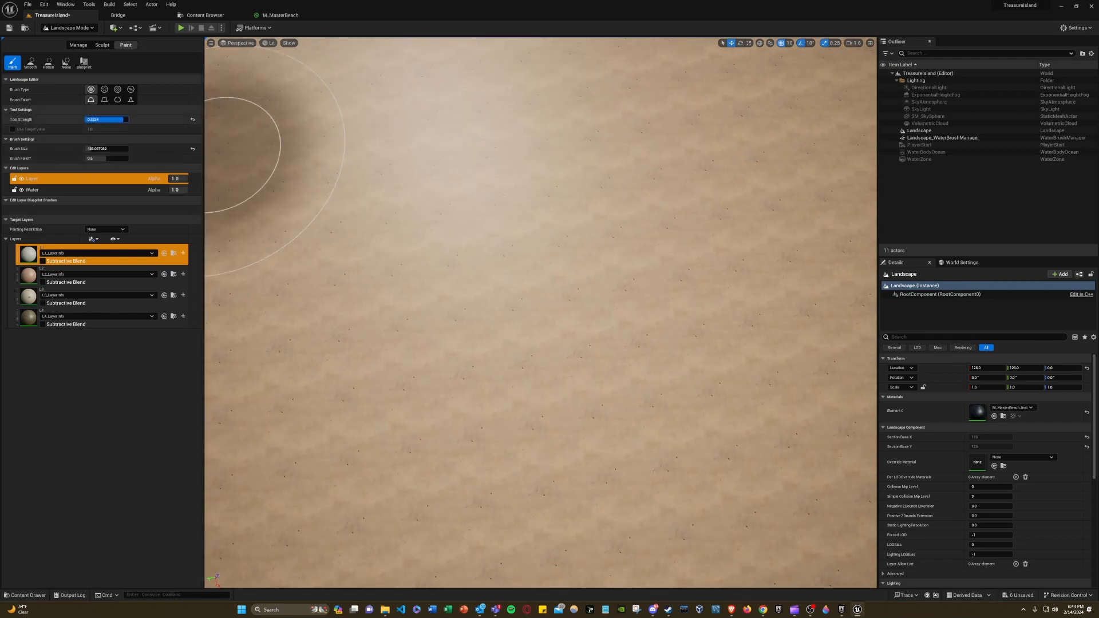
key("s")
right_click_drag(319, 165, 319, 184)
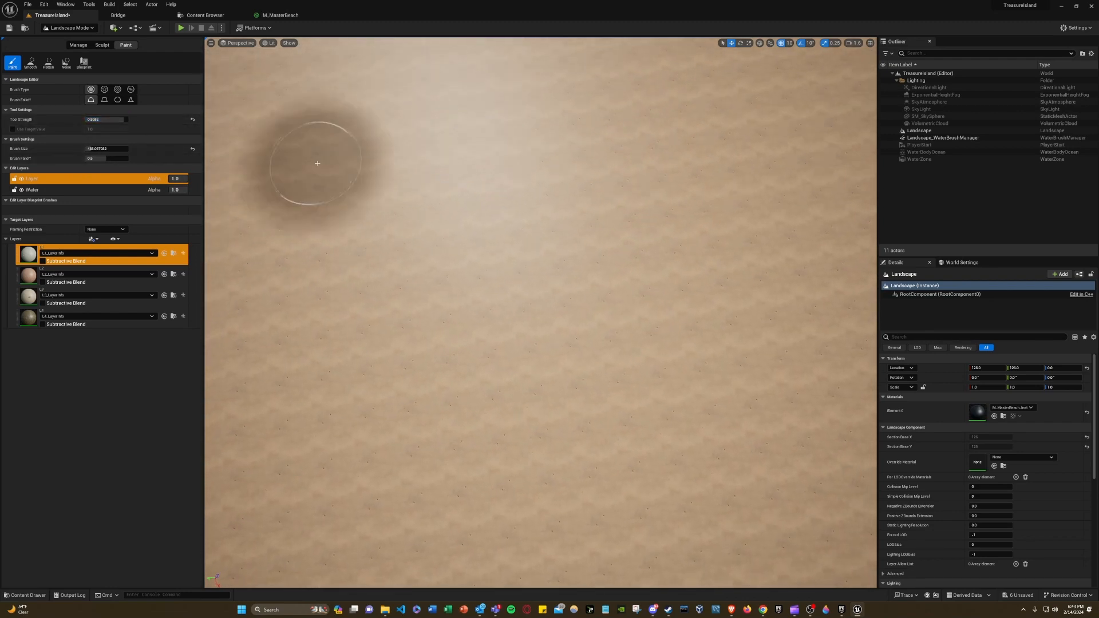
mouse_move(352, 117)
left_mouse_down()
mouse_move(355, 473)
mouse_move(356, 129)
left_mouse_up()
right_click_drag(356, 129, 356, 130)
key("w")
key("a")
key("w")
key("s")
key("a")
key("w")
key("s")
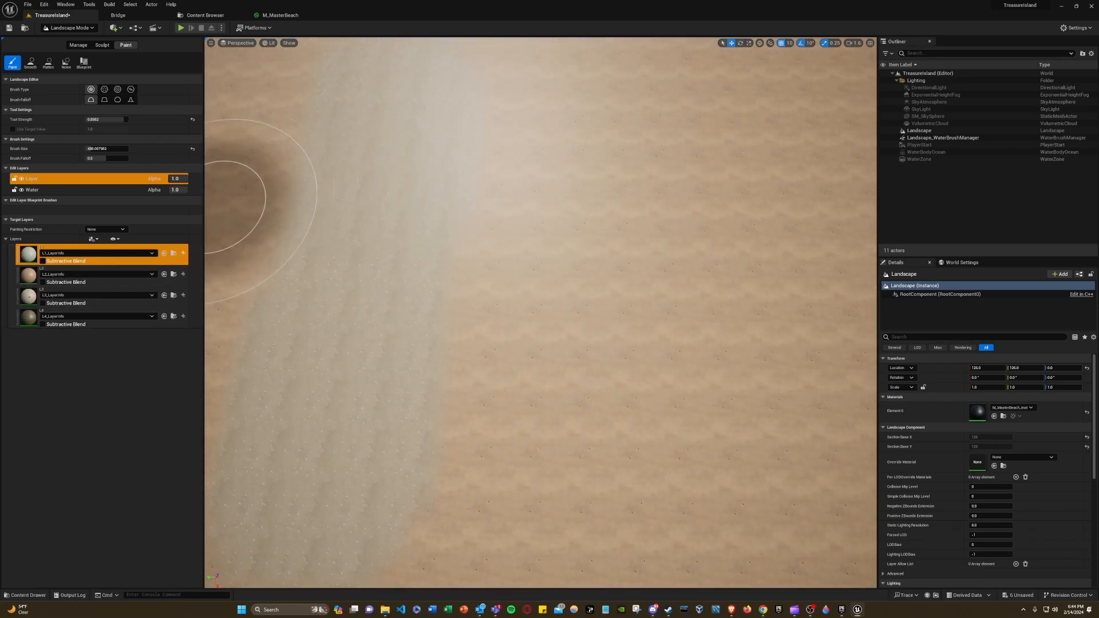
Paint a test strip of the reddish pebbled L2 layer beside the L1 strip and inspect its texture.
left_click(97, 278)
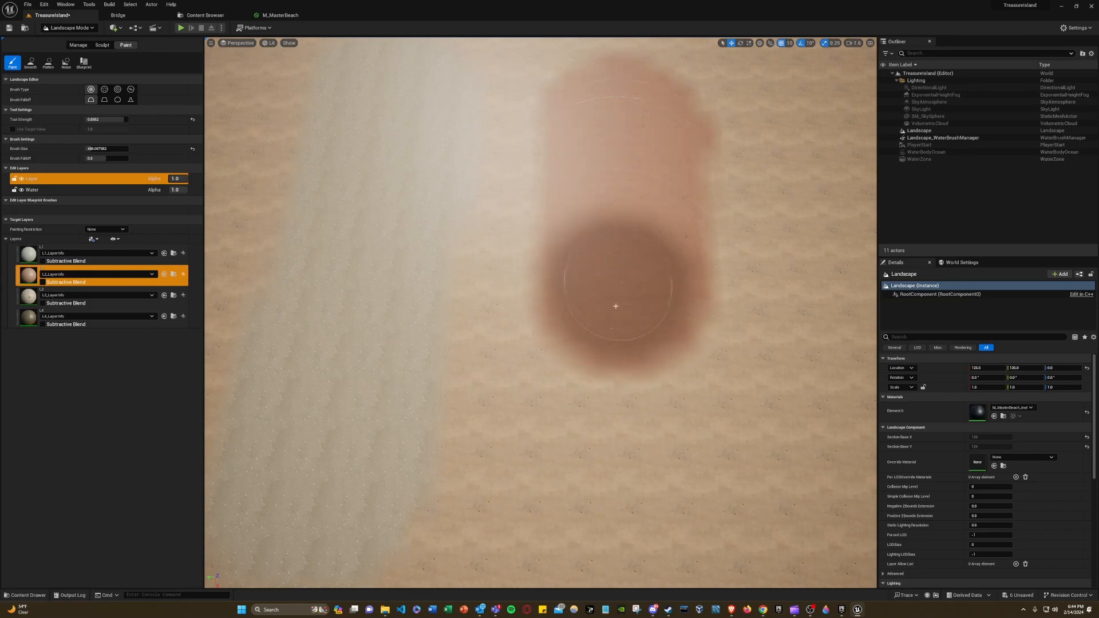
mouse_move(602, 203)
left_mouse_down()
mouse_move(738, 172)
mouse_move(847, 258)
mouse_move(429, 229)
mouse_move(337, 86)
left_mouse_up()
scroll(540, 312, "up", 3)
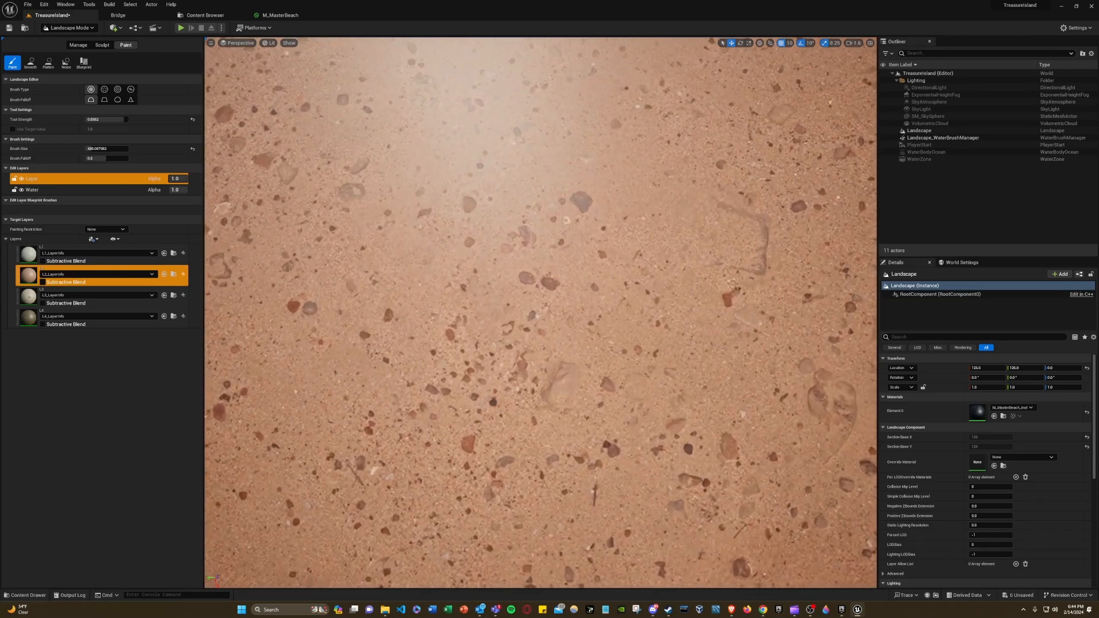
mouse_move(540, 312)
right_mouse_down()
mouse_move(486, 240)
mouse_move(481, 143)
mouse_move(486, 355)
mouse_move(532, 355)
mouse_move(553, 238)
right_mouse_up()
key("s")
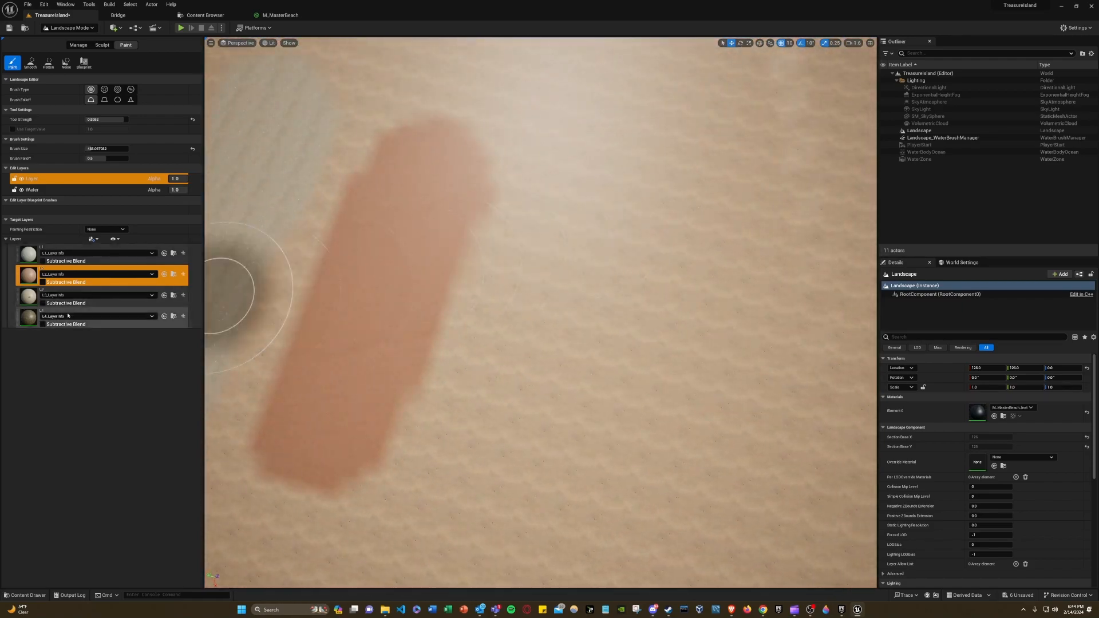
Select the L3 layer and examine its rippled sand texture beside the painted strips, near and far.
left_click(34, 303)
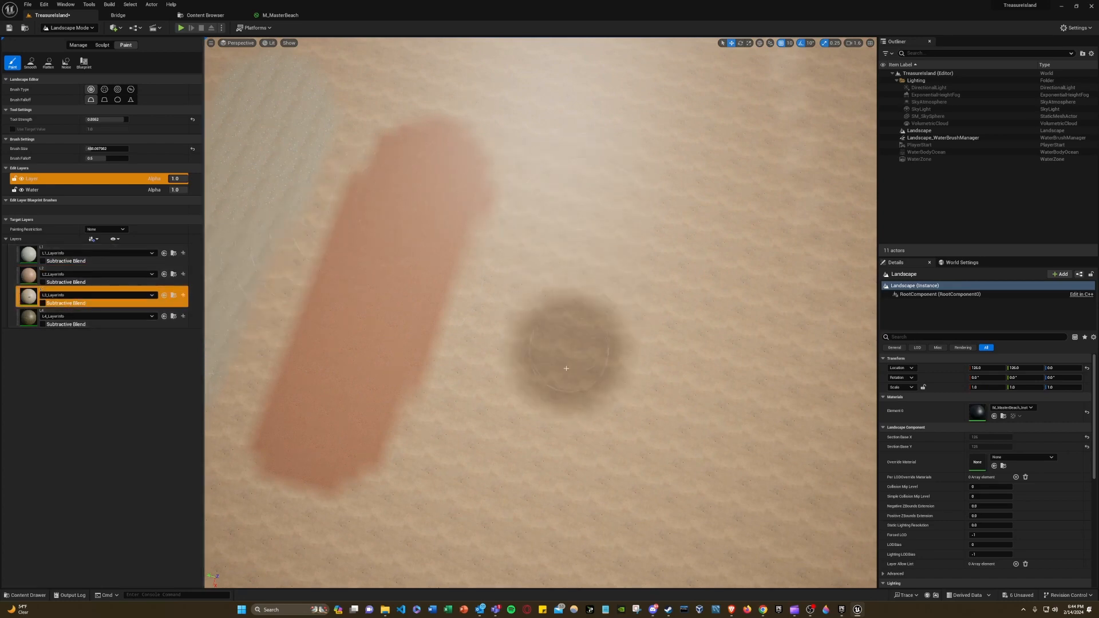
mouse_move(560, 219)
right_mouse_down()
mouse_move(498, 154)
mouse_move(555, 149)
mouse_move(527, 157)
mouse_move(549, 172)
right_mouse_up()
key("w")
key("w")
key("w")
key("s")
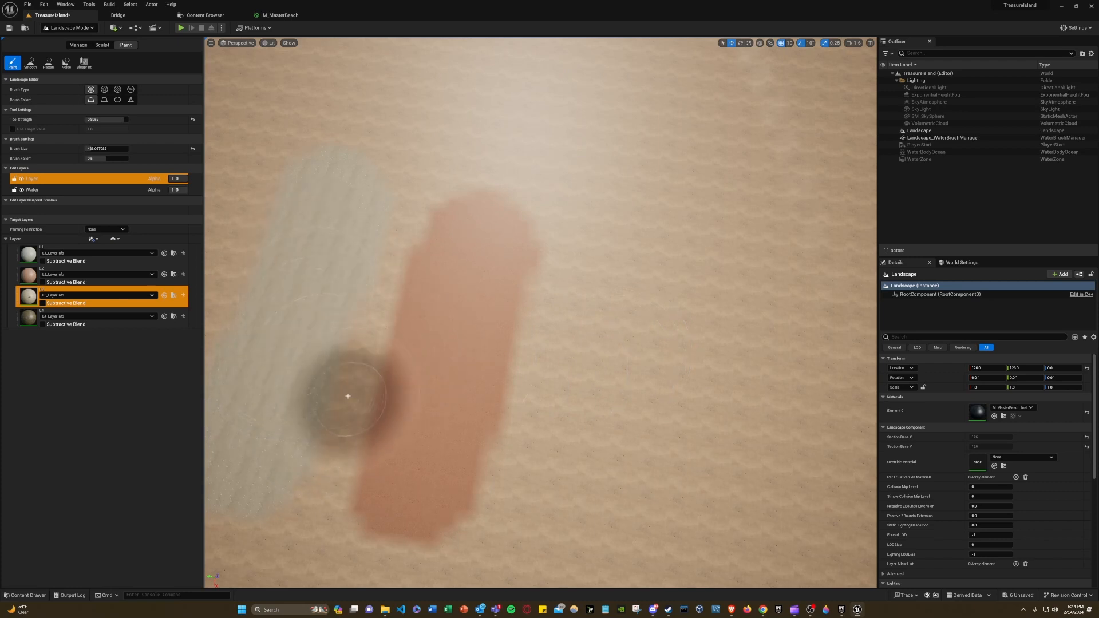
mouse_move(347, 400)
right_mouse_down()
mouse_move(347, 429)
mouse_move(649, 388)
right_mouse_up()
key("w")
key("w")
key("s")
right_click_drag(619, 442, 620, 442)
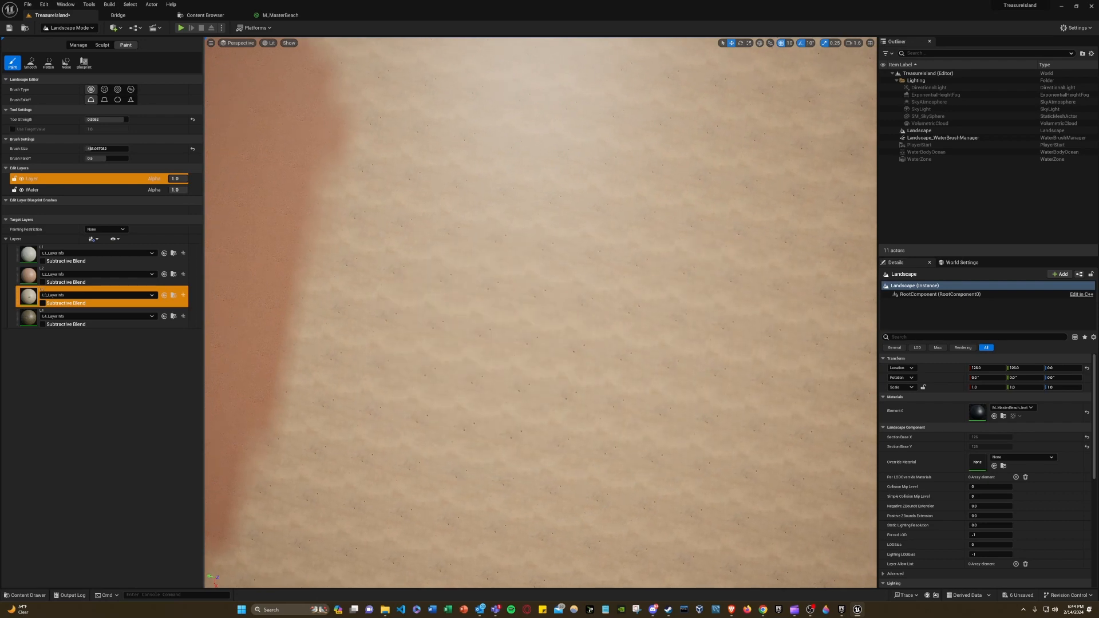
Paint a test strip of the dark L4 layer beside the L2 strip and compare it with the other layers.
left_click(98, 316)
mouse_move(589, 183)
left_mouse_down()
mouse_move(547, 481)
mouse_move(555, 412)
left_mouse_up()
mouse_move(555, 412)
right_mouse_down()
mouse_move(564, 289)
mouse_move(504, 286)
mouse_move(596, 286)
right_mouse_up()
key("s")
key("d")
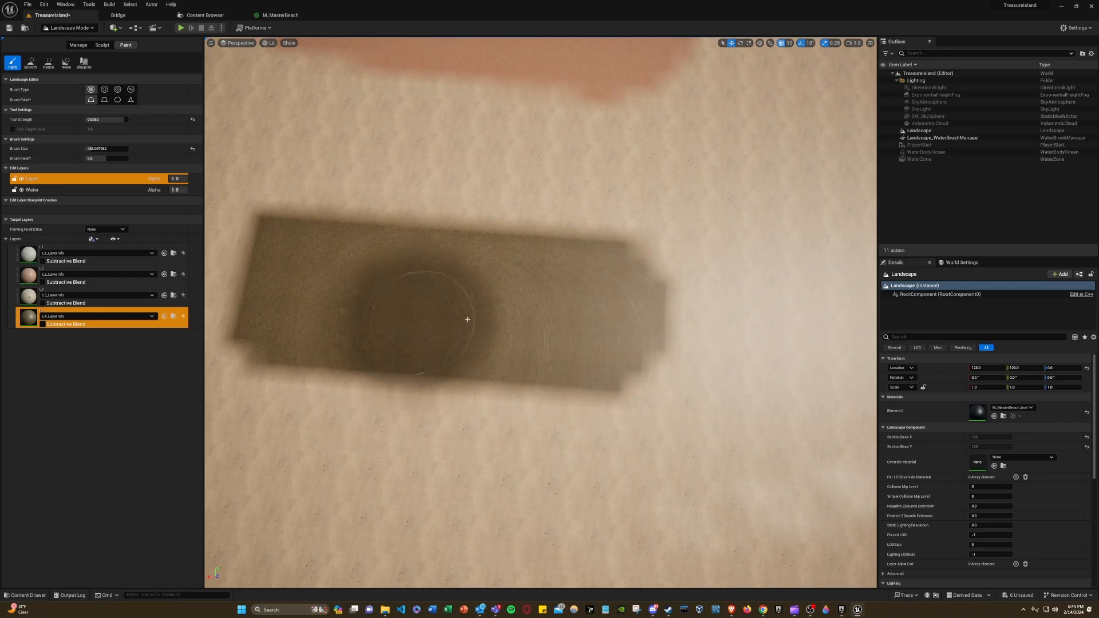
key("w")
mouse_move(542, 293)
right_mouse_down()
mouse_move(714, 293)
mouse_move(594, 294)
mouse_move(646, 295)
mouse_move(537, 271)
mouse_move(534, 293)
right_mouse_up()
key("s")
key("a")
key("s")
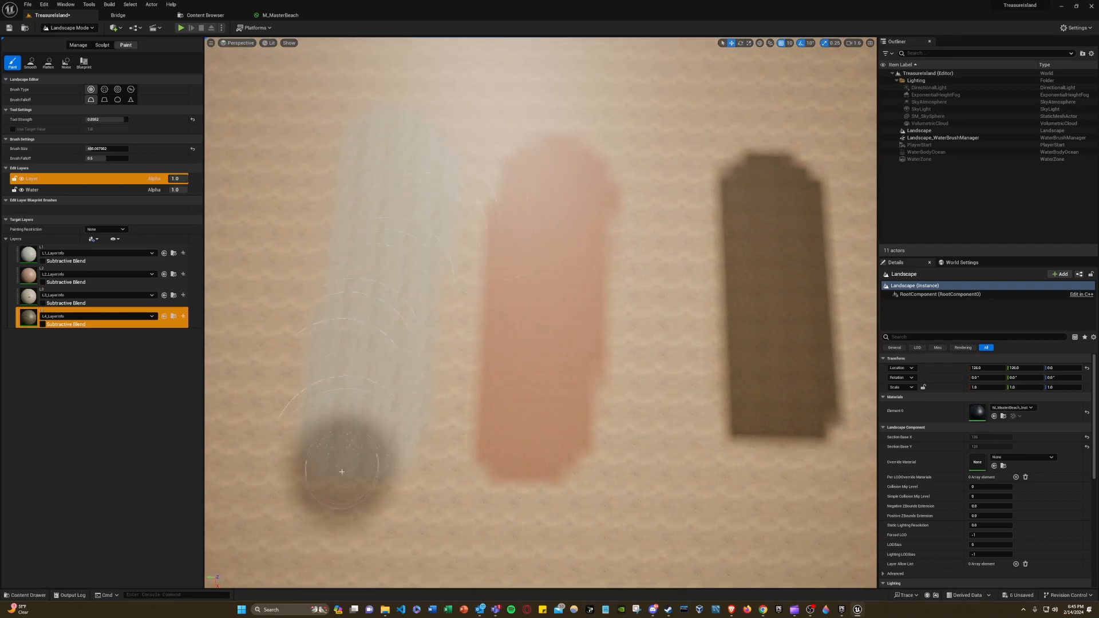
Paint the dark L4 layer along the shoreline and into the shallow water, and review the beach.
mouse_move(353, 399)
right_mouse_down()
mouse_move(365, 200)
mouse_move(364, 287)
mouse_move(338, 338)
mouse_move(257, 401)
right_mouse_up()
key("w")
key("w")
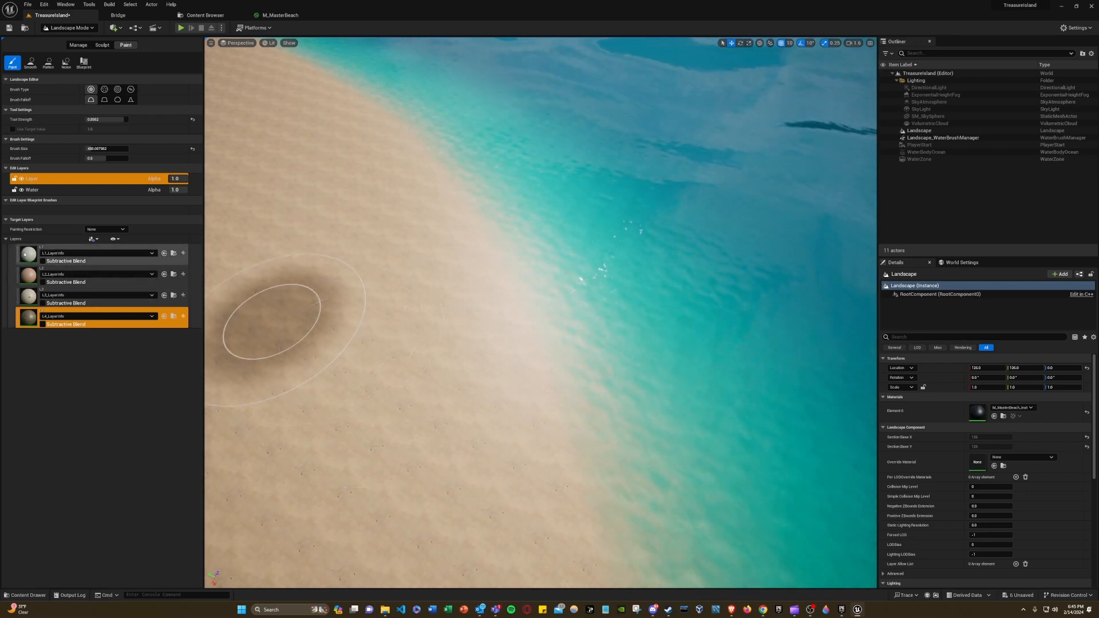
left_click(34, 313)
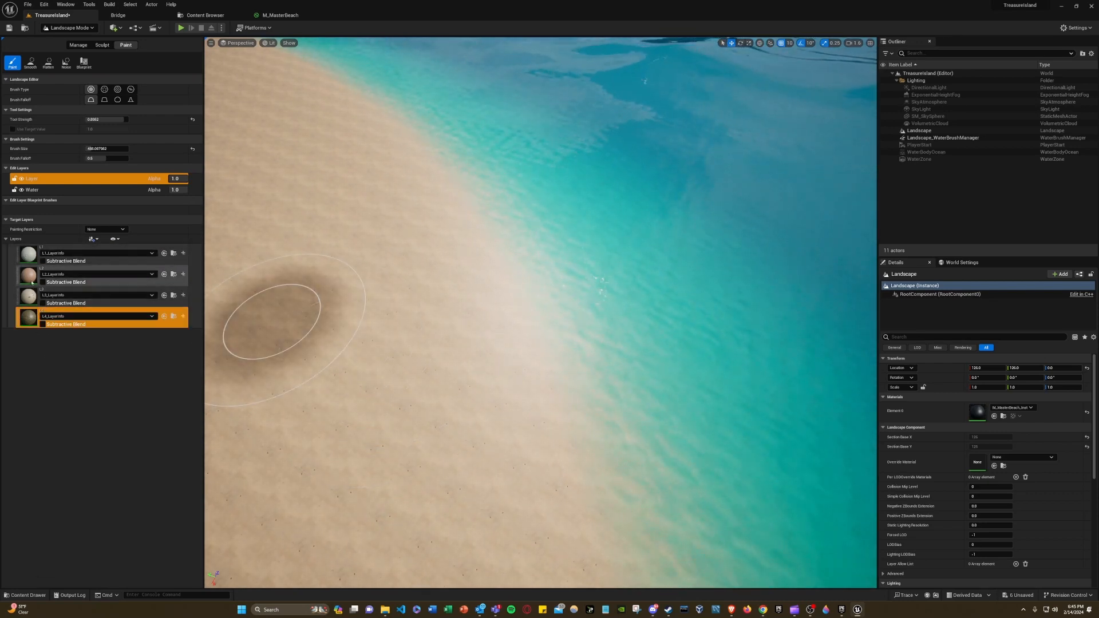
mouse_move(448, 193)
left_mouse_down()
mouse_move(487, 258)
mouse_move(537, 389)
mouse_move(548, 455)
left_mouse_up()
mouse_move(351, 86)
left_mouse_down()
mouse_move(467, 236)
mouse_move(466, 193)
mouse_move(417, 103)
mouse_move(609, 307)
mouse_move(599, 285)
mouse_move(792, 407)
mouse_move(822, 324)
mouse_move(711, 361)
mouse_move(694, 287)
left_mouse_up()
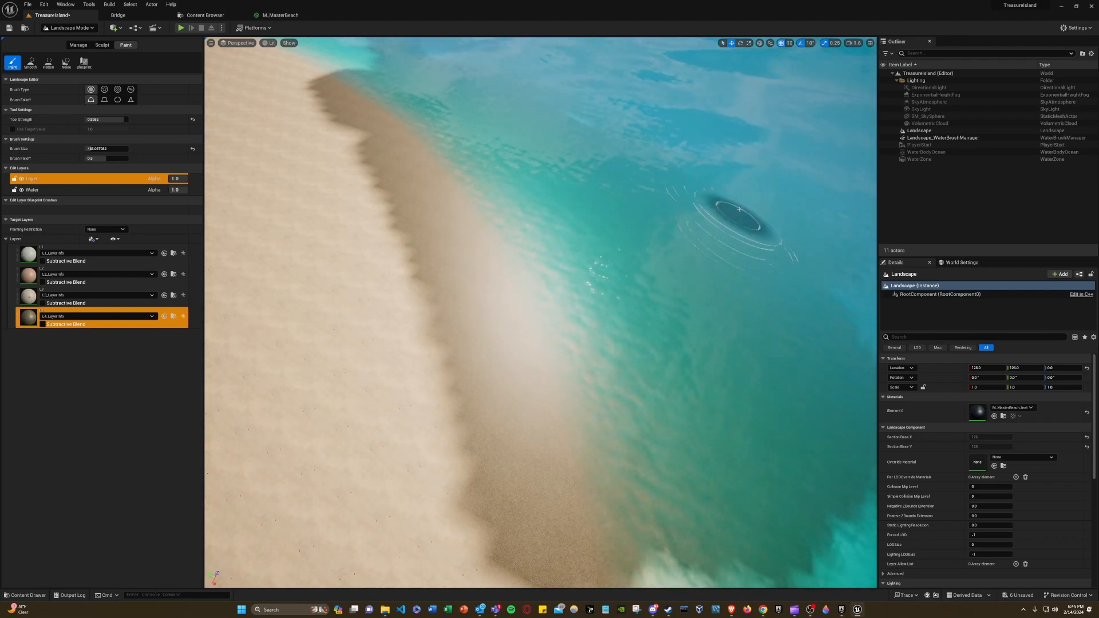
right_click_drag(778, 269, 668, 277)
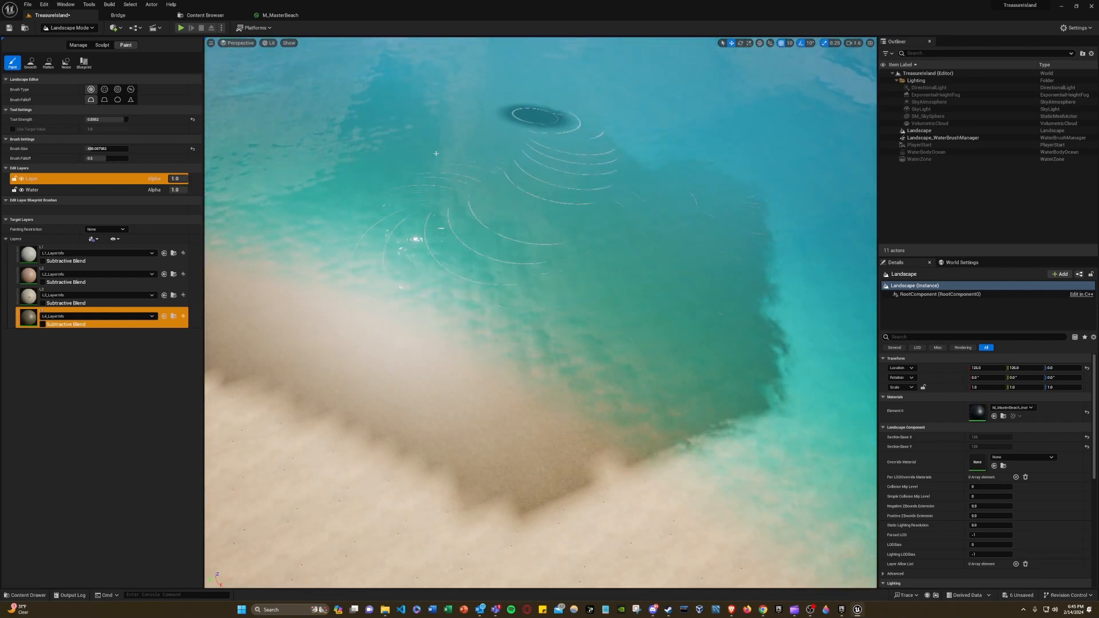
right_click_drag(436, 153, 392, 252)
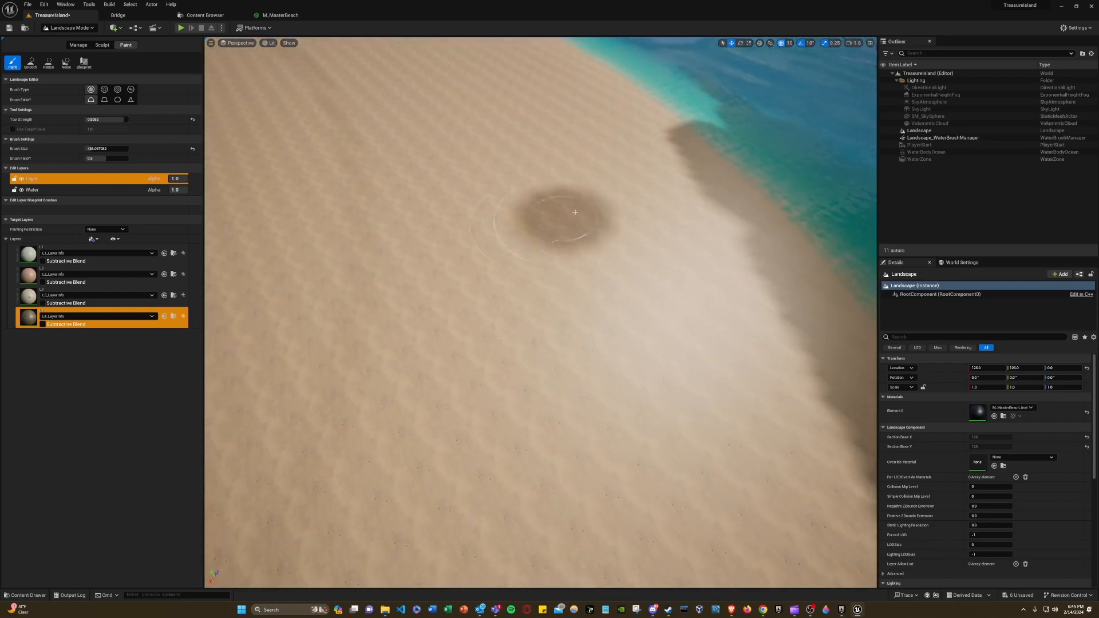
mouse_move(567, 216)
right_mouse_down()
mouse_move(240, 206)
mouse_move(258, 143)
mouse_move(309, 166)
mouse_move(218, 171)
mouse_move(354, 143)
mouse_move(355, 74)
mouse_move(338, 137)
mouse_move(469, 166)
mouse_move(469, 217)
mouse_move(389, 132)
mouse_move(298, 109)
mouse_move(338, 123)
right_mouse_up()
key("w")
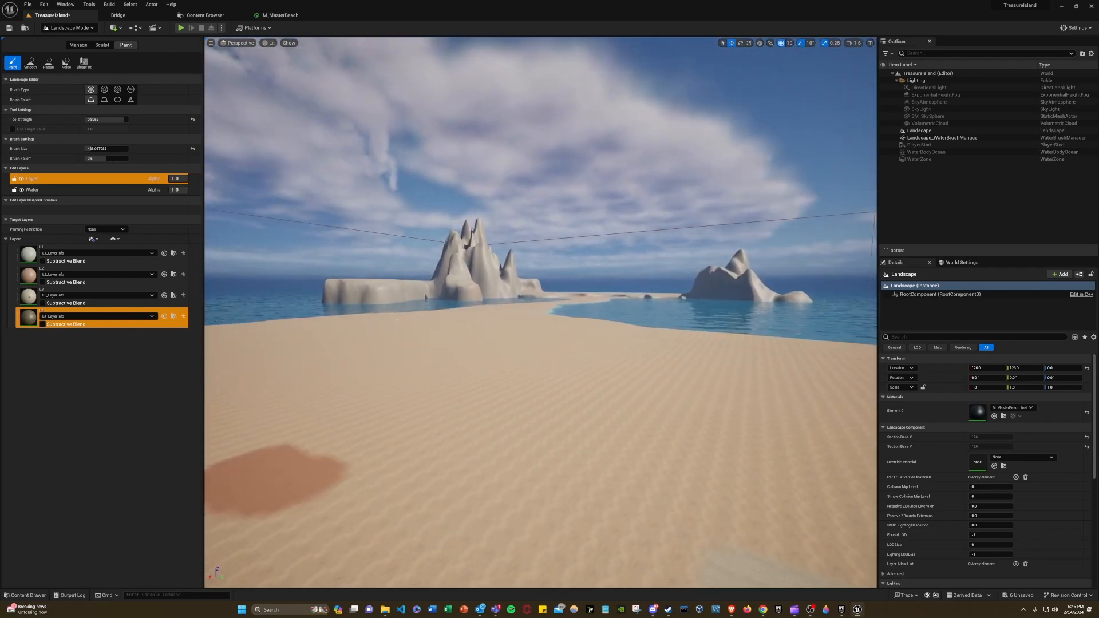